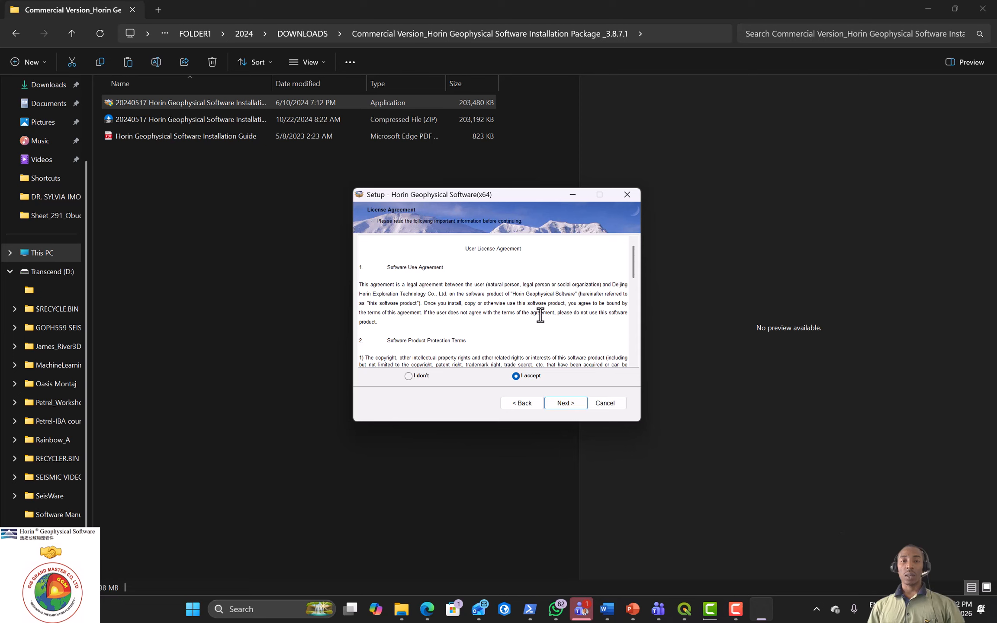
Step: Accept the licence, keep the default install folder and desktop icon, and start installing
{"action": "scroll", "coordinate": [540, 316], "scroll_direction": "down", "scroll_amount": 15}
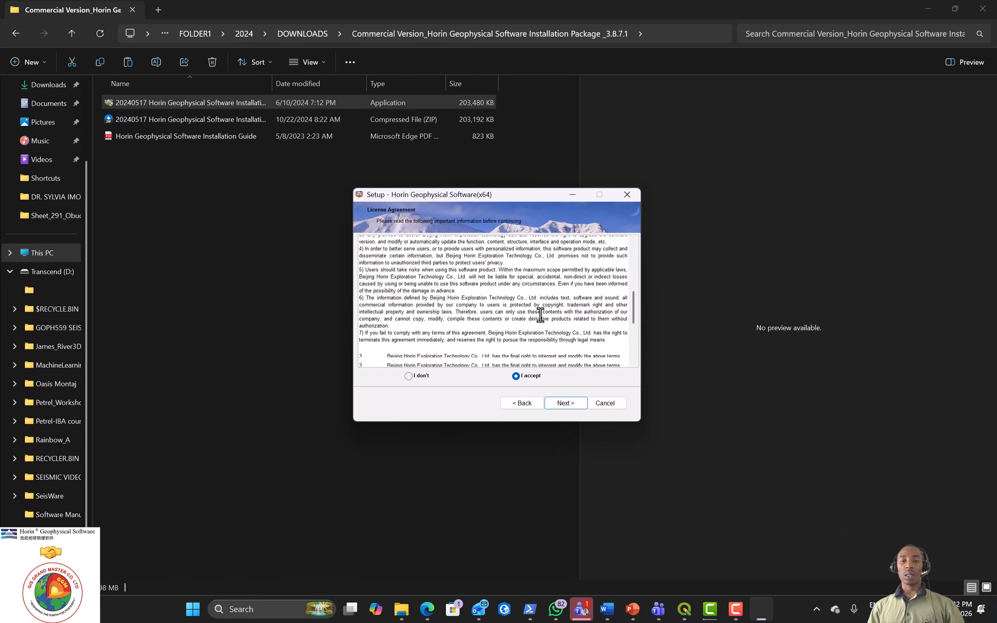
{"action": "left_click", "coordinate": [571, 403]}
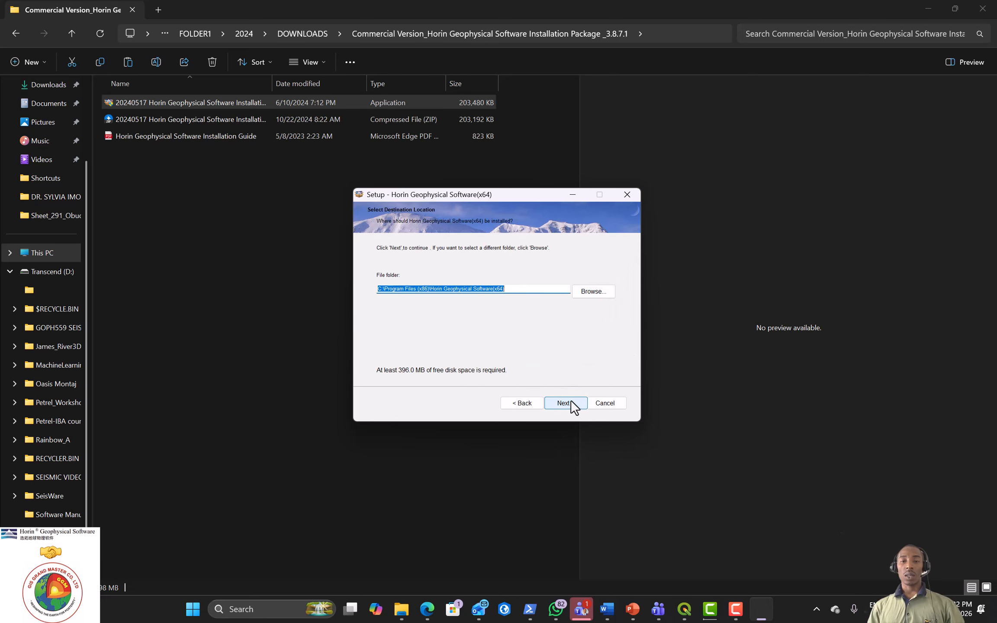
{"action": "left_click", "coordinate": [571, 404]}
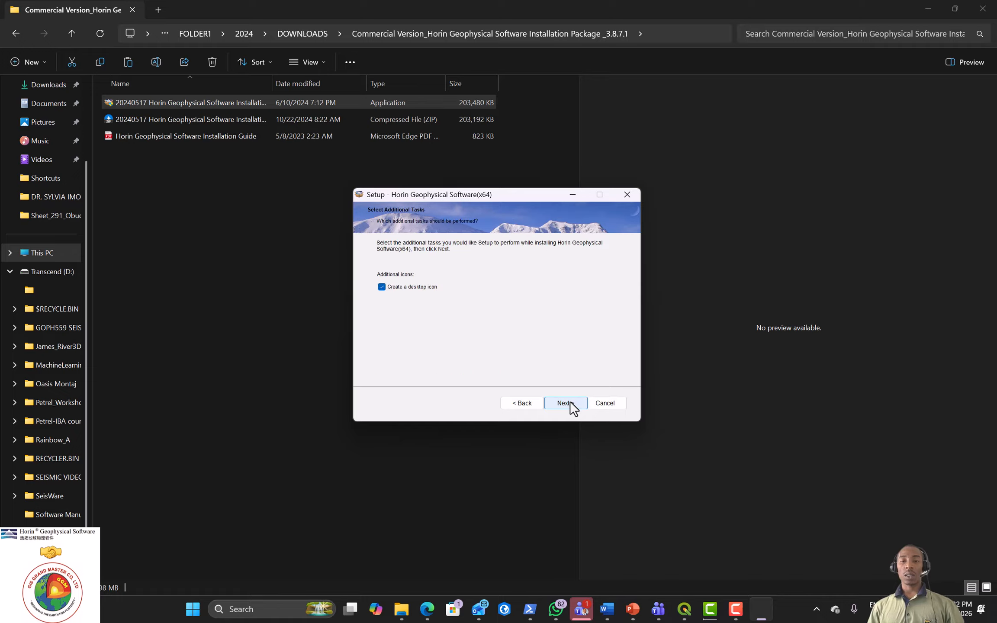
{"action": "left_click", "coordinate": [570, 402]}
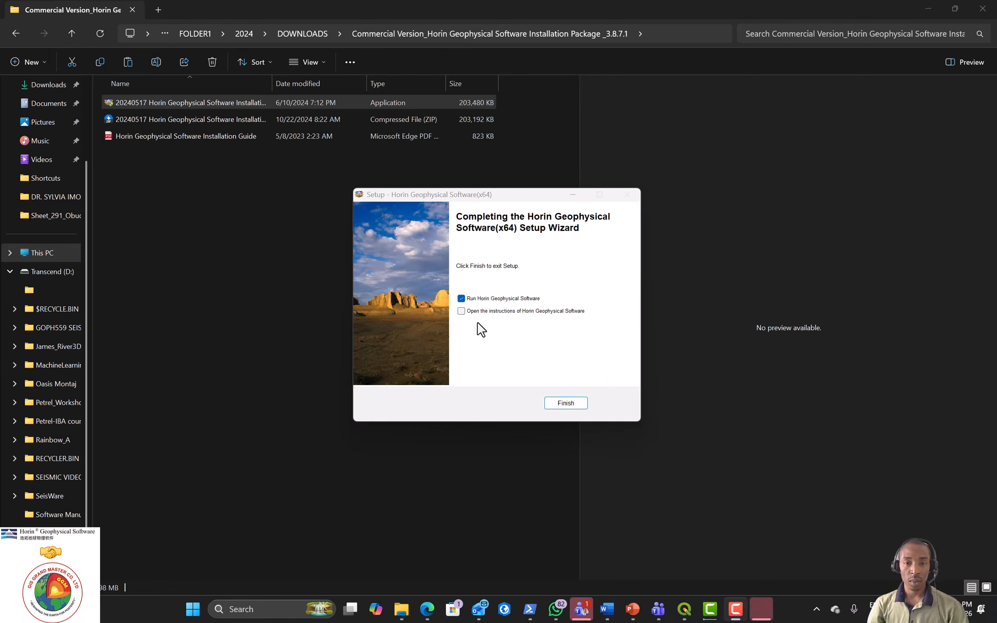
Step: Finish setup with 'Open the instructions' checked, then reveal the desktop
{"action": "left_click", "coordinate": [461, 312]}
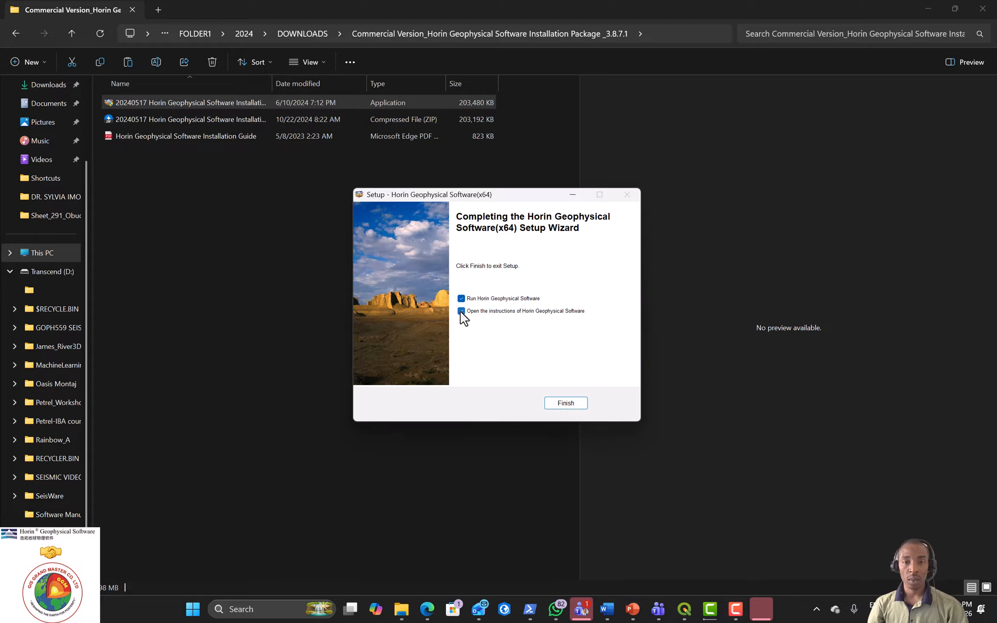
{"action": "left_click", "coordinate": [563, 404]}
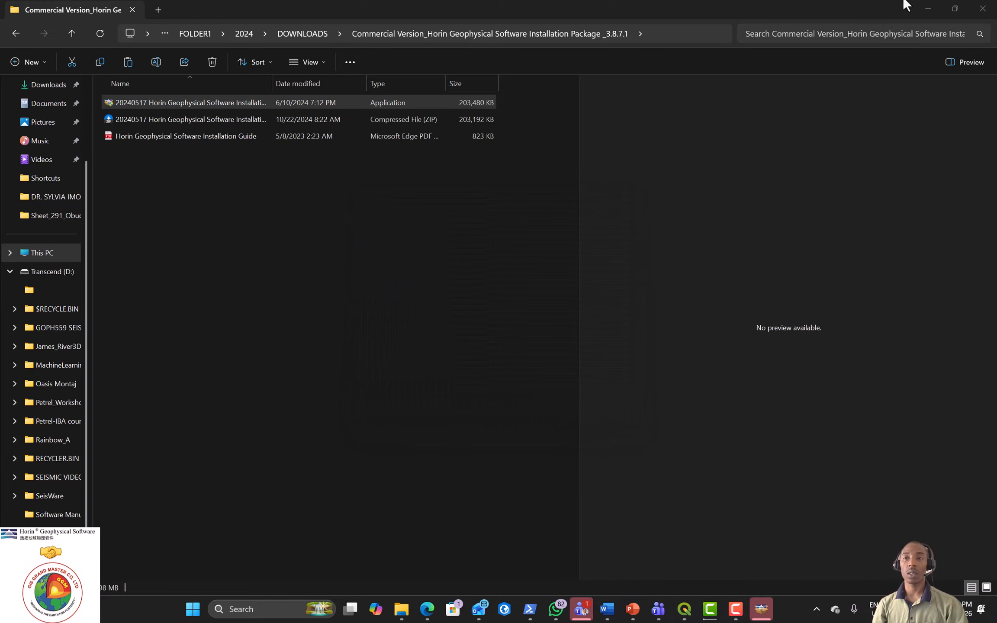
{"action": "left_click", "coordinate": [927, 8]}
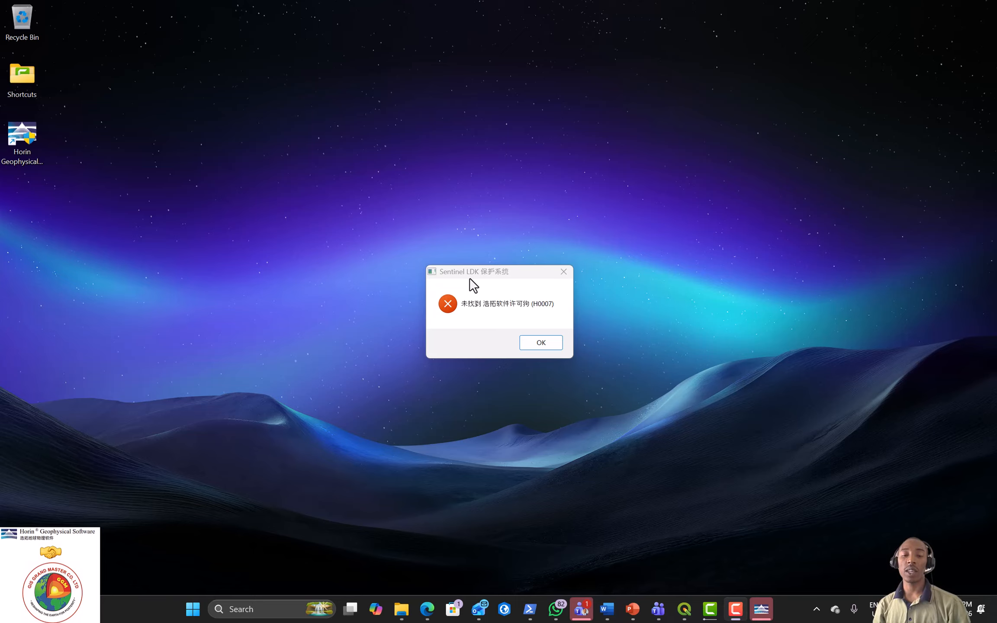
Step: Dismiss the licence error and run Horin Geophysical Software(x64) as administrator from a HORIN search
{"action": "left_click", "coordinate": [542, 343]}
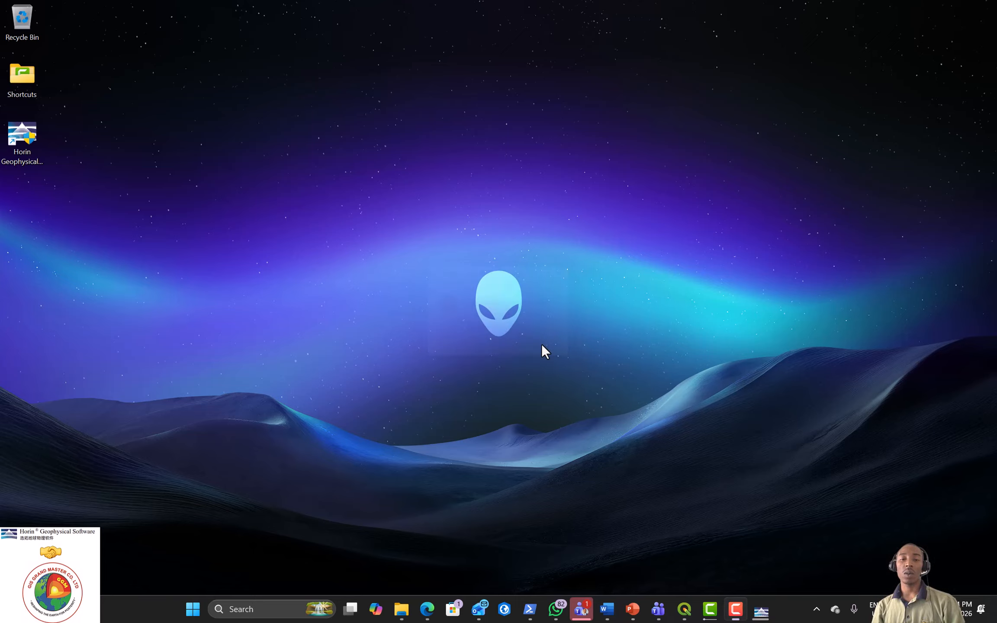
{"action": "left_click", "coordinate": [283, 610]}
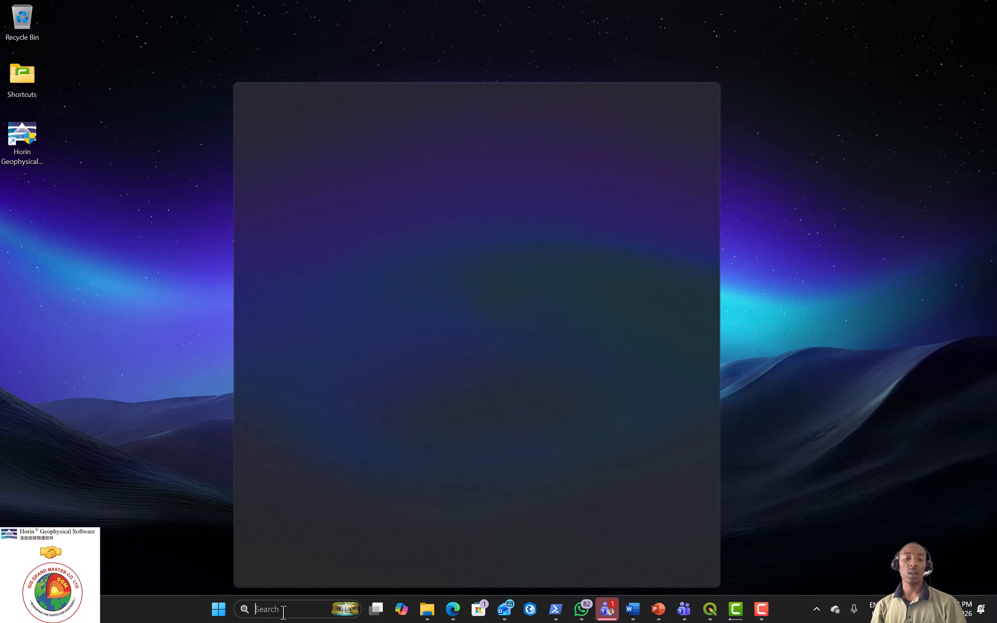
{"action": "type", "text": "HORIN"}
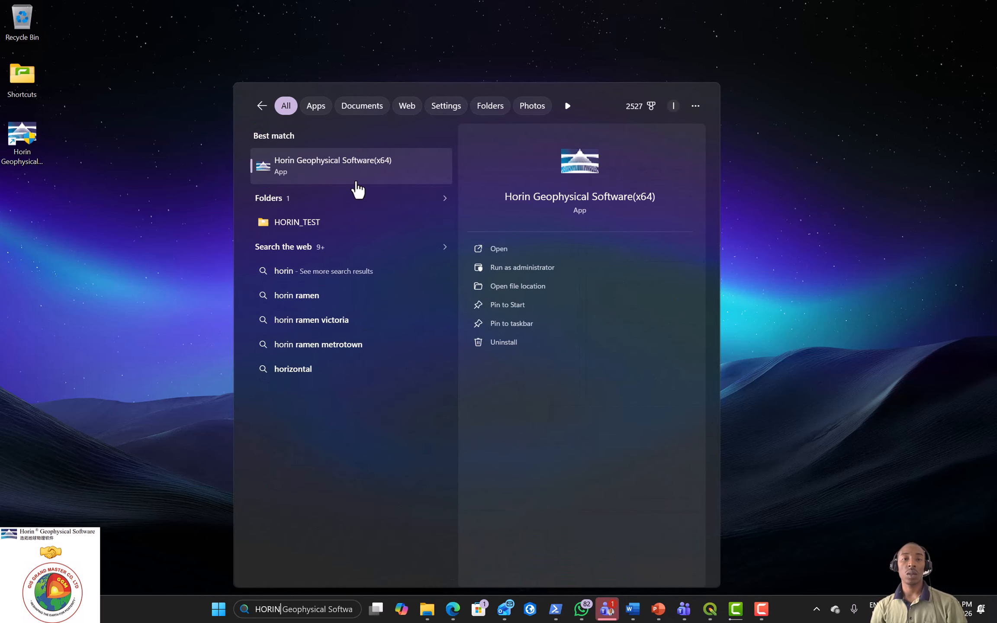
{"action": "left_click", "coordinate": [528, 265]}
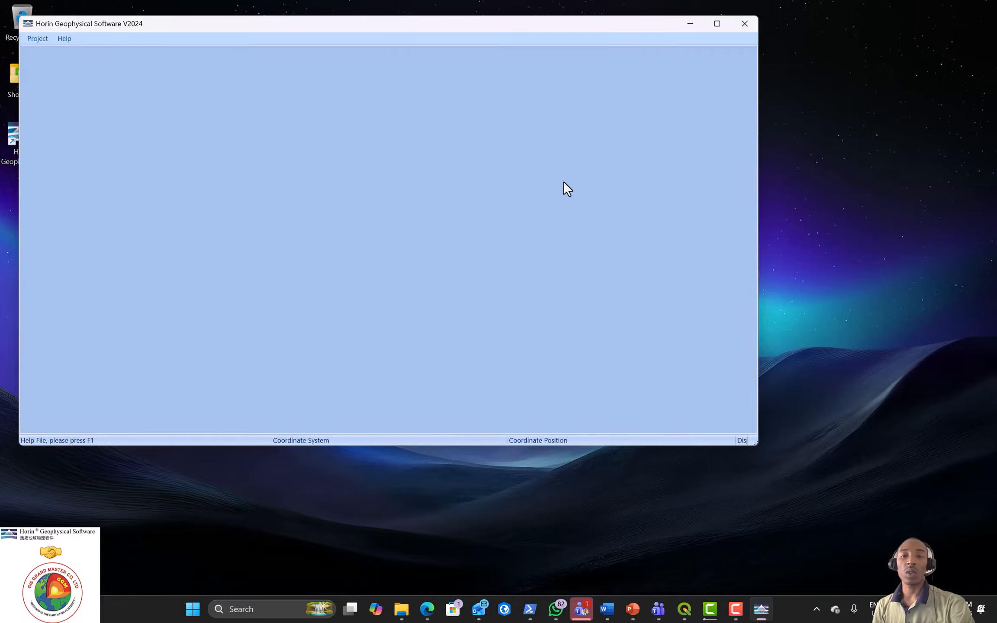
Step: Start a new project named TEST_DATA in project group GGM_LTD
{"action": "left_click", "coordinate": [38, 39]}
{"action": "left_click", "coordinate": [43, 51]}
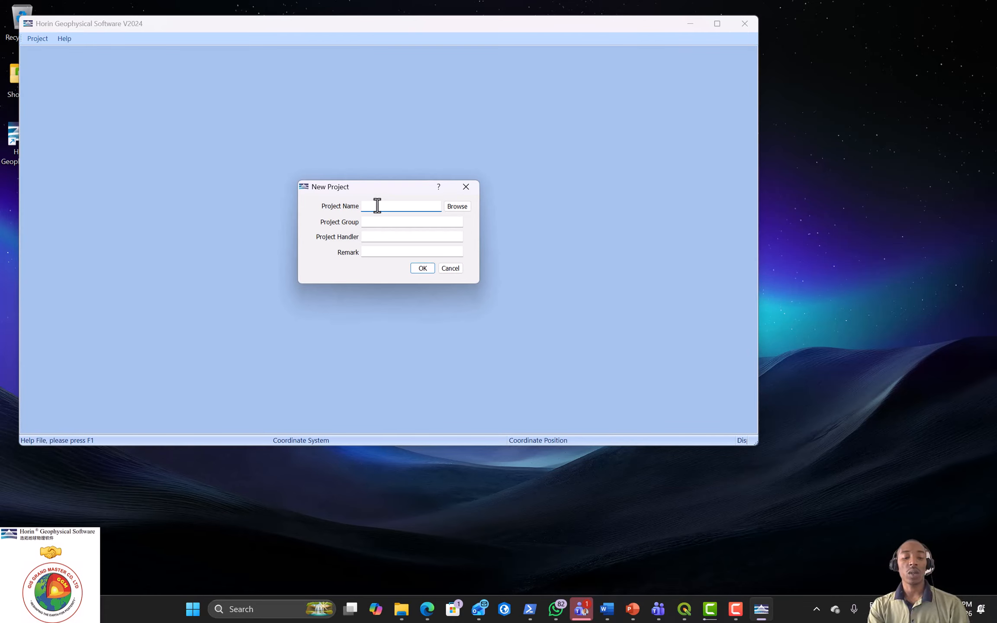
{"action": "type", "text": "TEST"}
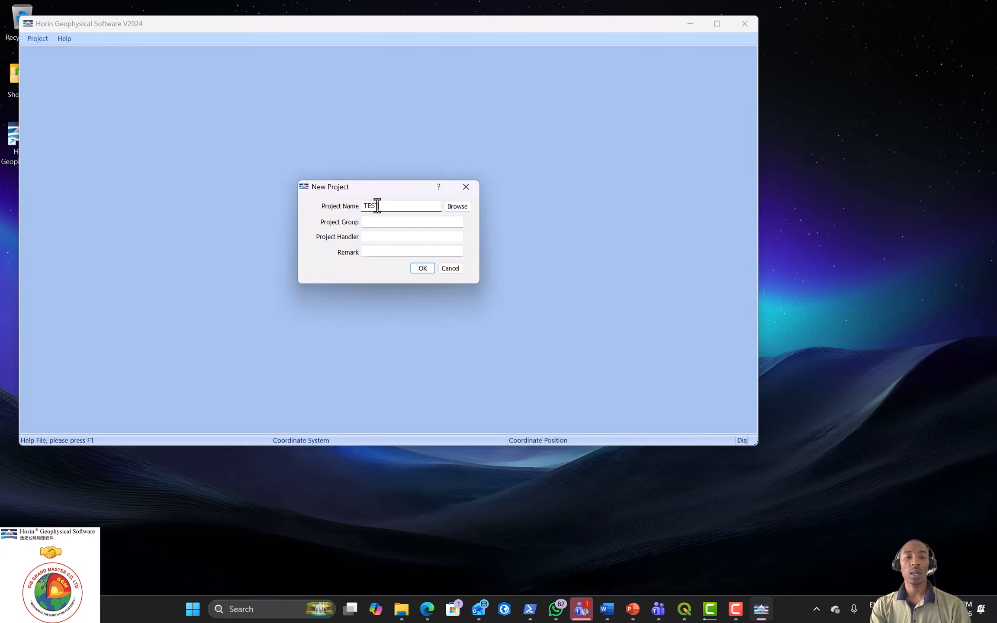
{"action": "type", "text": "_D"}
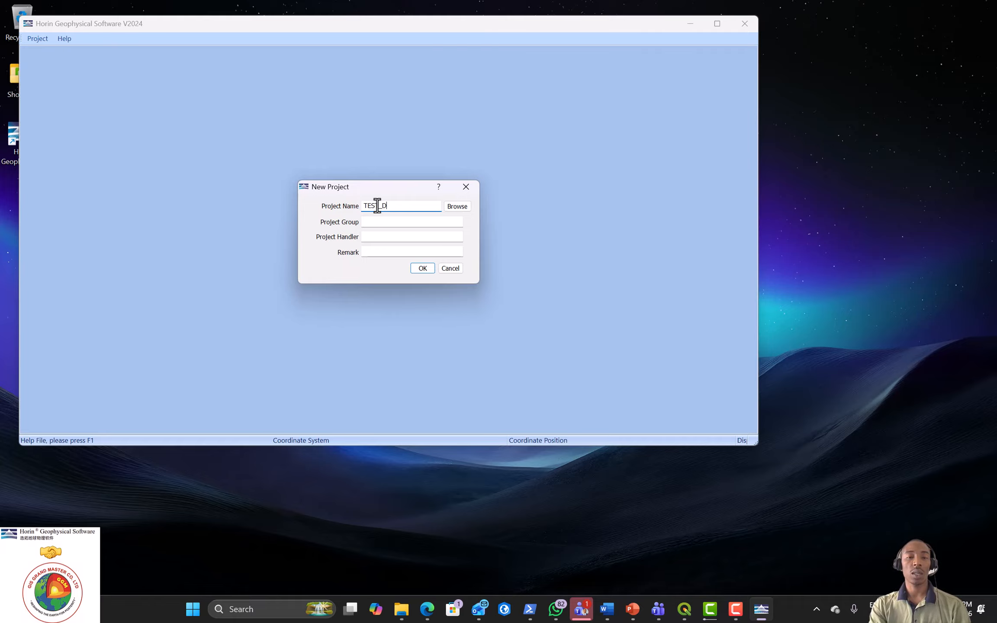
{"action": "type", "text": "ATA"}
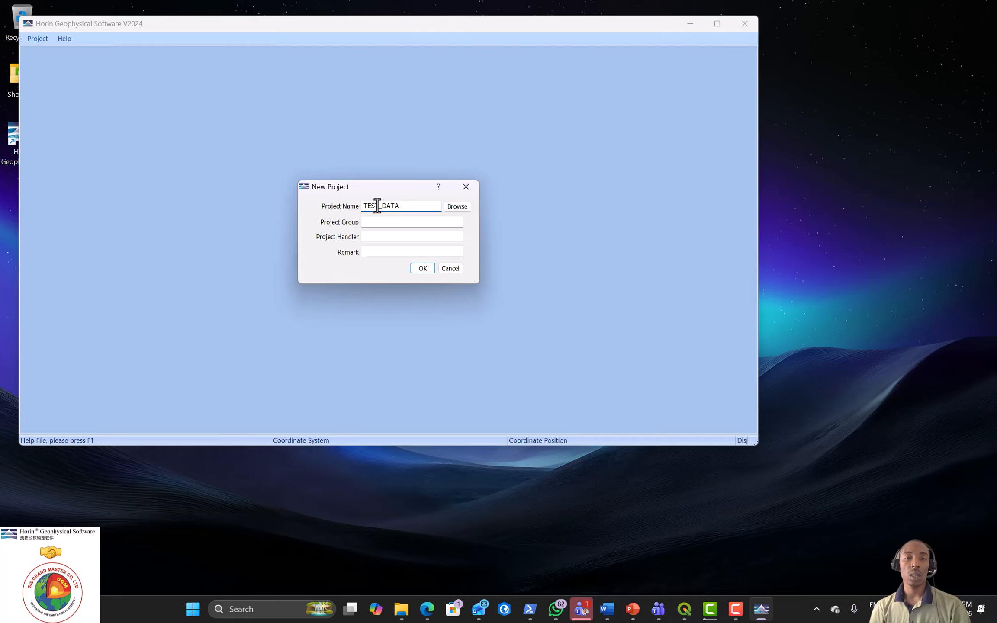
{"action": "left_click", "coordinate": [392, 223]}
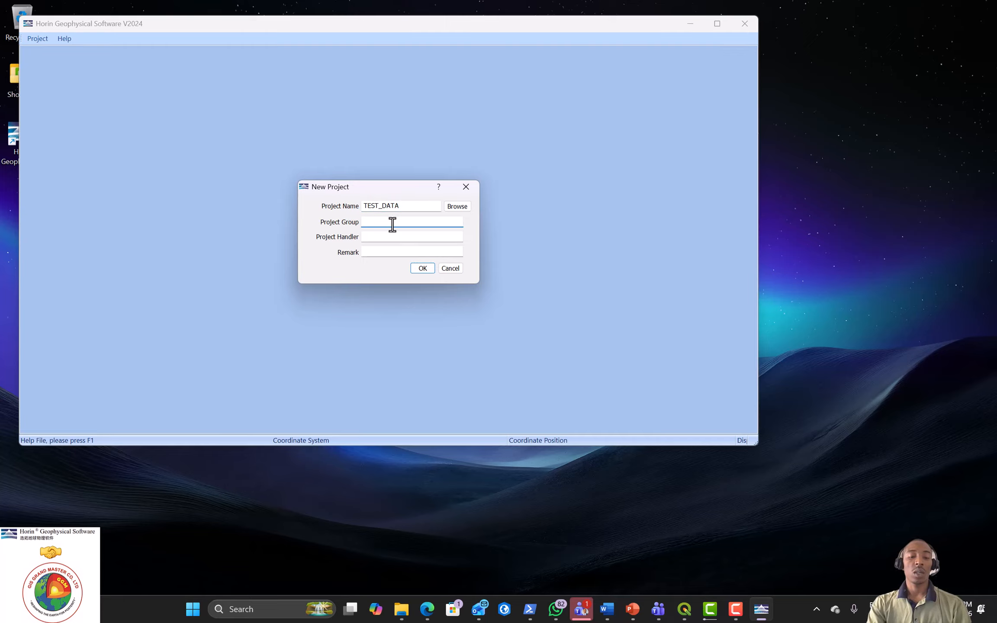
{"action": "type", "text": "GG"}
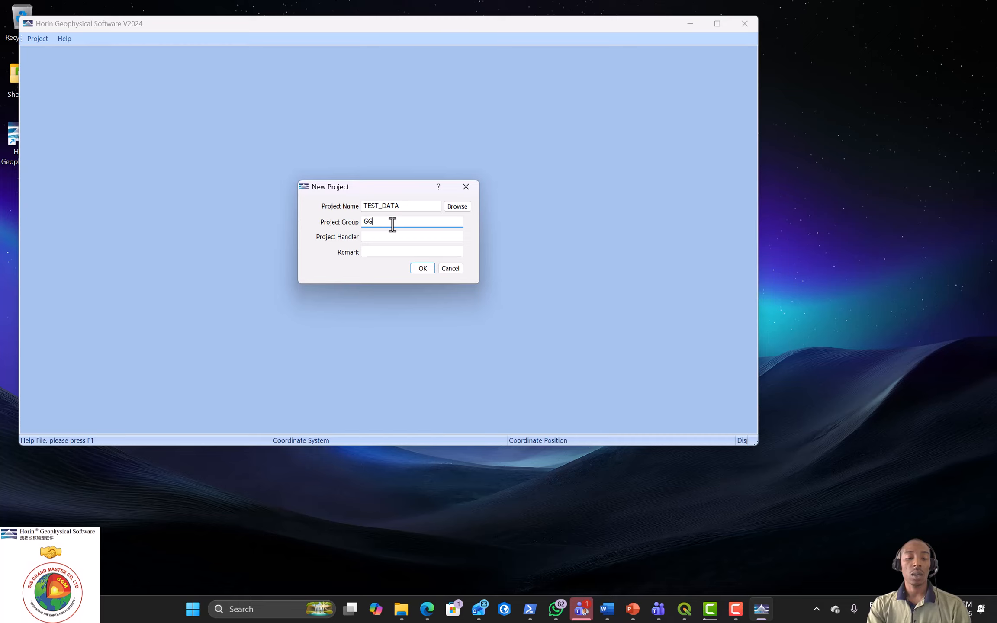
{"action": "type", "text": "M"}
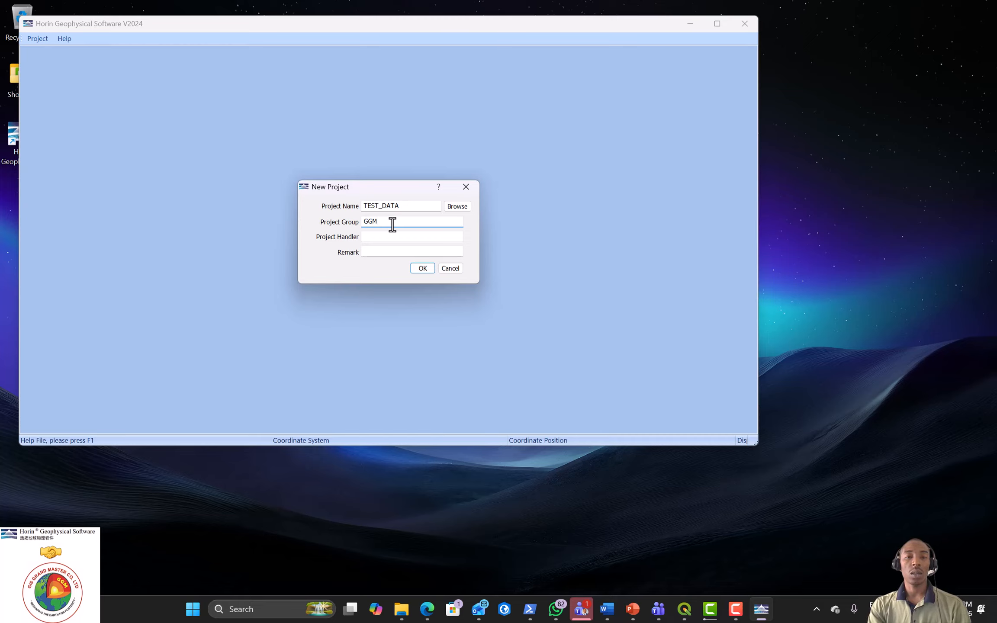
{"action": "type", "text": "_L"}
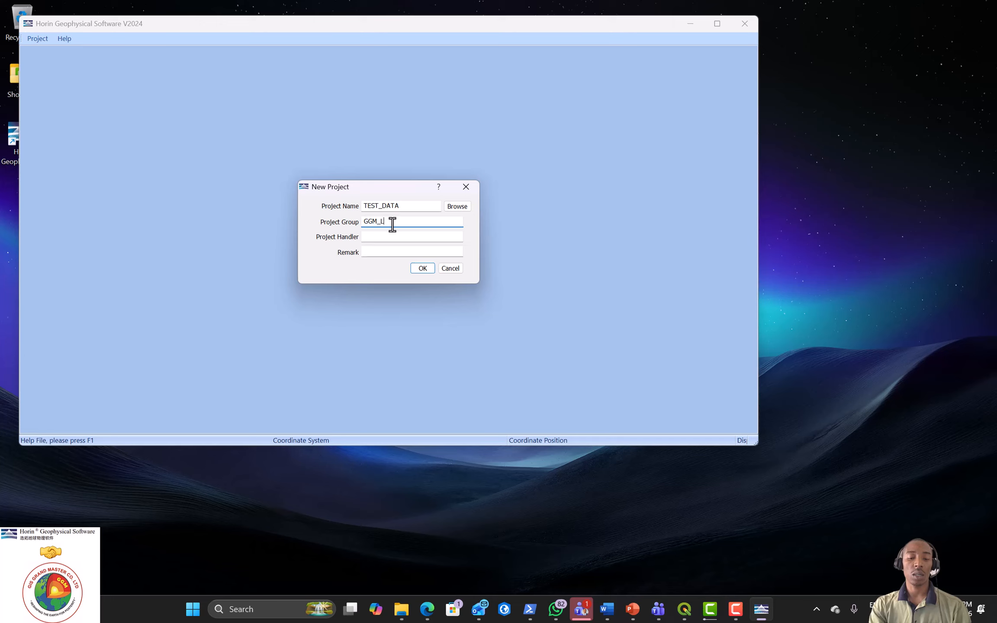
{"action": "type", "text": "TD"}
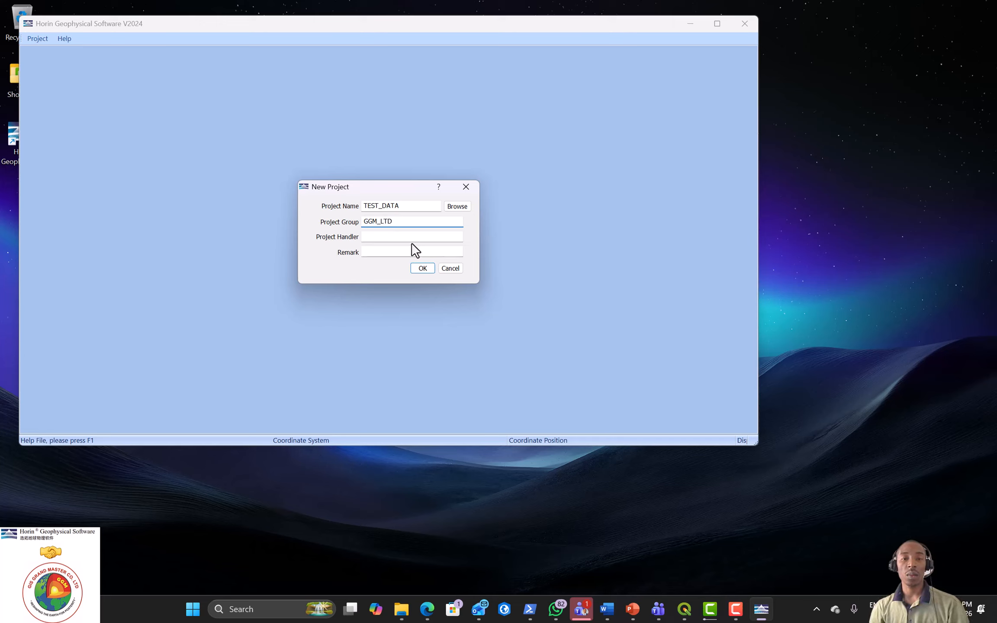
Step: Enter the project handler's name and the remark TESTING
{"action": "left_click", "coordinate": [405, 236]}
{"action": "type", "text": "C"}
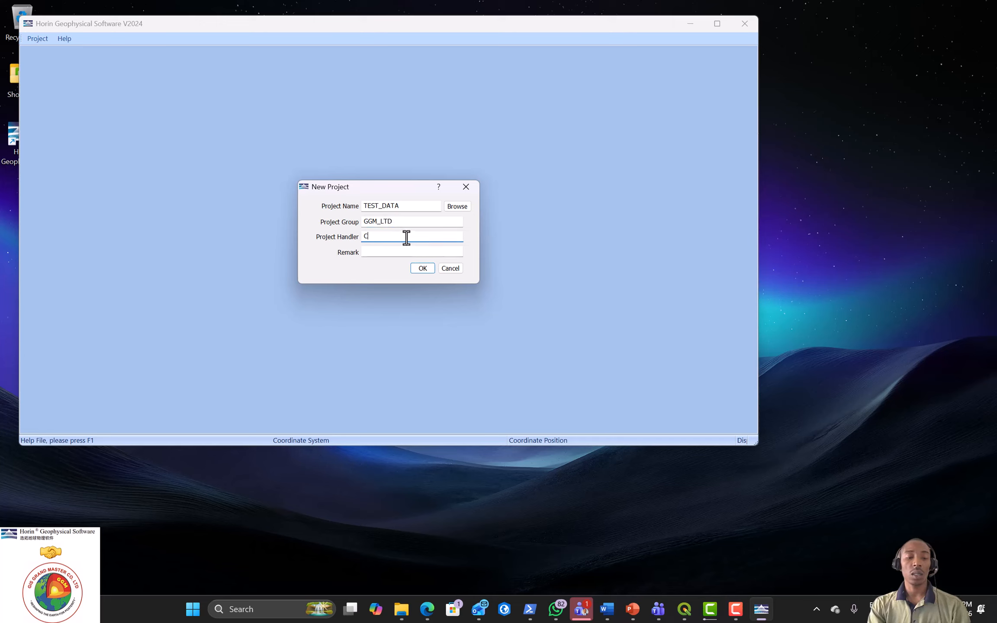
{"action": "type", "text": "higozi"}
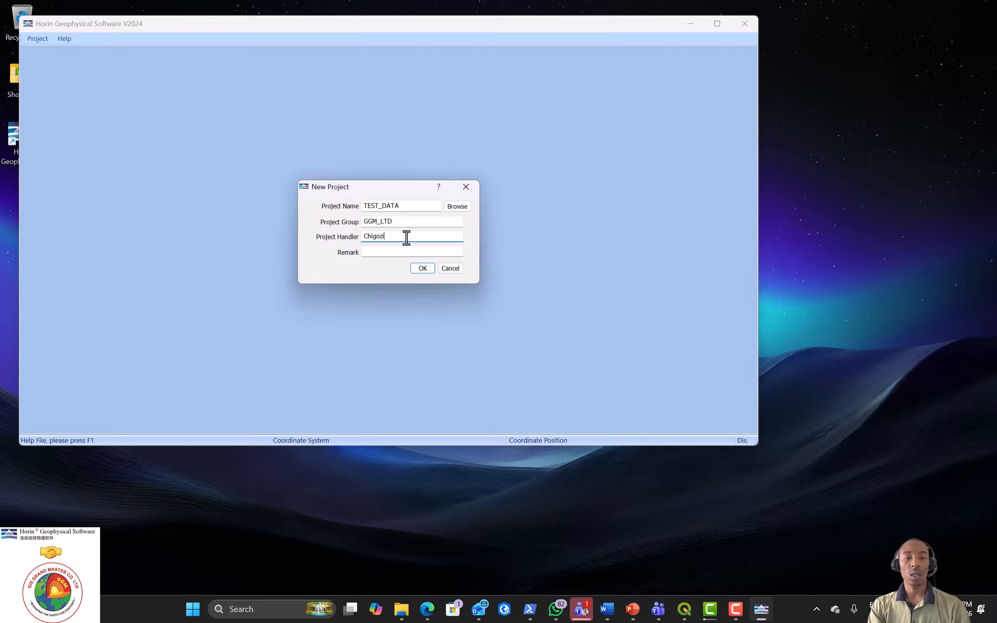
{"action": "type", "text": "e_"}
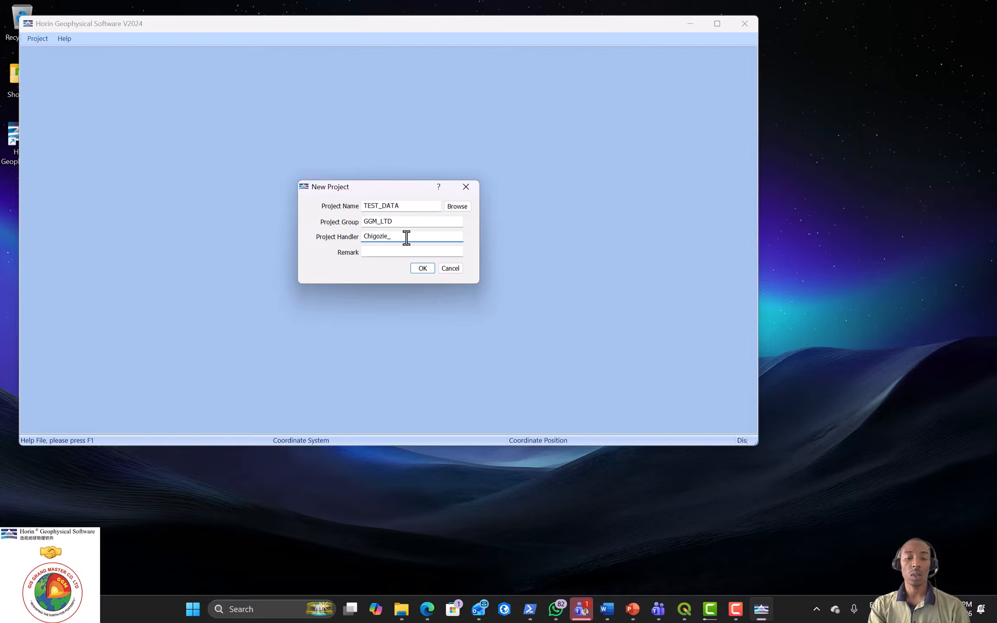
{"action": "type", "text": "Ikechukwu"}
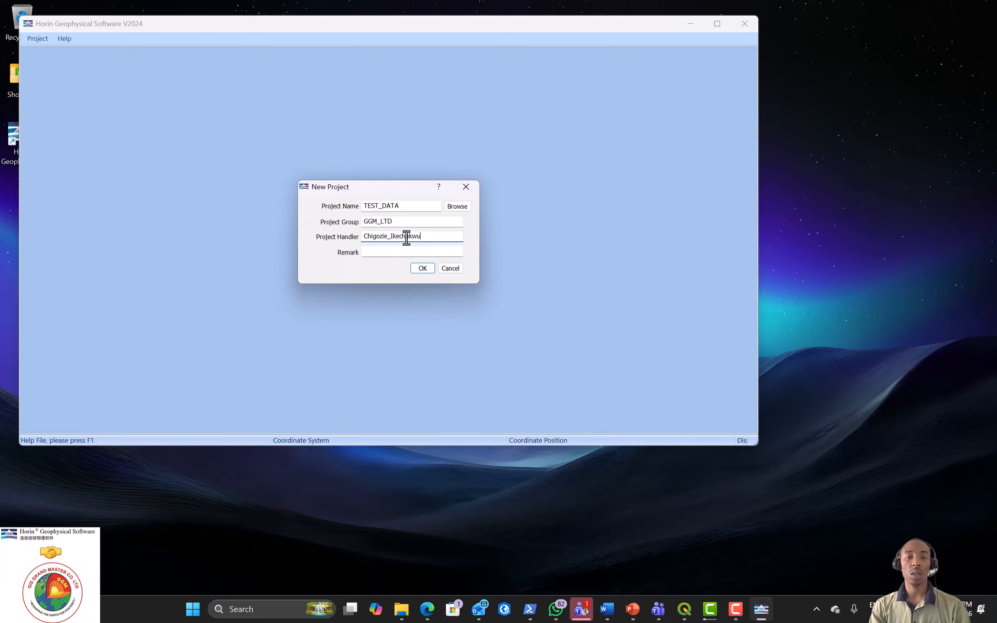
{"action": "left_click", "coordinate": [404, 250]}
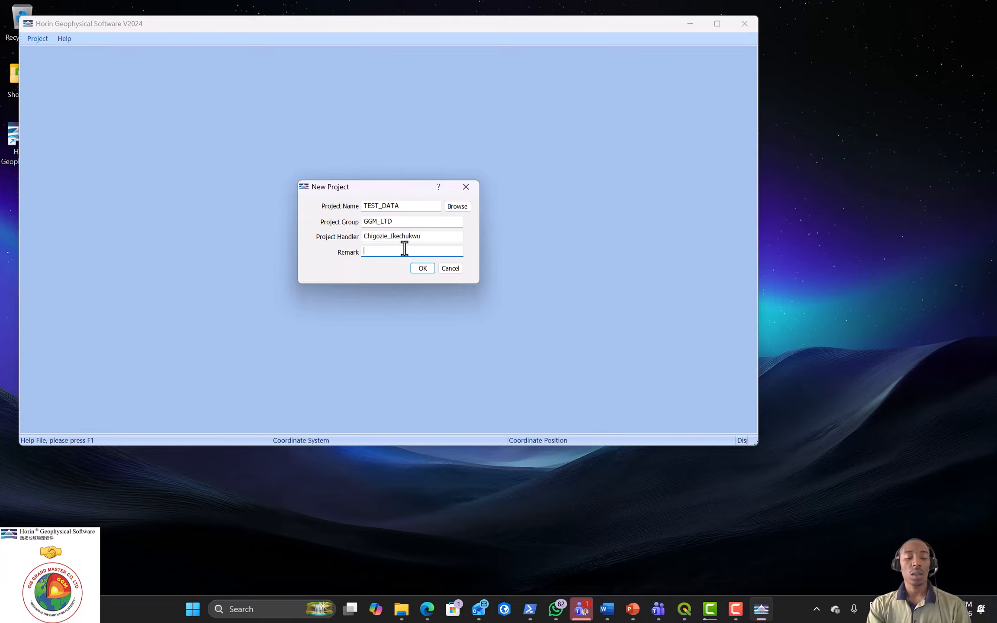
{"action": "type", "text": "TEST"}
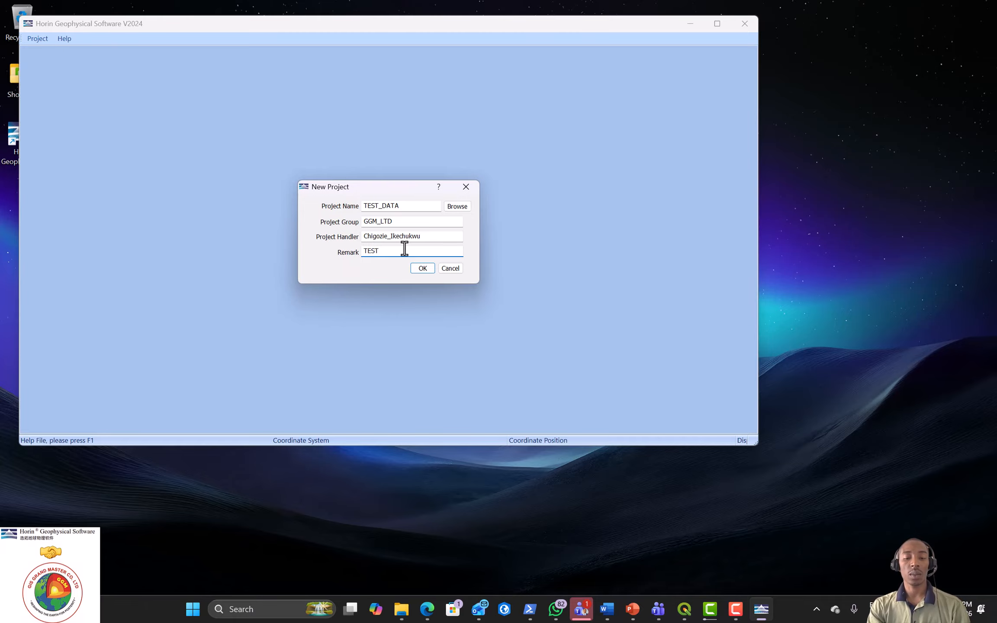
{"action": "type", "text": "ING"}
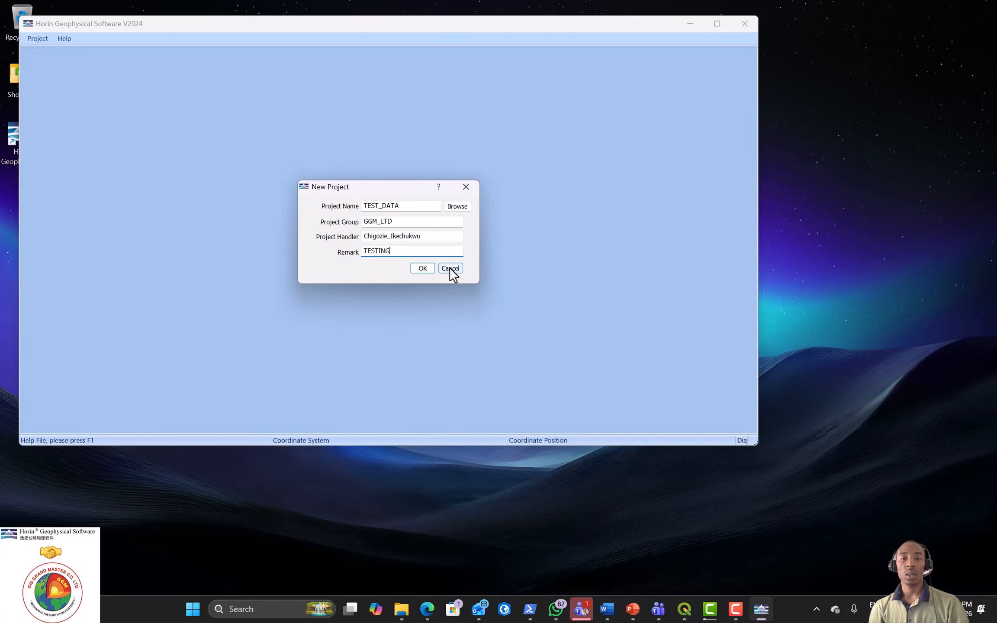
Step: Create and open a folder 'HORIN EXPLORE DATA PROCESSING' in Documents
{"action": "left_click", "coordinate": [461, 206]}
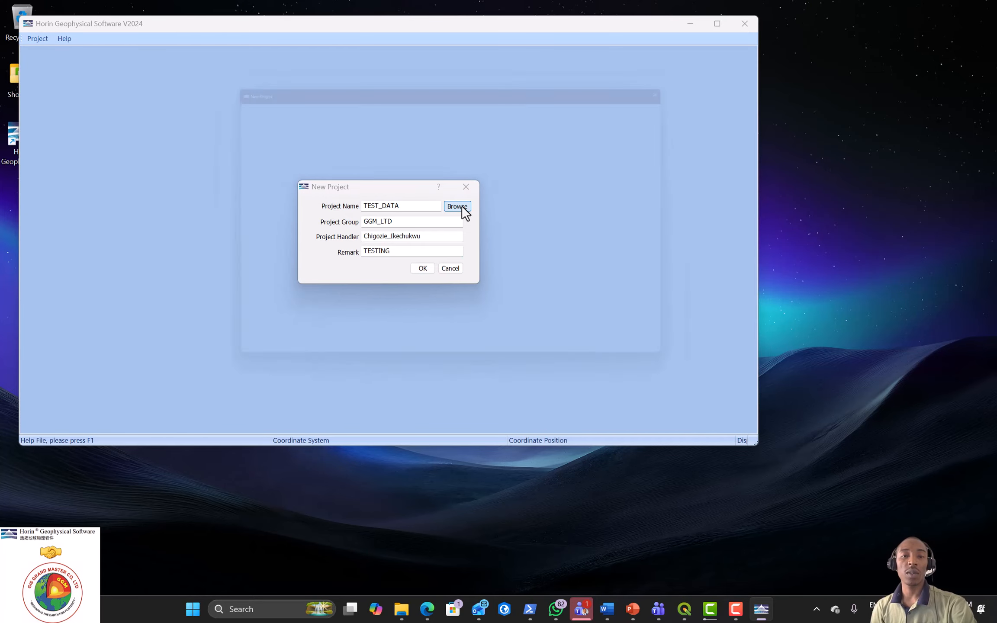
{"action": "left_click", "coordinate": [256, 223]}
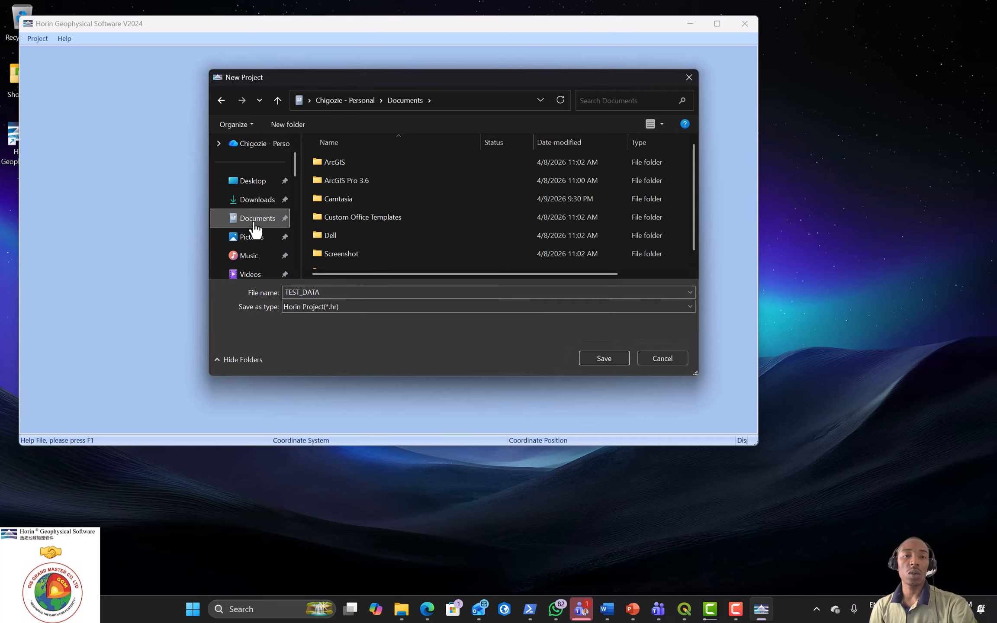
{"action": "scroll", "coordinate": [337, 223], "scroll_direction": "down", "scroll_amount": 1}
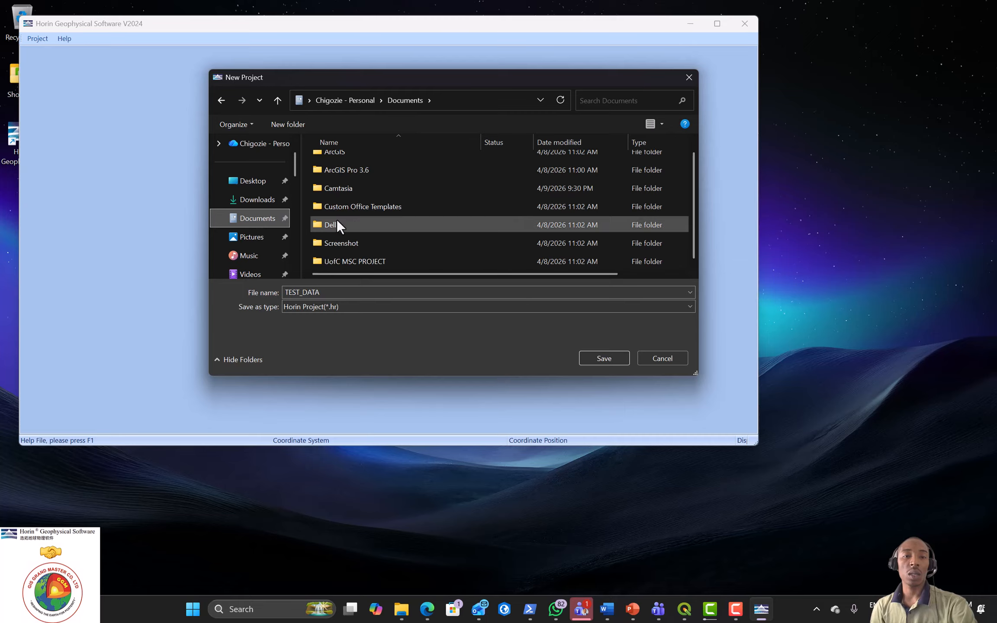
{"action": "scroll", "coordinate": [337, 220], "scroll_direction": "up", "scroll_amount": 1}
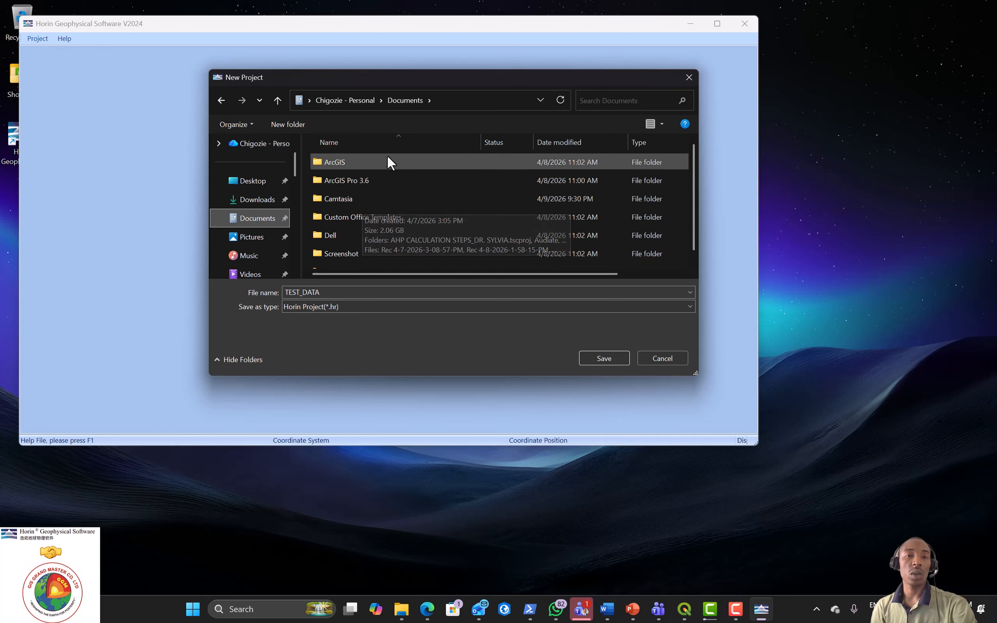
{"action": "left_click", "coordinate": [295, 129]}
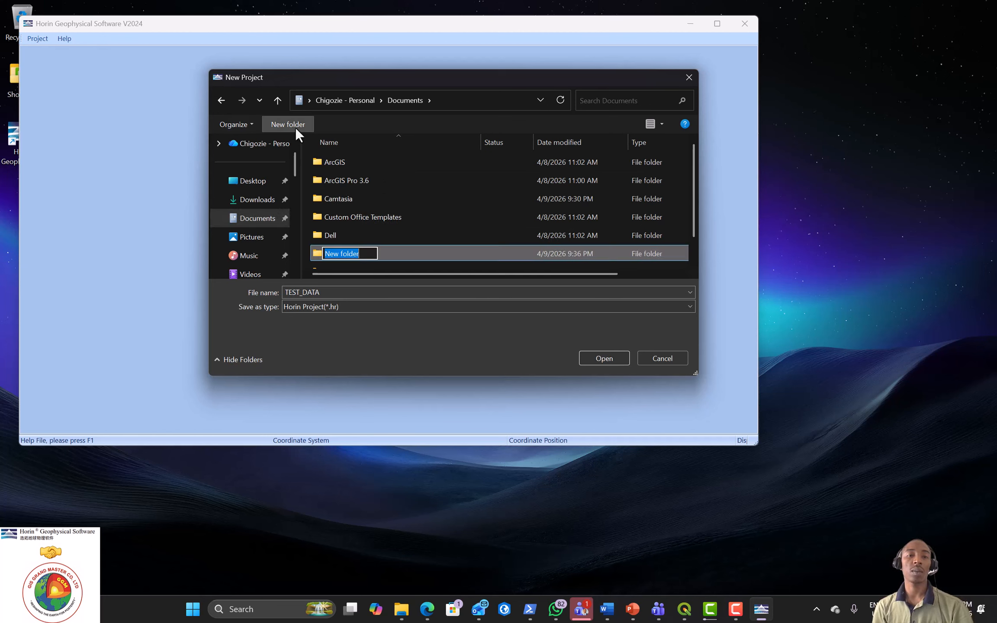
{"action": "type", "text": "HORIN"}
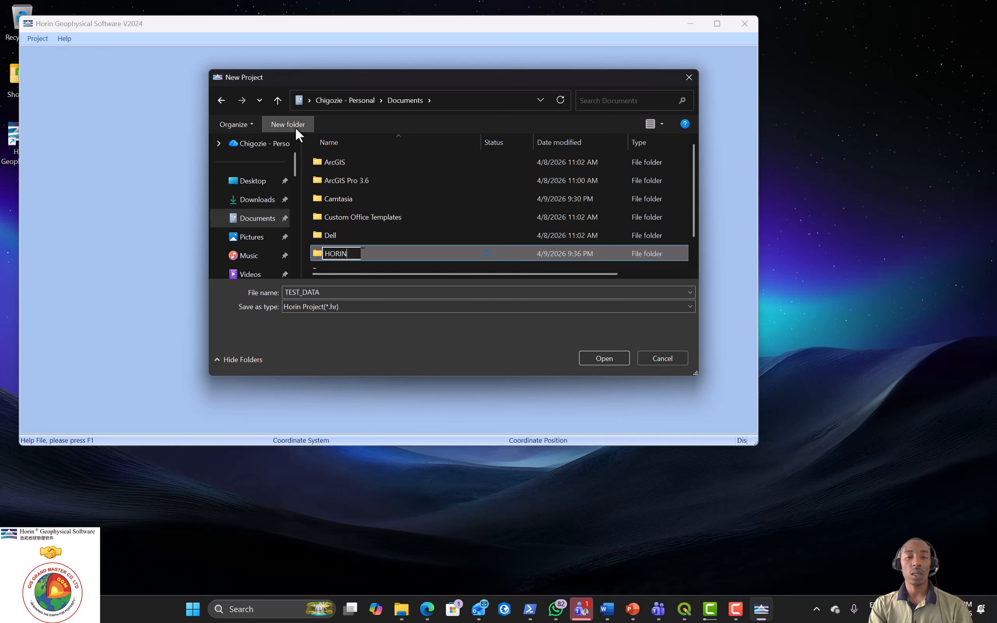
{"action": "type", "text": " EXP"}
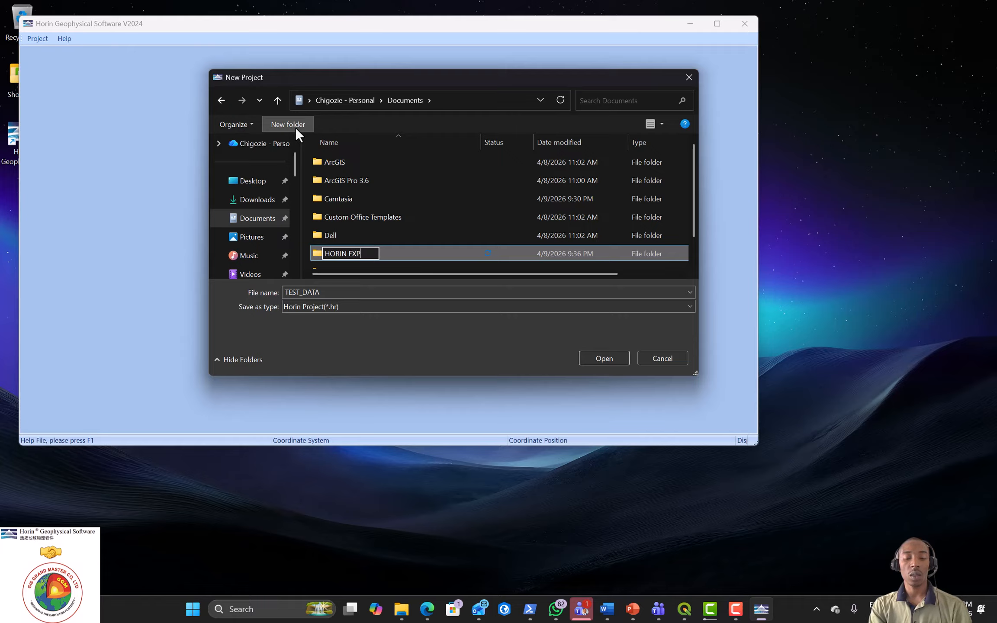
{"action": "type", "text": "LORE"}
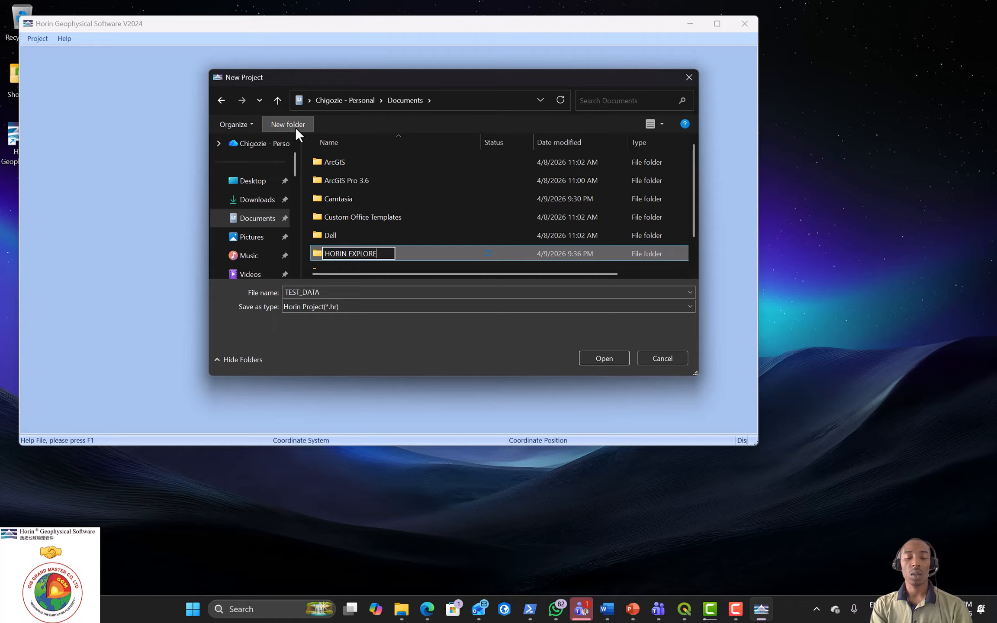
{"action": "type", "text": " DATA"}
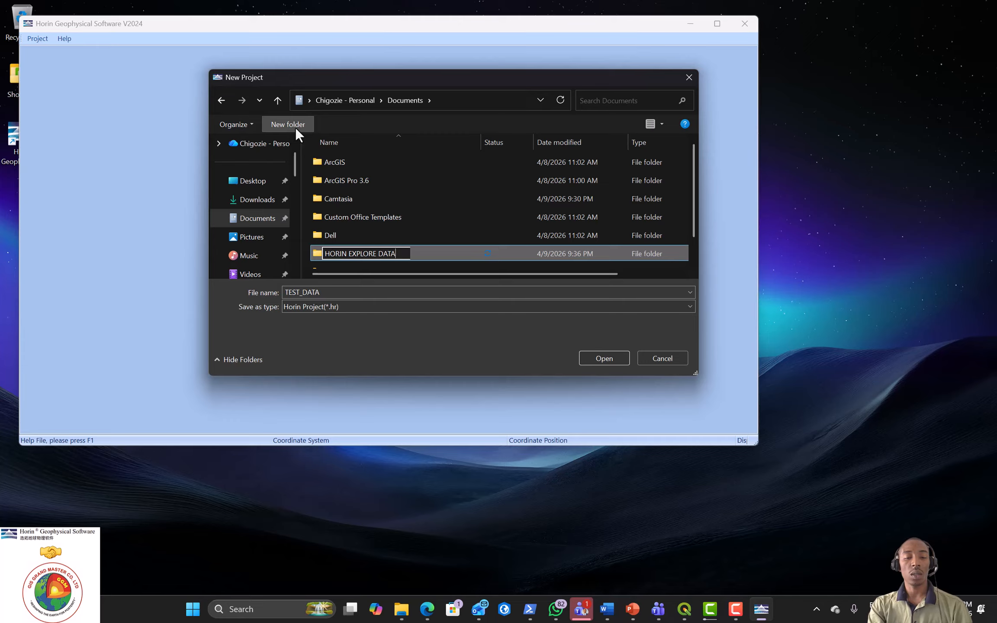
{"action": "type", "text": " PROCESS"}
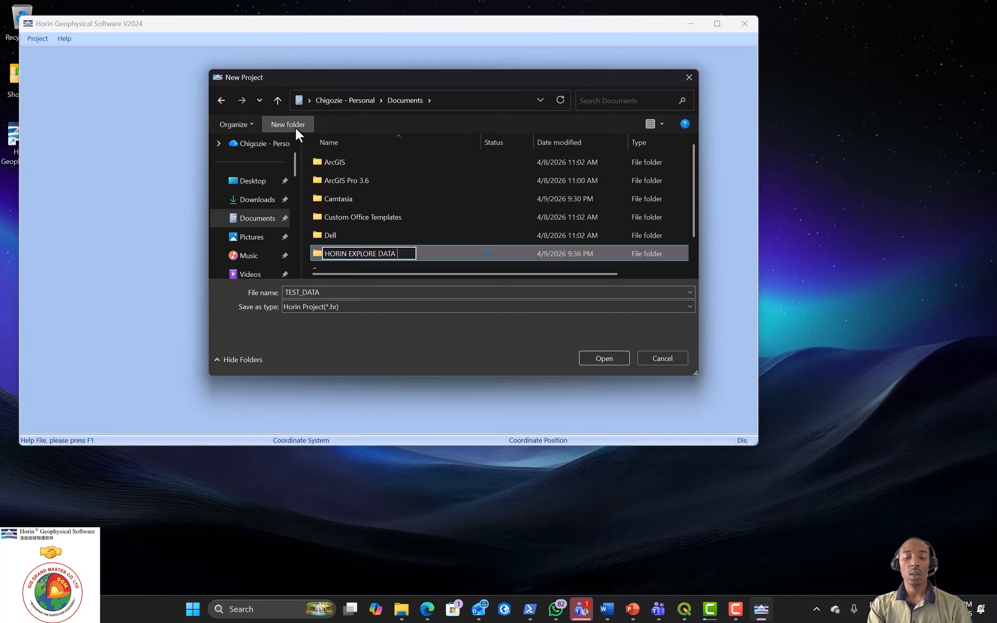
{"action": "type", "text": "ING"}
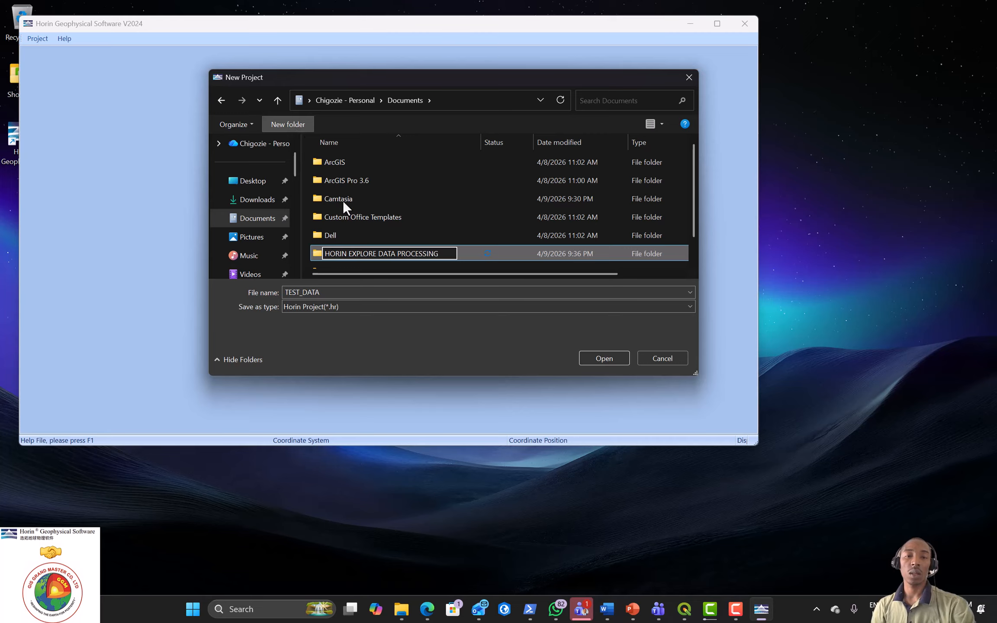
{"action": "key", "text": "Return"}
{"action": "double_click", "coordinate": [368, 251]}
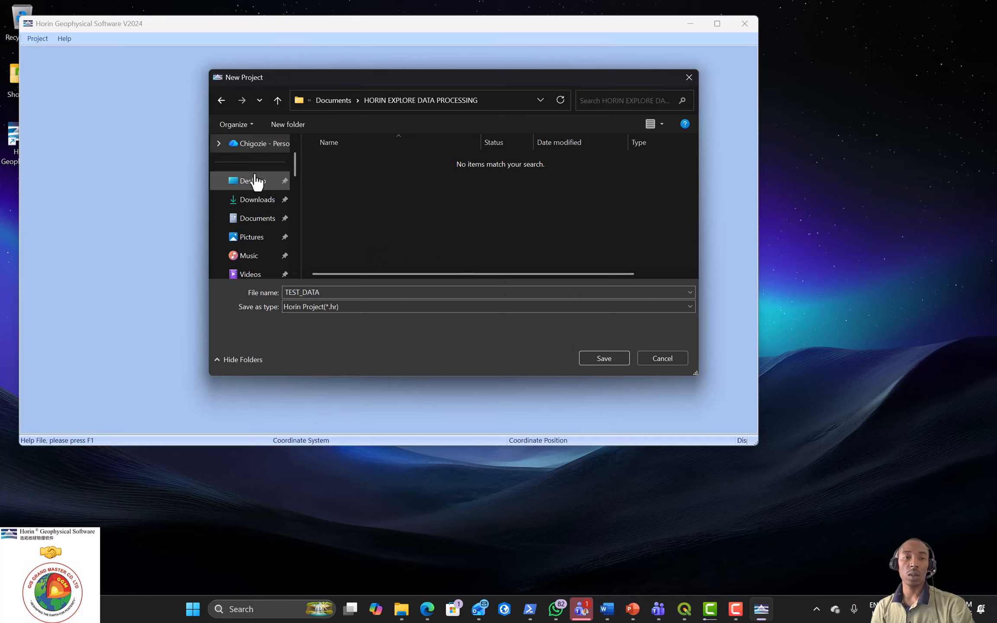
Step: Save the project as TEST_DATA in Downloads\HORIN_TEST
{"action": "scroll", "coordinate": [249, 168], "scroll_direction": "up", "scroll_amount": 2}
{"action": "scroll", "coordinate": [251, 187], "scroll_direction": "down", "scroll_amount": 2}
{"action": "scroll", "coordinate": [273, 224], "scroll_direction": "up", "scroll_amount": 2}
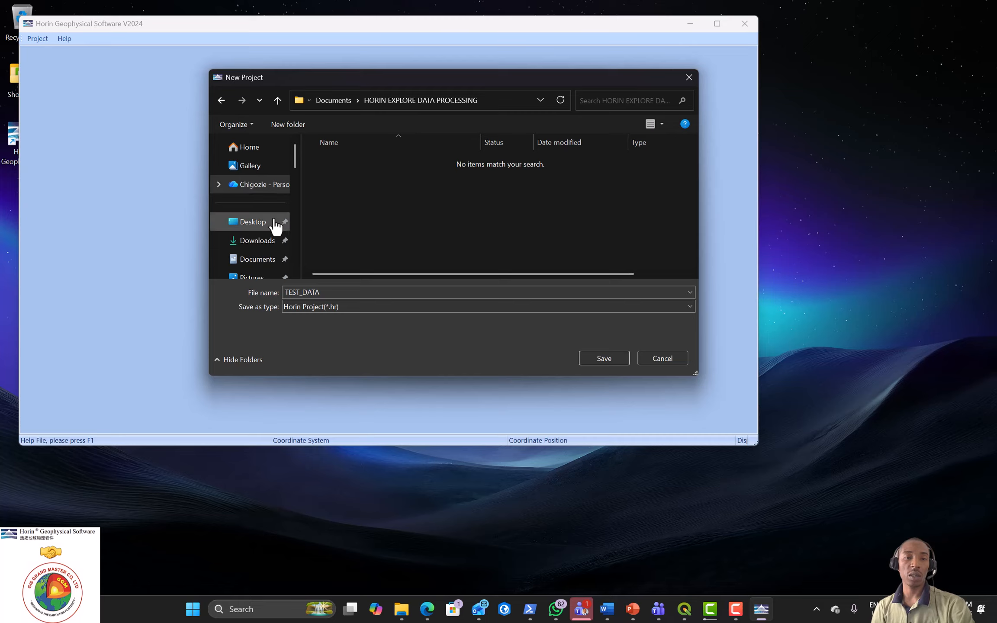
{"action": "scroll", "coordinate": [268, 248], "scroll_direction": "down", "scroll_amount": 2}
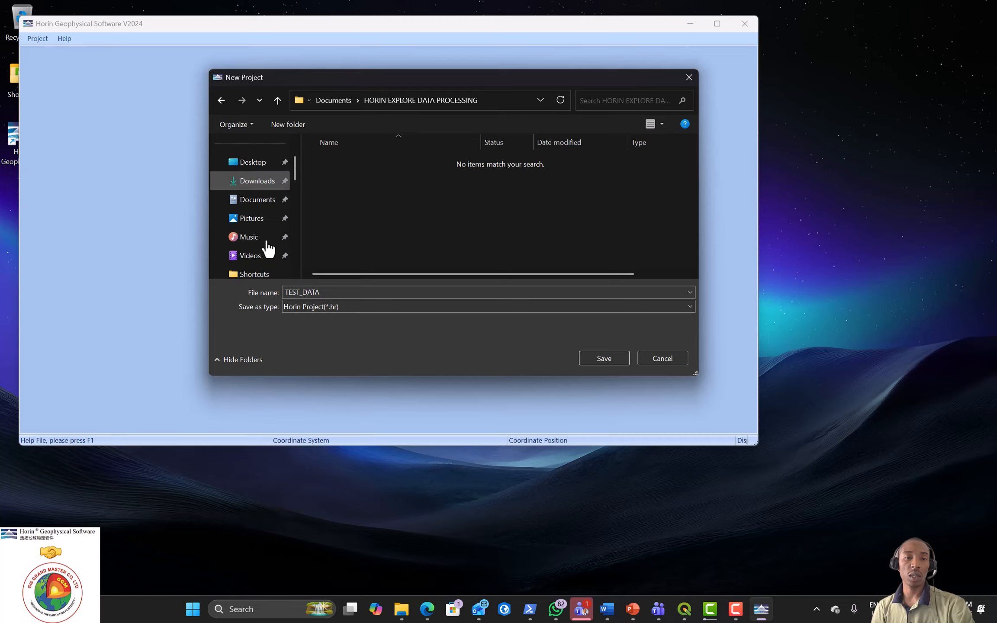
{"action": "left_click", "coordinate": [259, 183]}
{"action": "double_click", "coordinate": [348, 177]}
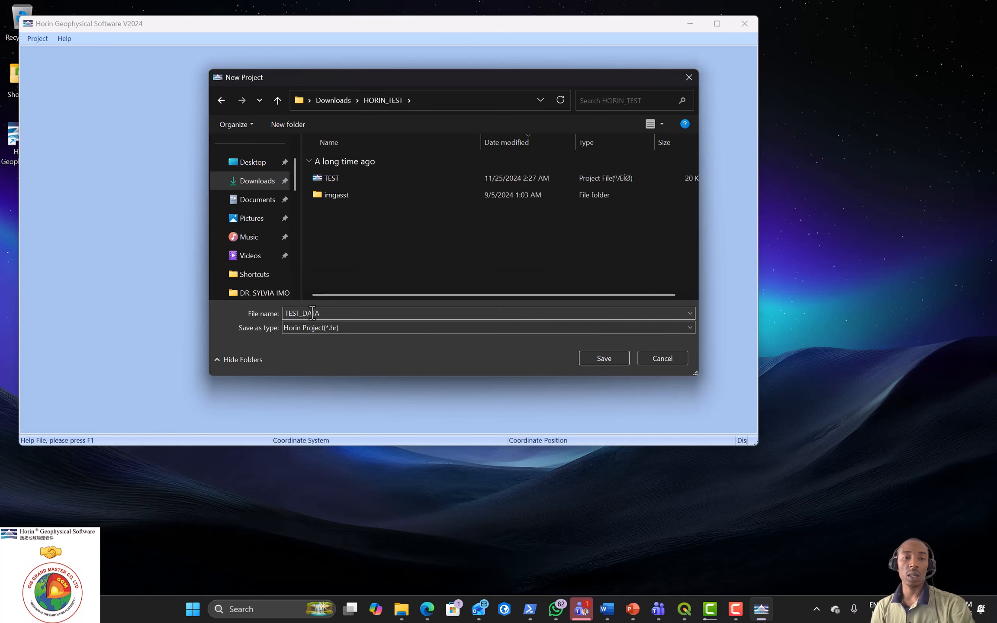
{"action": "left_click", "coordinate": [588, 360]}
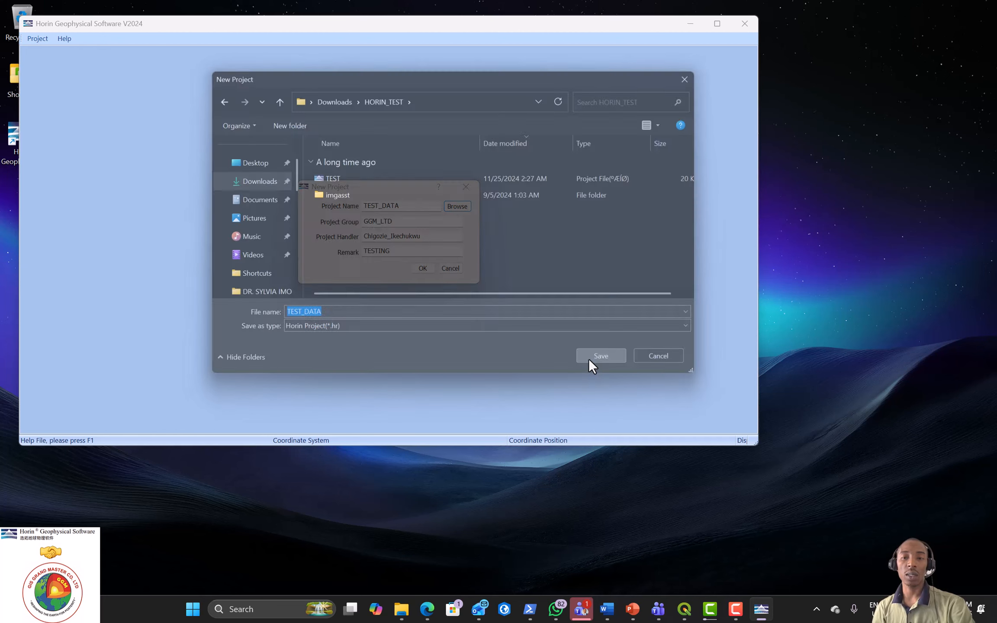
Step: Confirm the TEST_DATA project, maximize the window, and browse the import options
{"action": "left_click", "coordinate": [423, 268]}
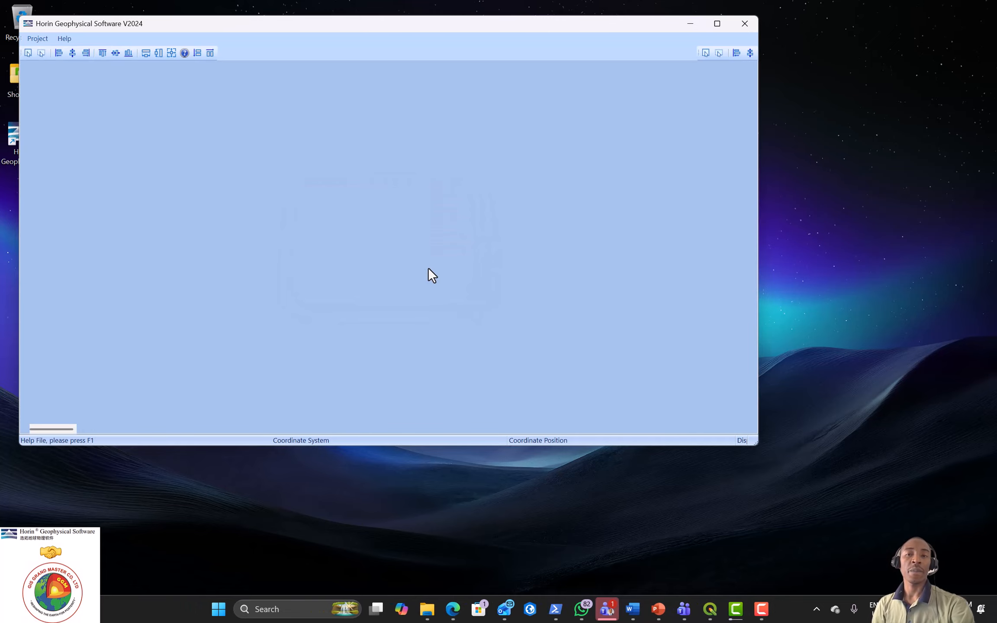
{"action": "left_click", "coordinate": [717, 23]}
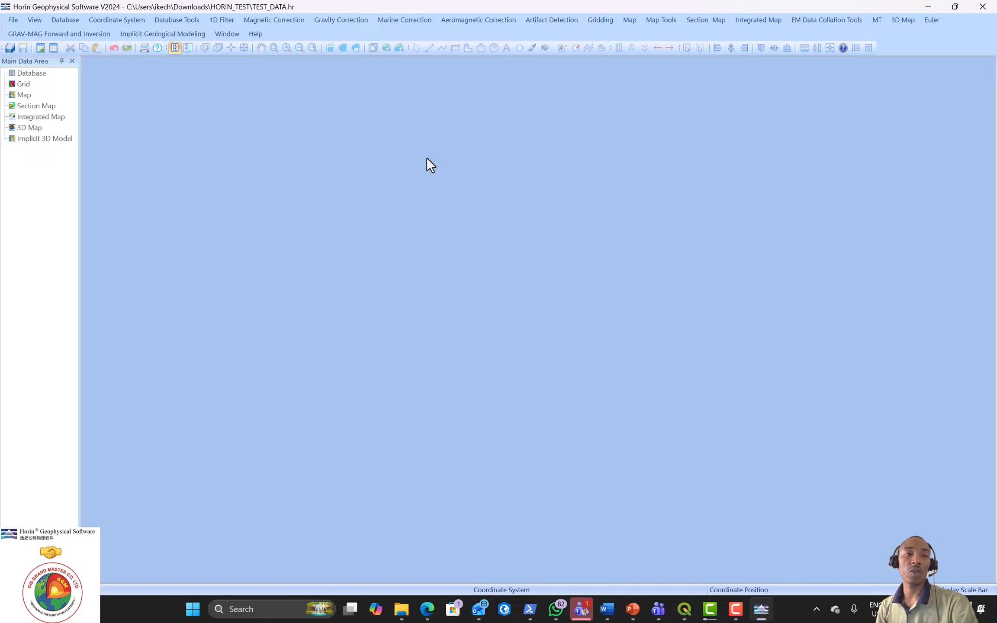
{"action": "left_click", "coordinate": [14, 20]}
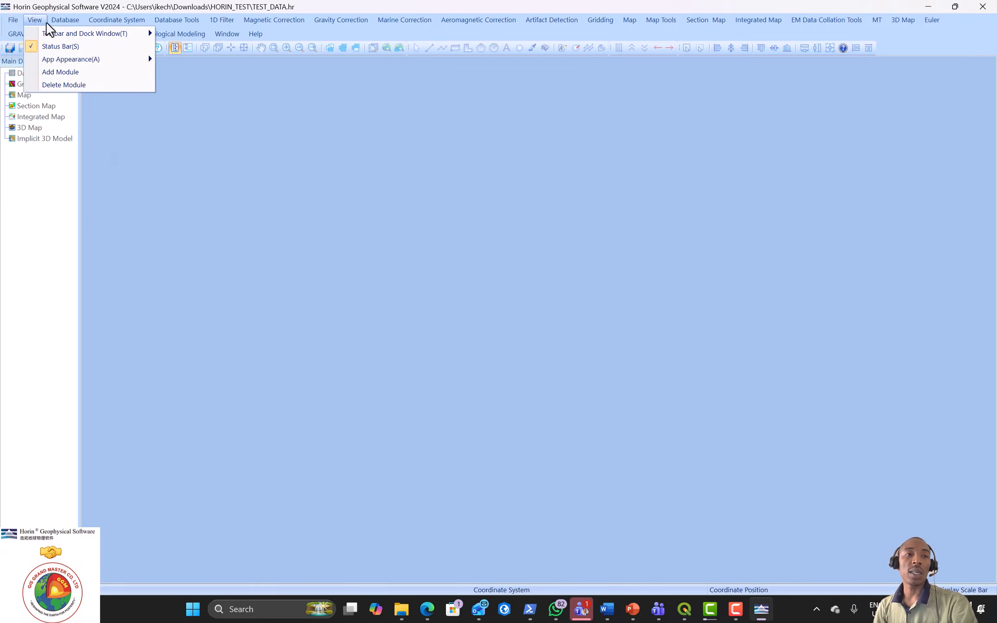
{"action": "mouse_move", "coordinate": [59, 22]}
{"action": "mouse_move", "coordinate": [96, 74]}
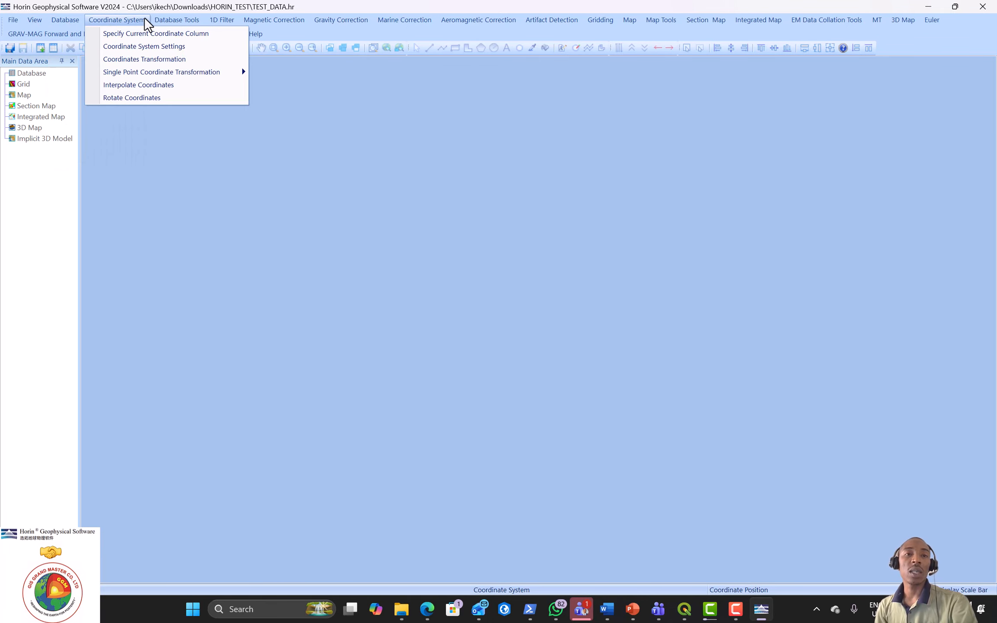
Step: Select Downloads\Sheet_291_Obudu\Sheet_291_Obudu_TMI.grd in the Load Grid dialog
{"action": "left_click", "coordinate": [98, 19]}
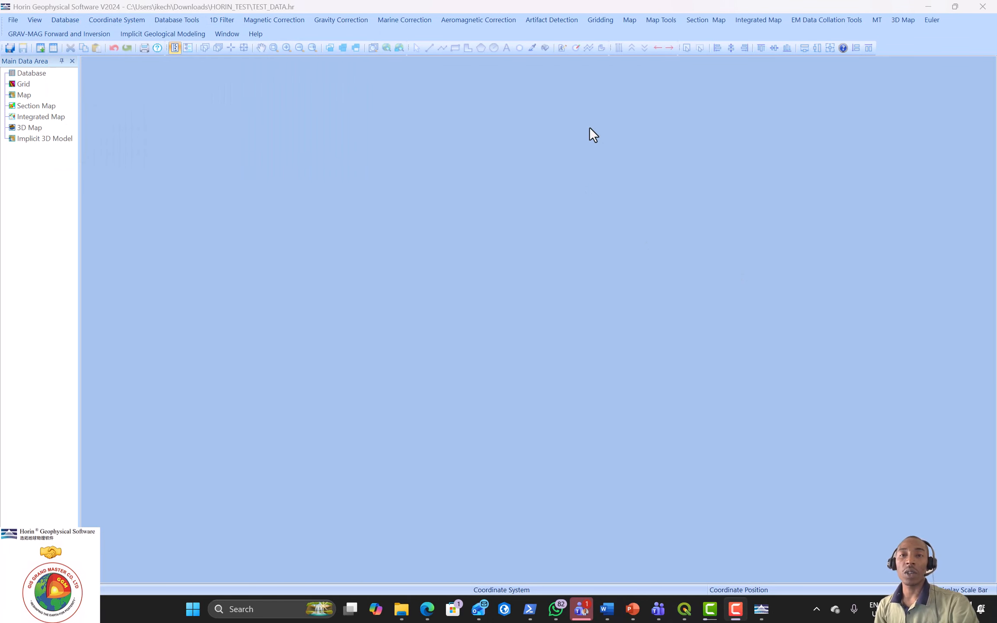
{"action": "left_click", "coordinate": [605, 18]}
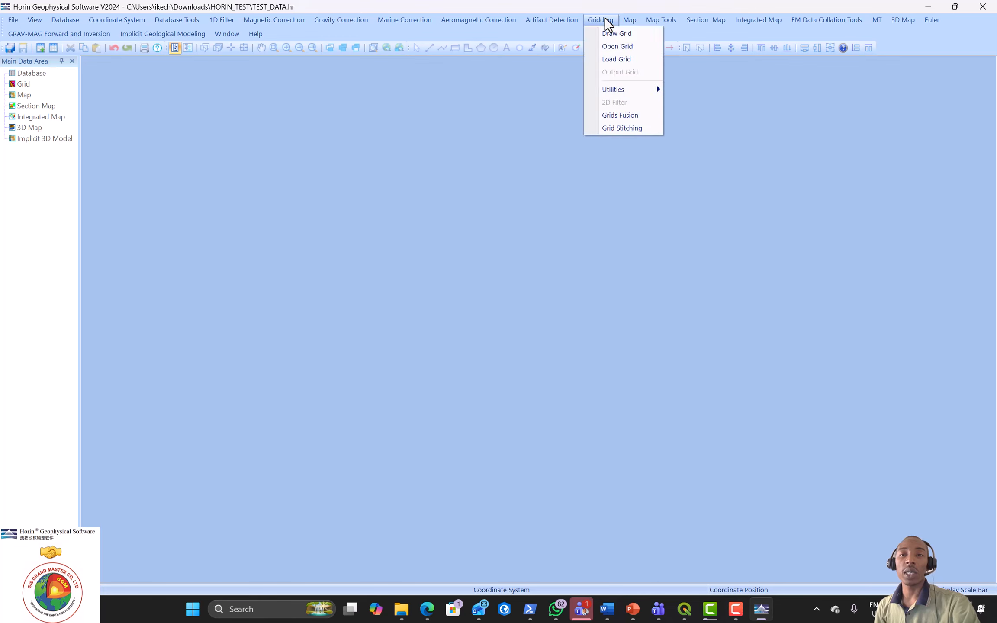
{"action": "left_click", "coordinate": [613, 57]}
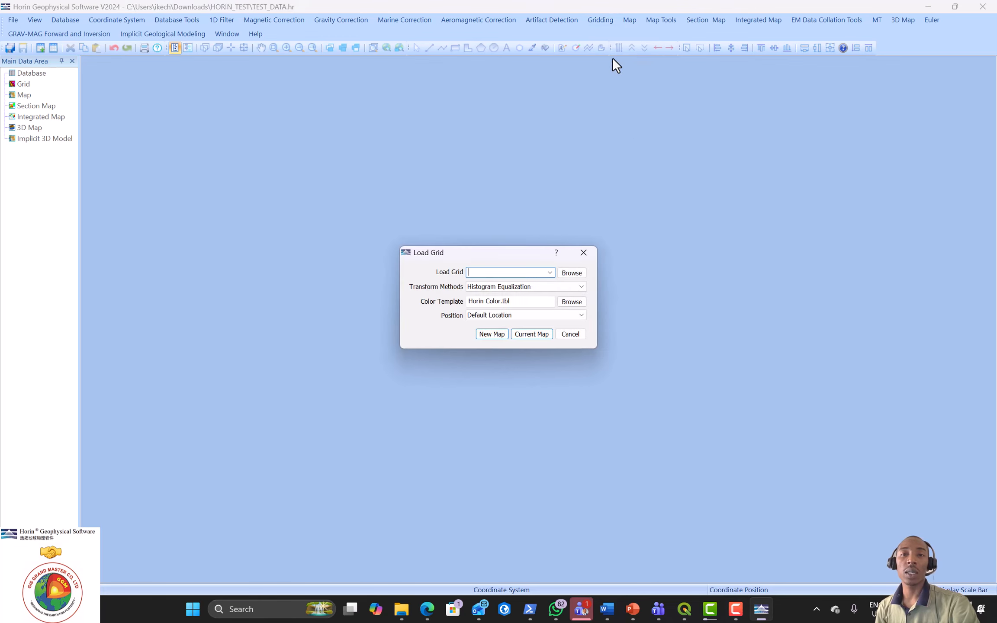
{"action": "left_click", "coordinate": [571, 273]}
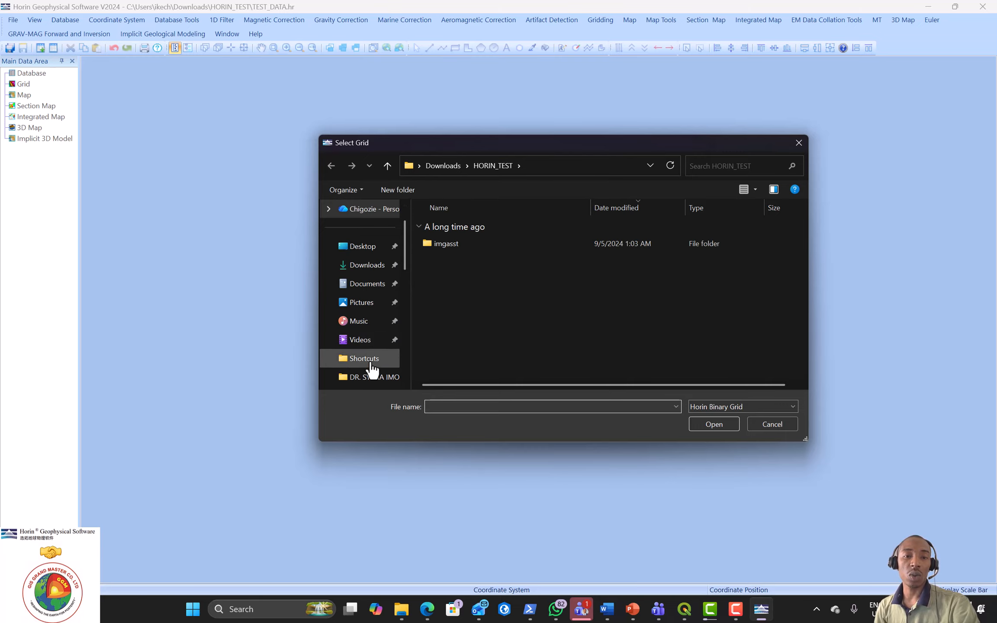
{"action": "left_click", "coordinate": [367, 268]}
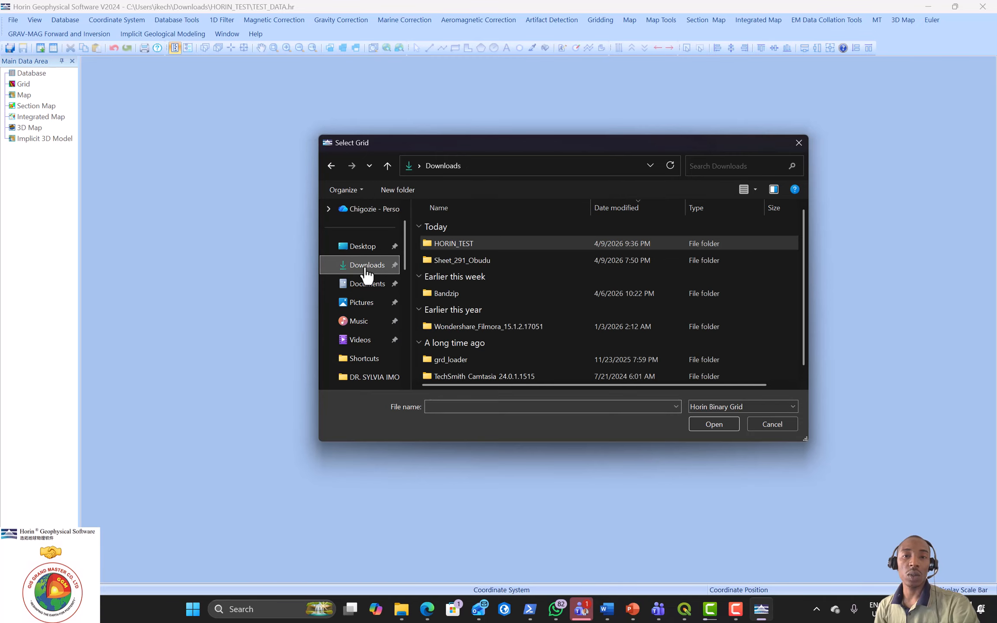
{"action": "double_click", "coordinate": [461, 261]}
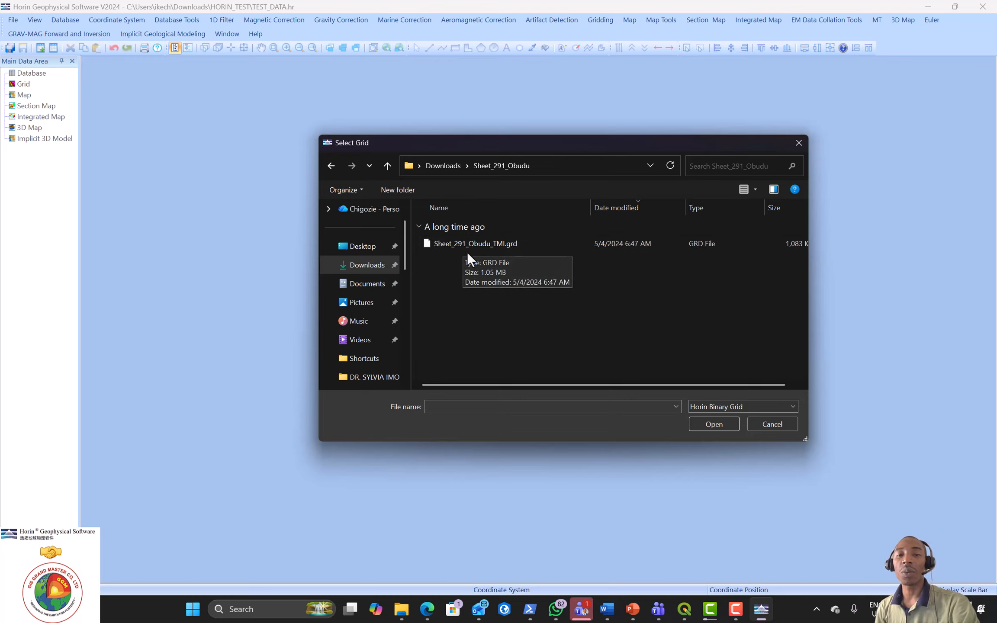
{"action": "left_click", "coordinate": [502, 243]}
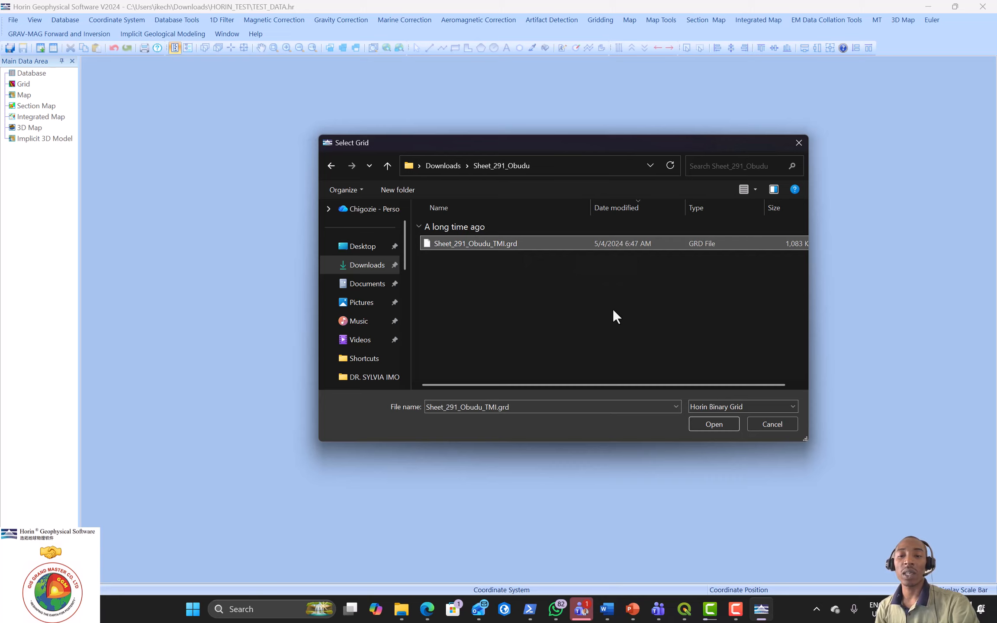
{"action": "left_click", "coordinate": [715, 424]}
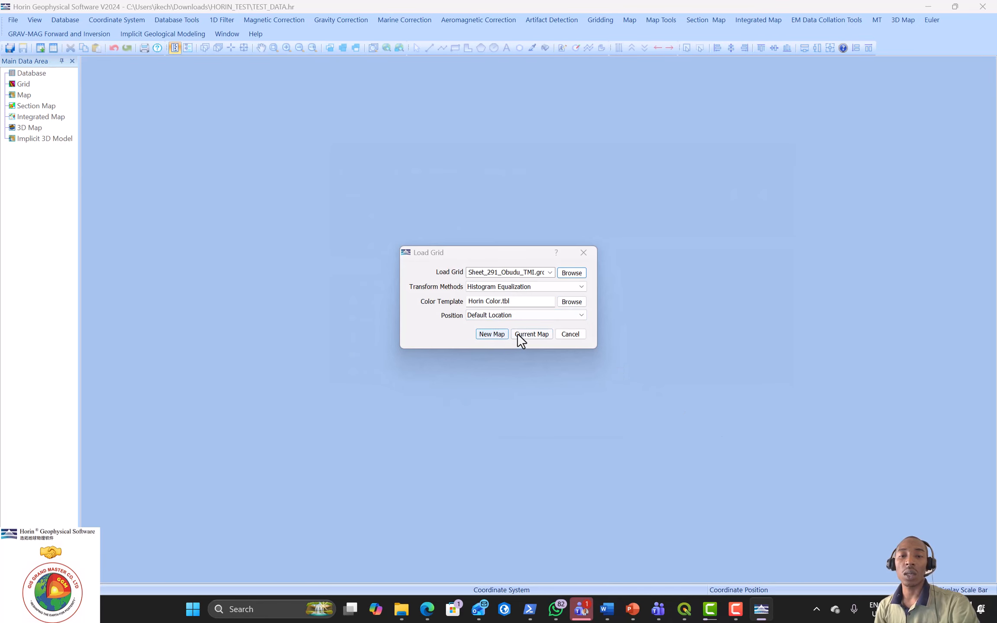
Step: Load the grid into a new map and dismiss the unsupported format and GRD FILE errors
{"action": "left_click", "coordinate": [504, 332]}
{"action": "left_click", "coordinate": [496, 333]}
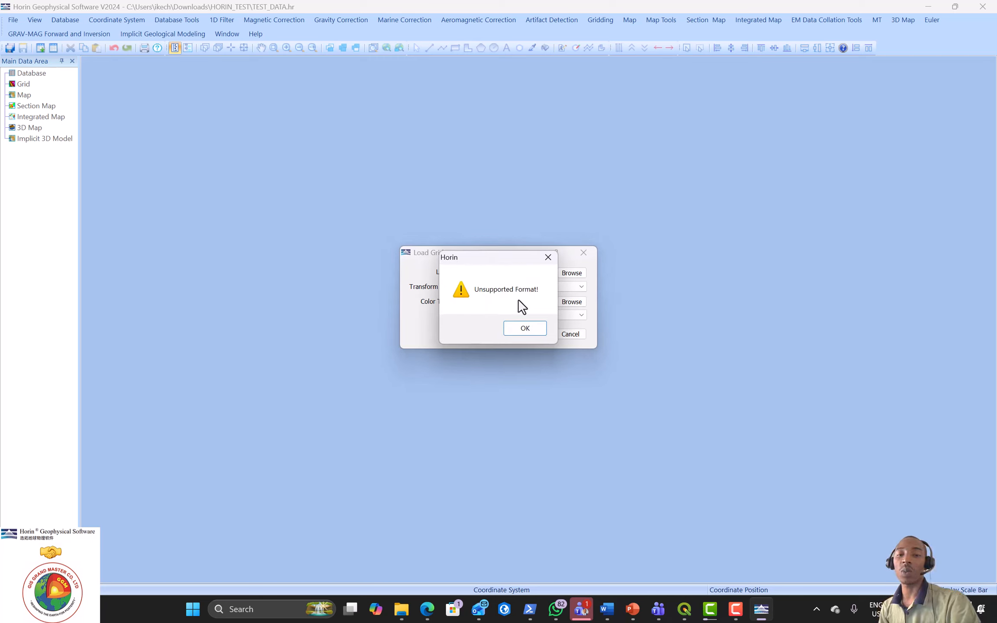
{"action": "left_click", "coordinate": [530, 330]}
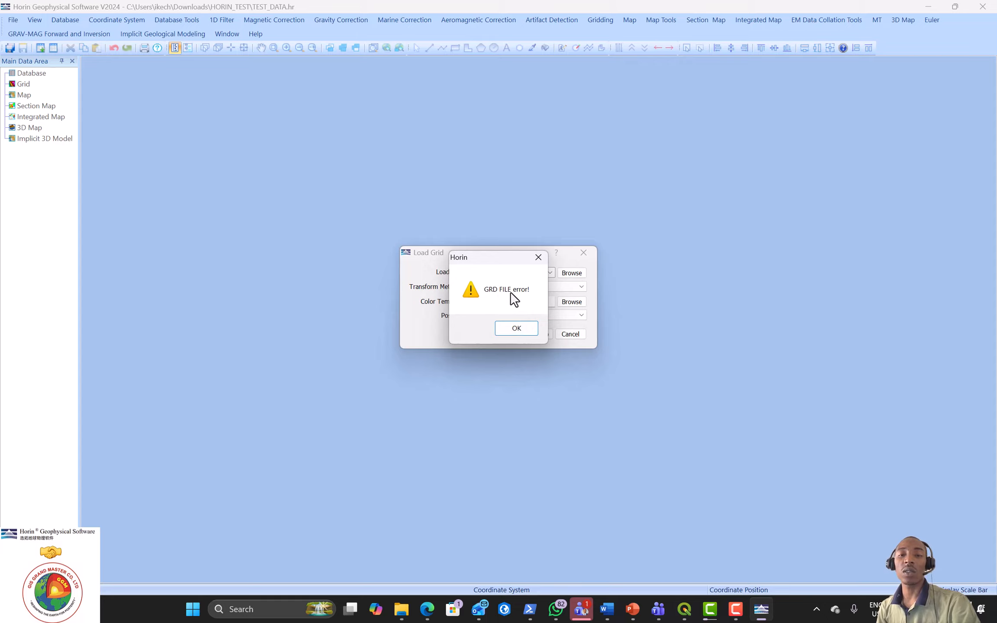
{"action": "left_click", "coordinate": [520, 331]}
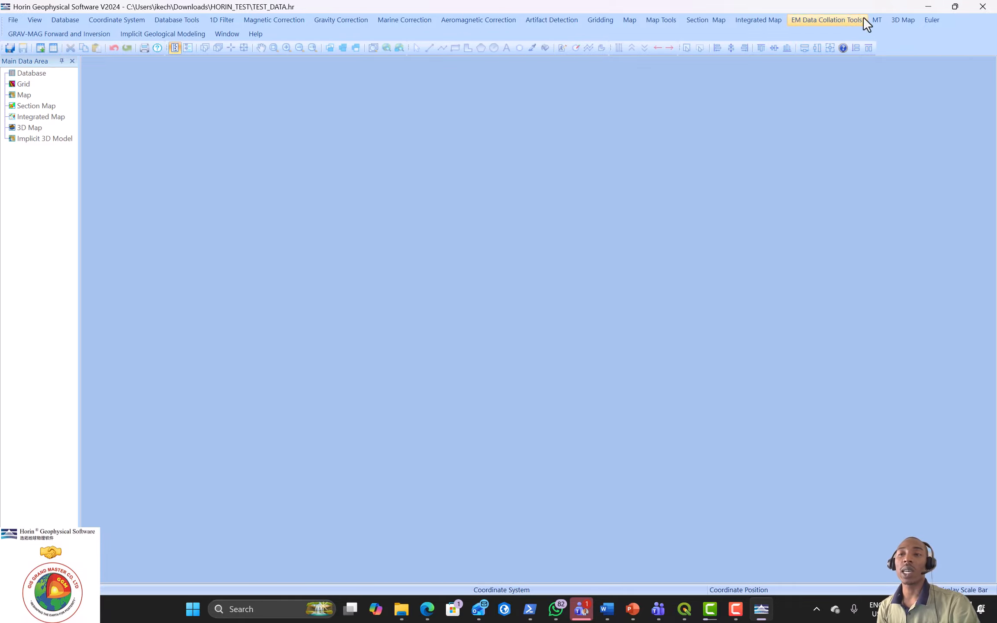
Step: Minimize Horin Geophysical Software to show the desktop
{"action": "left_click", "coordinate": [928, 6]}
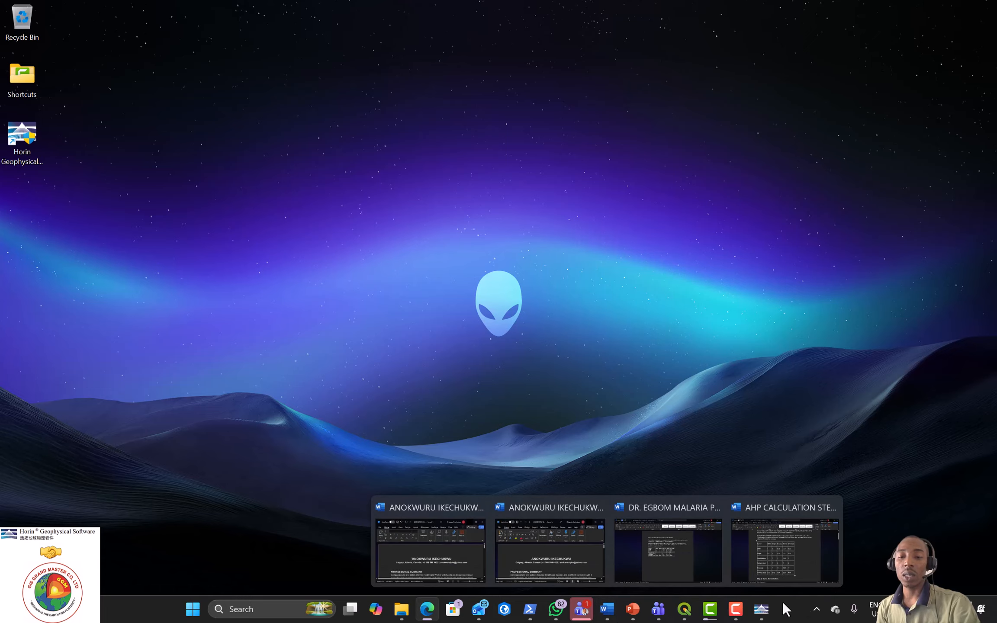
Step: Maximize the browser, view the GRD_Loader plugin page and its address, then minimize the browser
{"action": "left_click", "coordinate": [679, 612]}
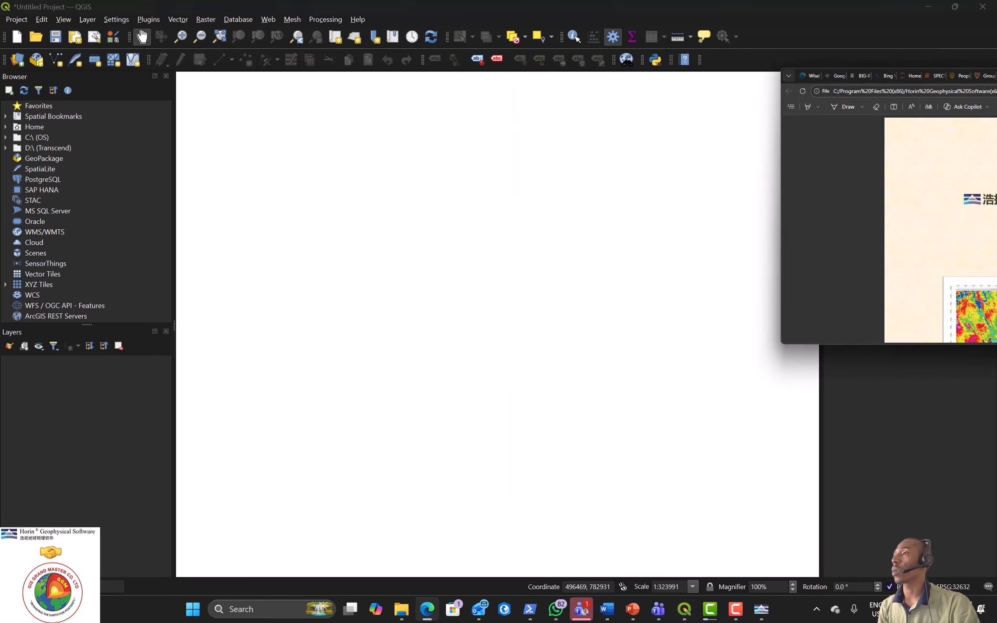
{"action": "left_click_drag", "start_coordinate": [996, 82], "coordinate": [779, 3]}
{"action": "left_click", "coordinate": [784, 12]}
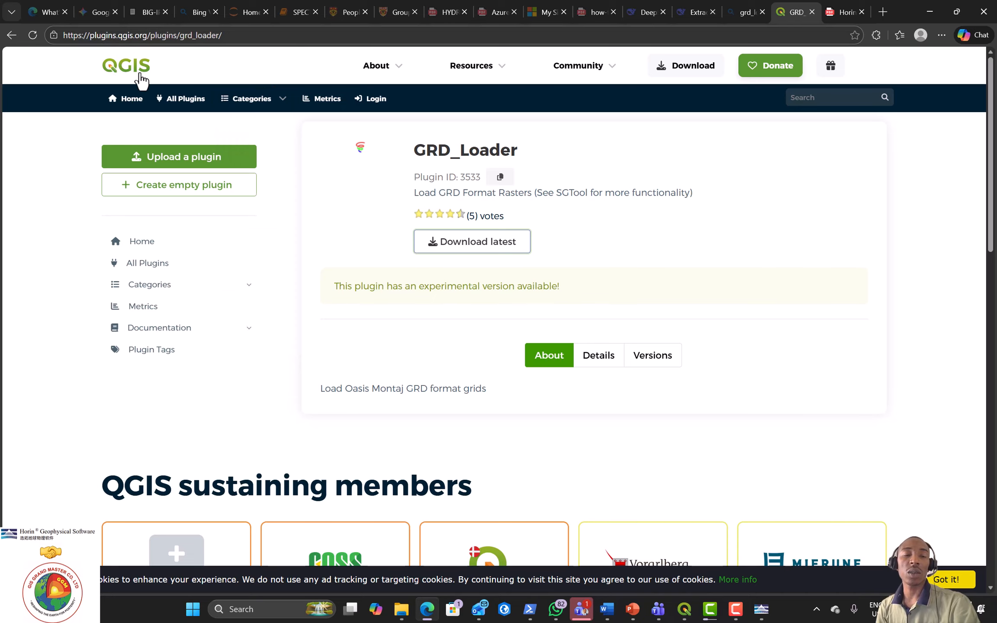
{"action": "left_click", "coordinate": [221, 36]}
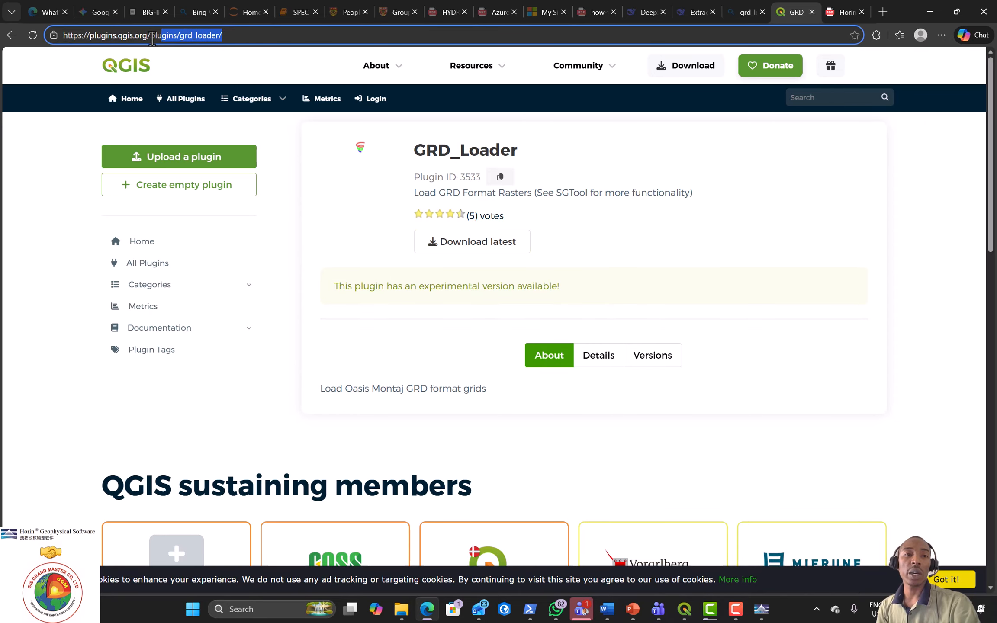
{"action": "left_click", "coordinate": [225, 35]}
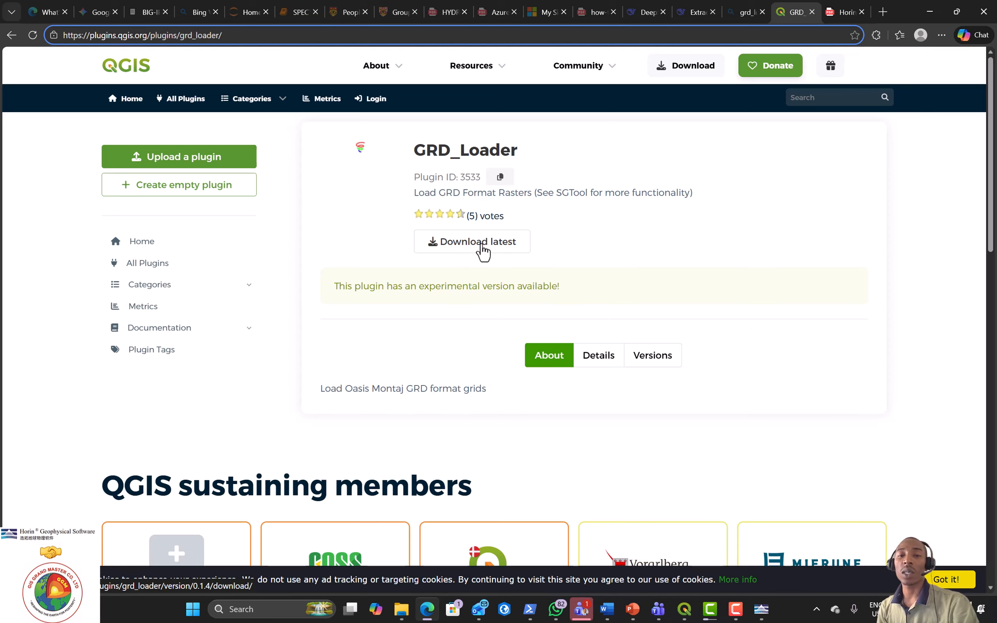
{"action": "left_click", "coordinate": [934, 10]}
Step: Find the grd_loader-0.1.4 ZIP in the Downloads folder, then switch back to QGIS
{"action": "left_click", "coordinate": [932, 9]}
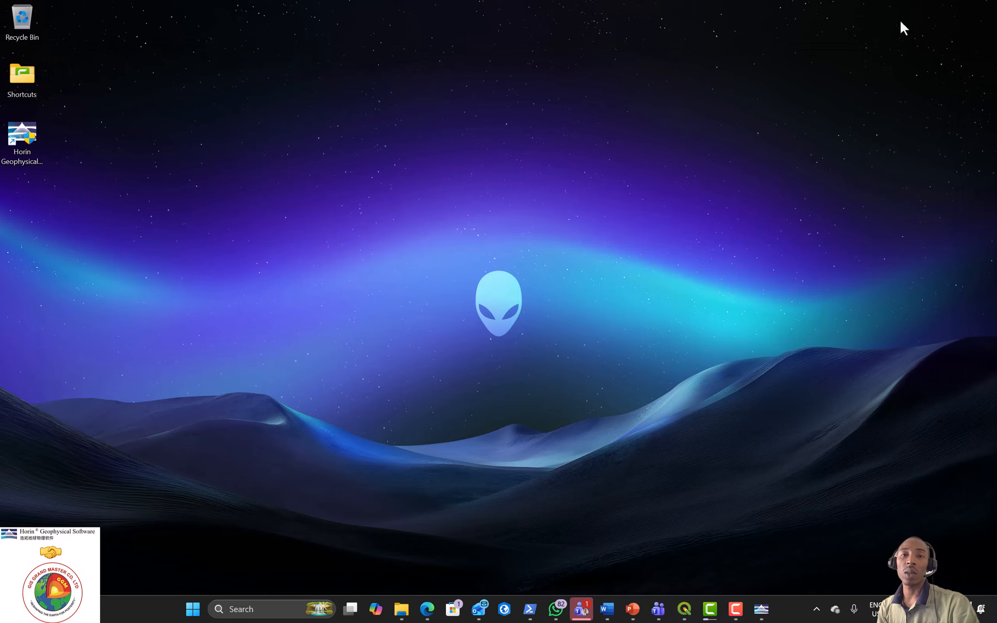
{"action": "mouse_move", "coordinate": [401, 608]}
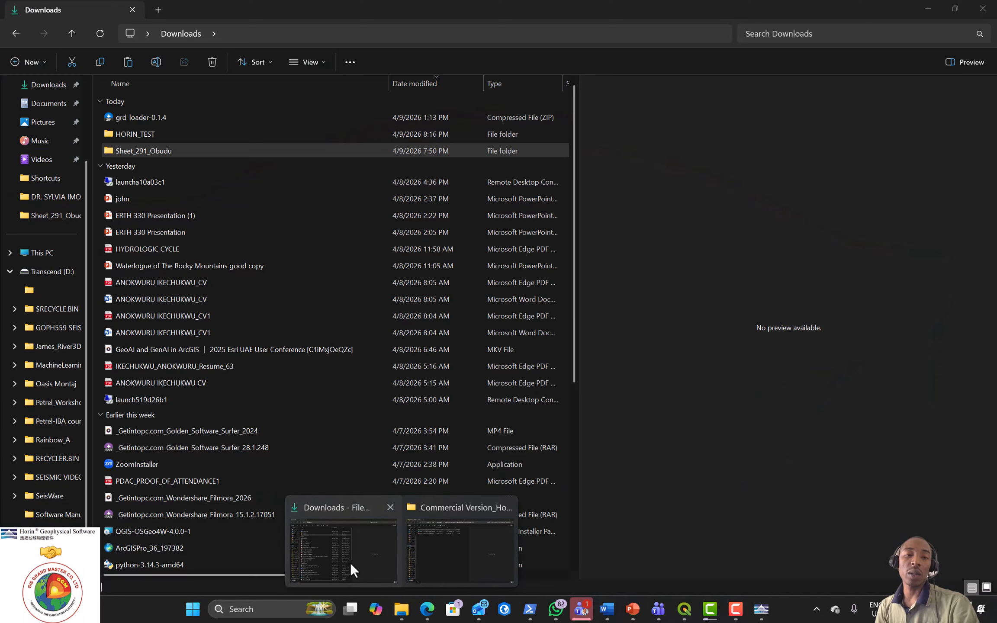
{"action": "left_click", "coordinate": [349, 563]}
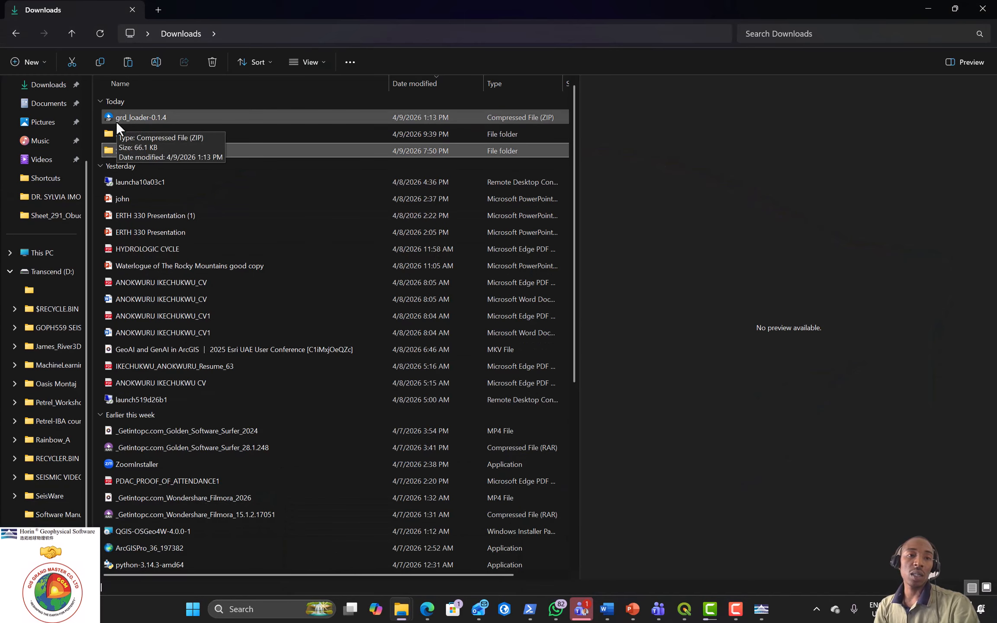
{"action": "left_click", "coordinate": [149, 118]}
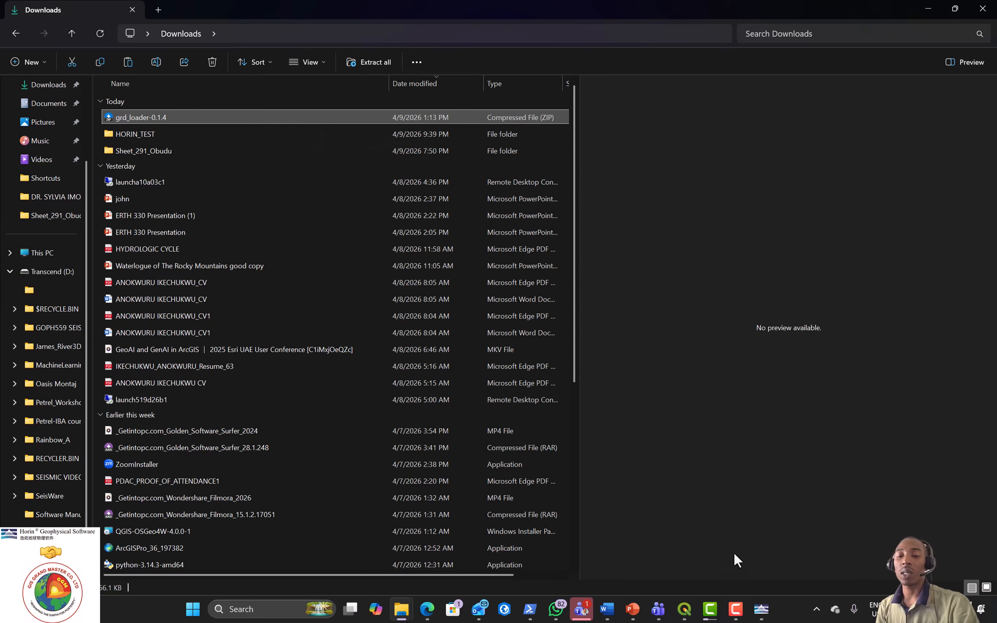
{"action": "left_click", "coordinate": [687, 612]}
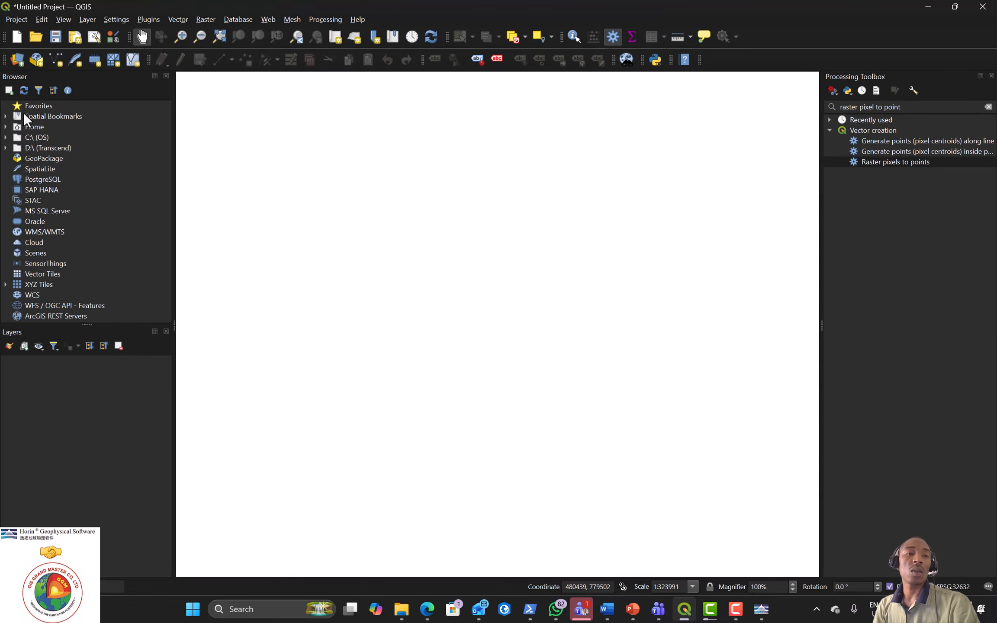
Step: Install a plugin from ZIP using Downloads\grd_loader-0.1.4.zip, reaching the security warning
{"action": "left_click", "coordinate": [148, 20]}
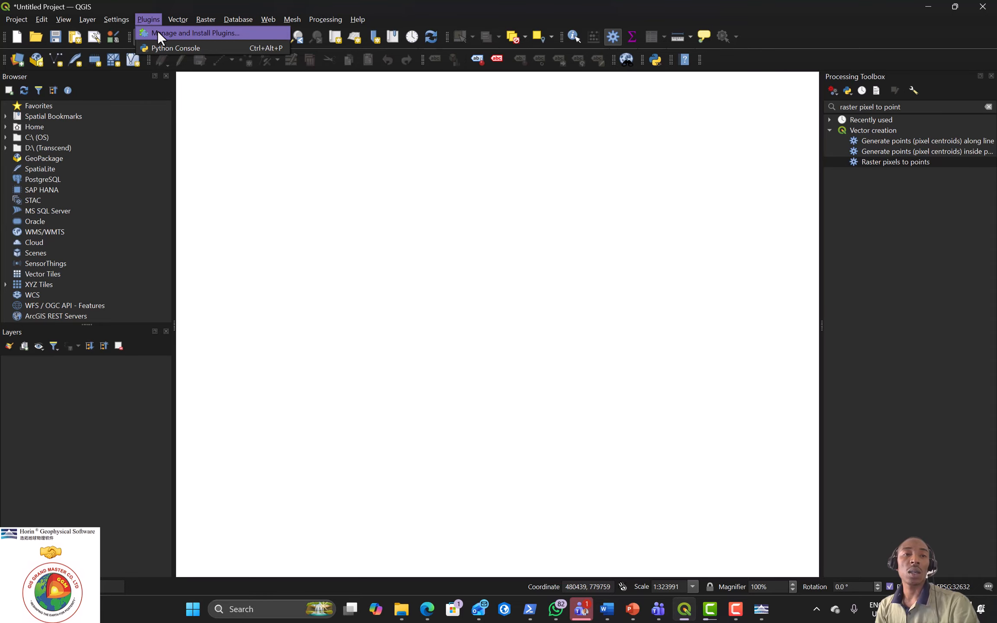
{"action": "left_click", "coordinate": [158, 33]}
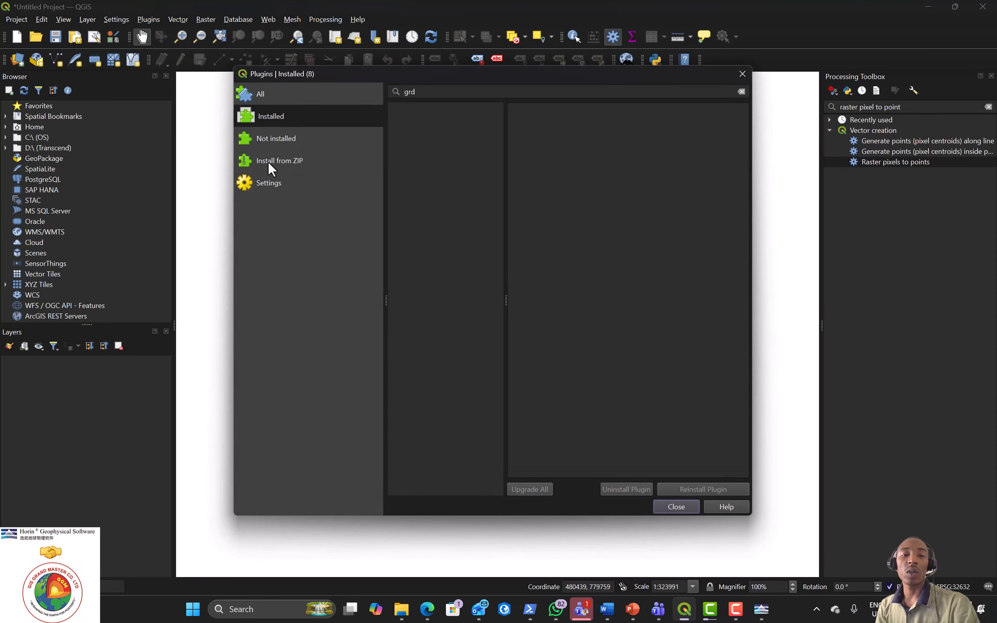
{"action": "left_click", "coordinate": [284, 168]}
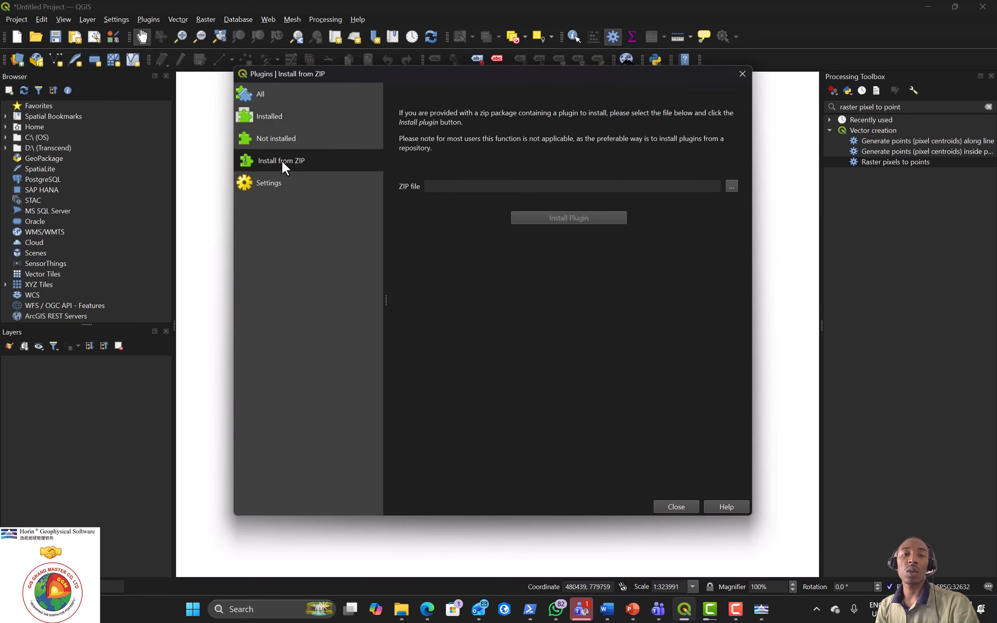
{"action": "left_click", "coordinate": [731, 185]}
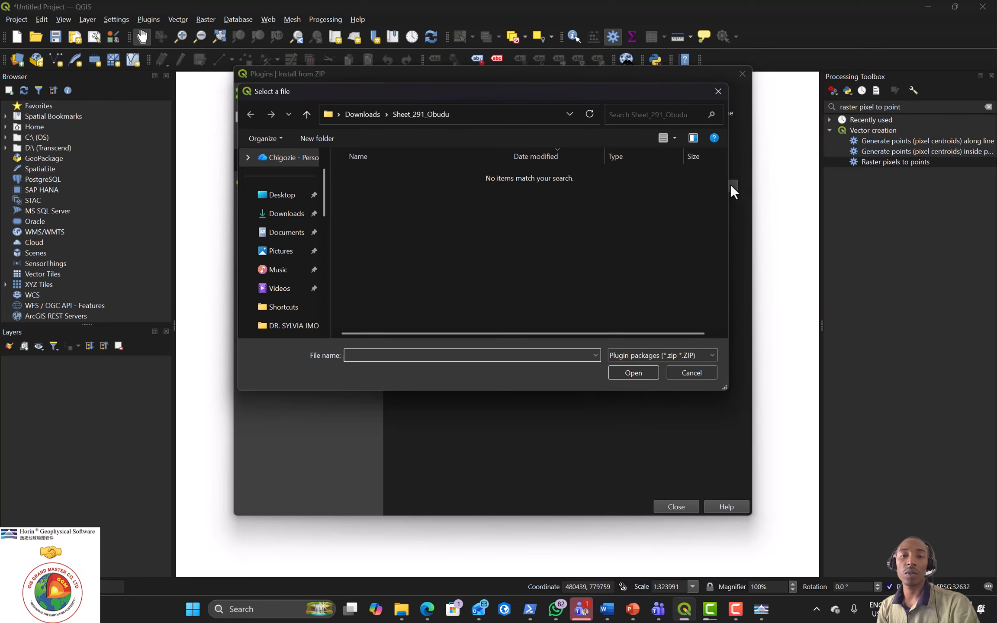
{"action": "left_click", "coordinate": [284, 214]}
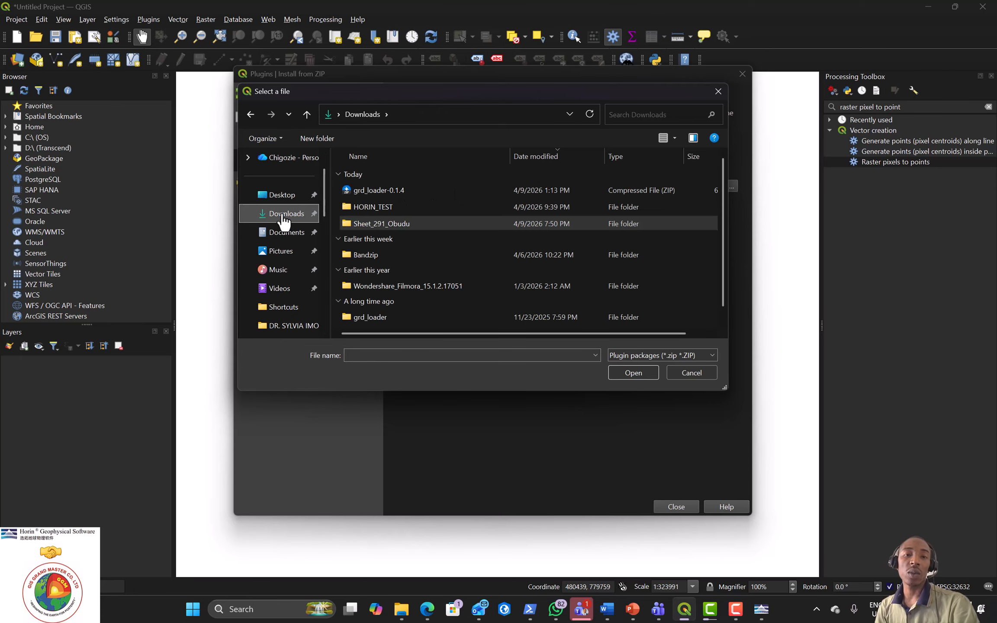
{"action": "left_click", "coordinate": [371, 190]}
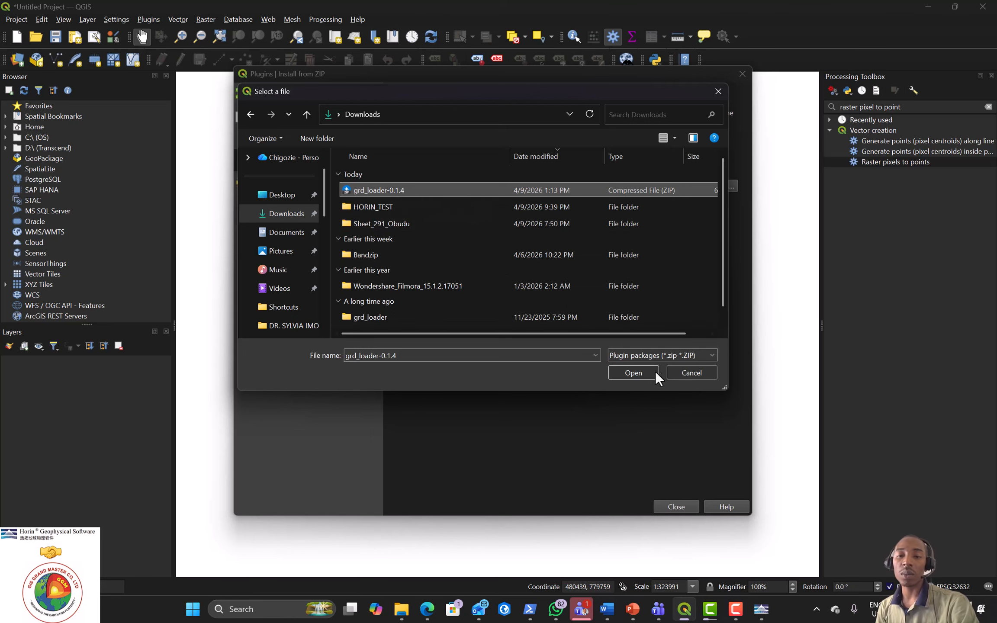
{"action": "left_click", "coordinate": [633, 372]}
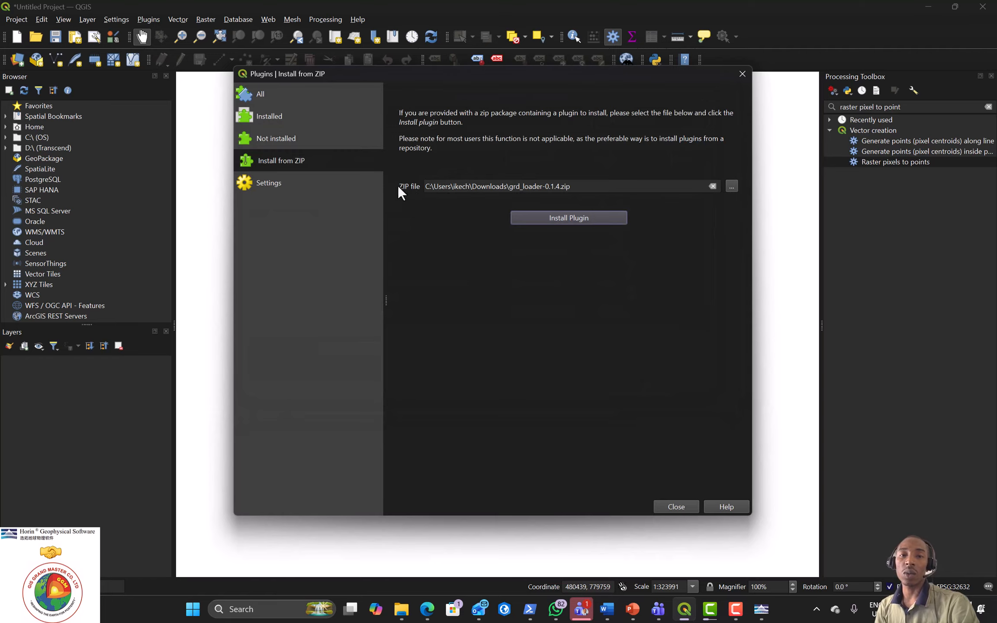
{"action": "left_click", "coordinate": [574, 217]}
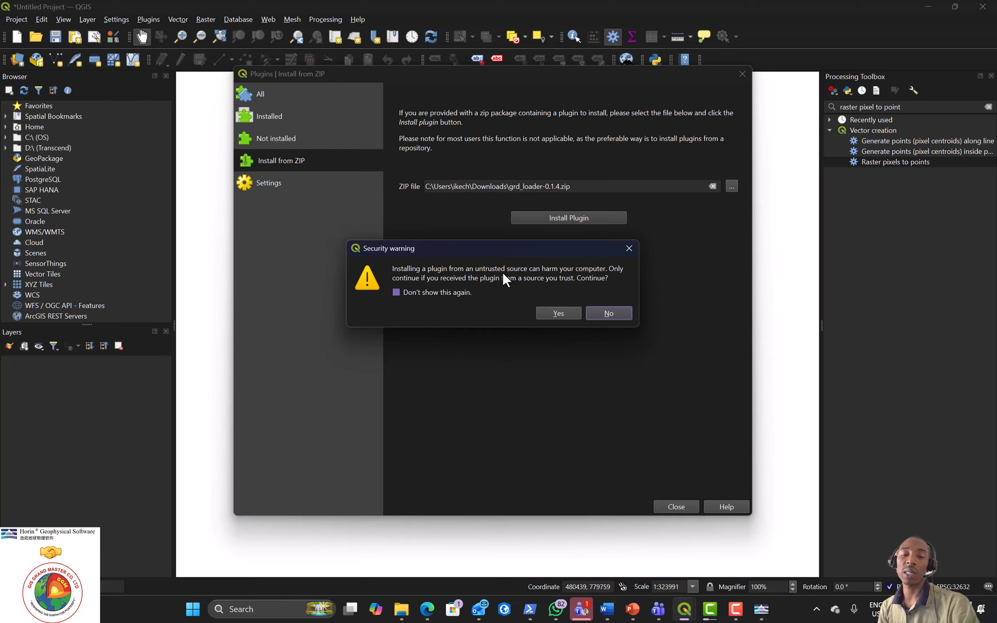
Step: Install the GRD_Loader plugin and confirm it is listed and enabled under Installed plugins
{"action": "left_click", "coordinate": [560, 312]}
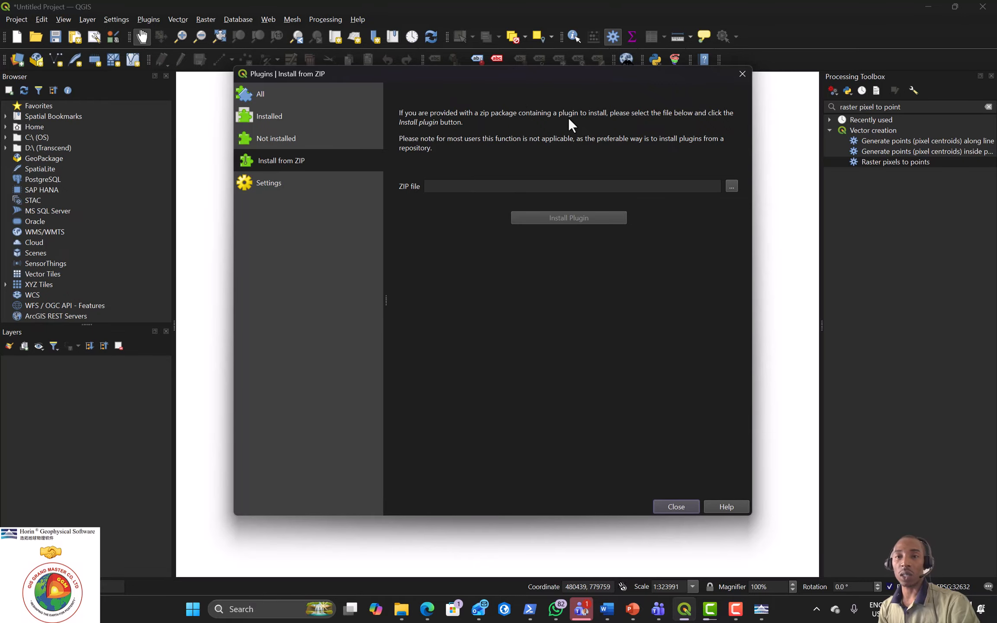
{"action": "left_click", "coordinate": [742, 76]}
{"action": "left_click", "coordinate": [148, 20]}
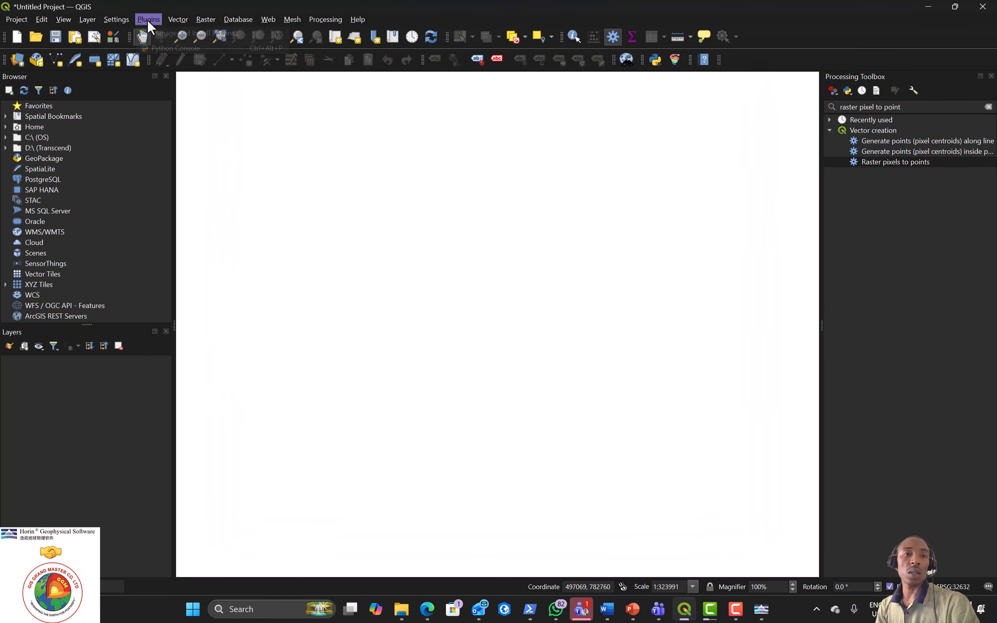
{"action": "left_click", "coordinate": [155, 33]}
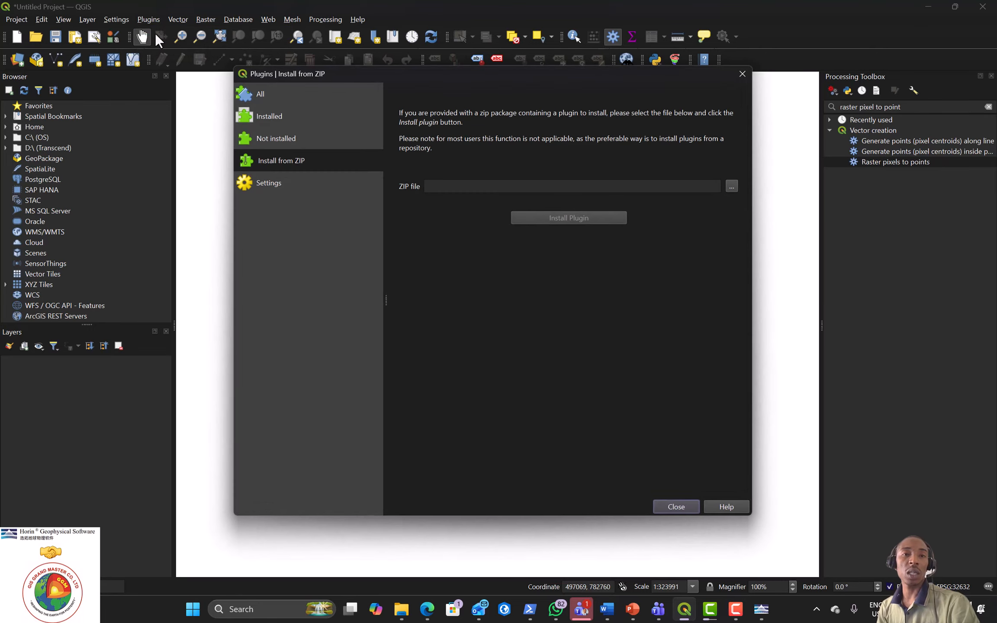
{"action": "left_click", "coordinate": [262, 114]}
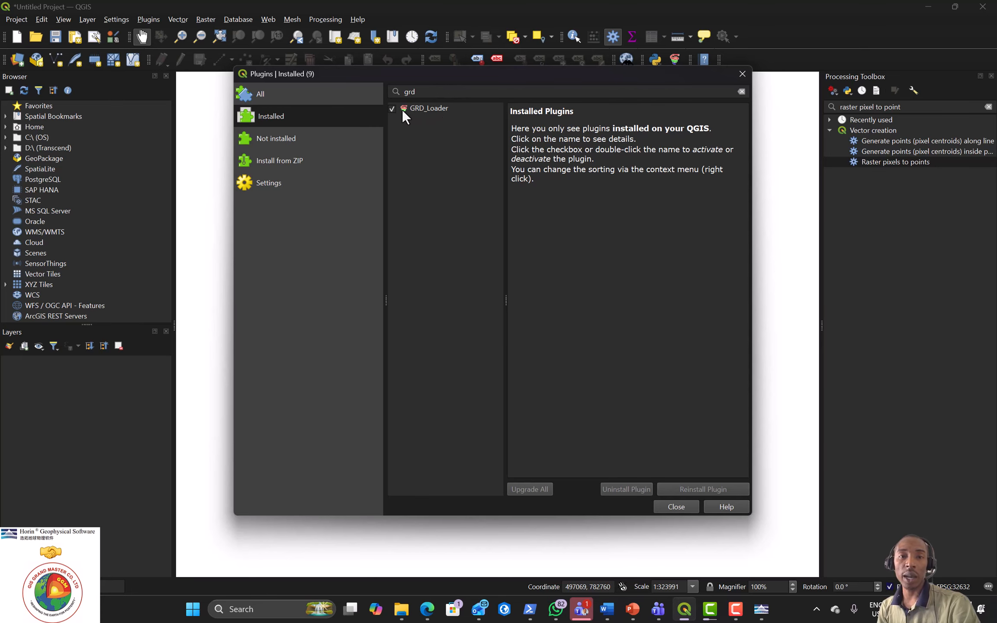
{"action": "left_click_drag", "start_coordinate": [477, 77], "coordinate": [479, 110]}
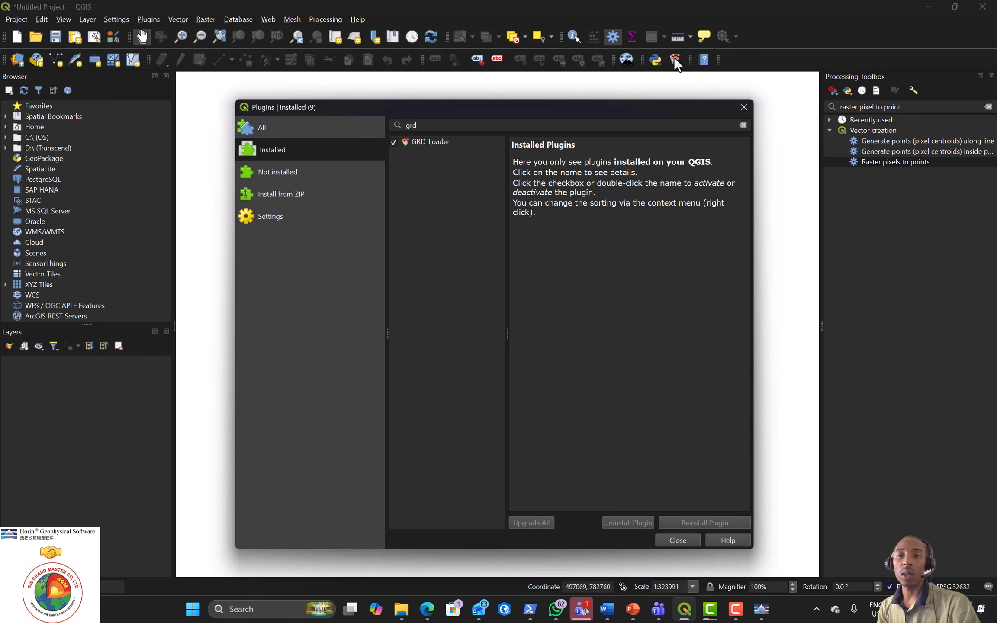
{"action": "left_click", "coordinate": [744, 108]}
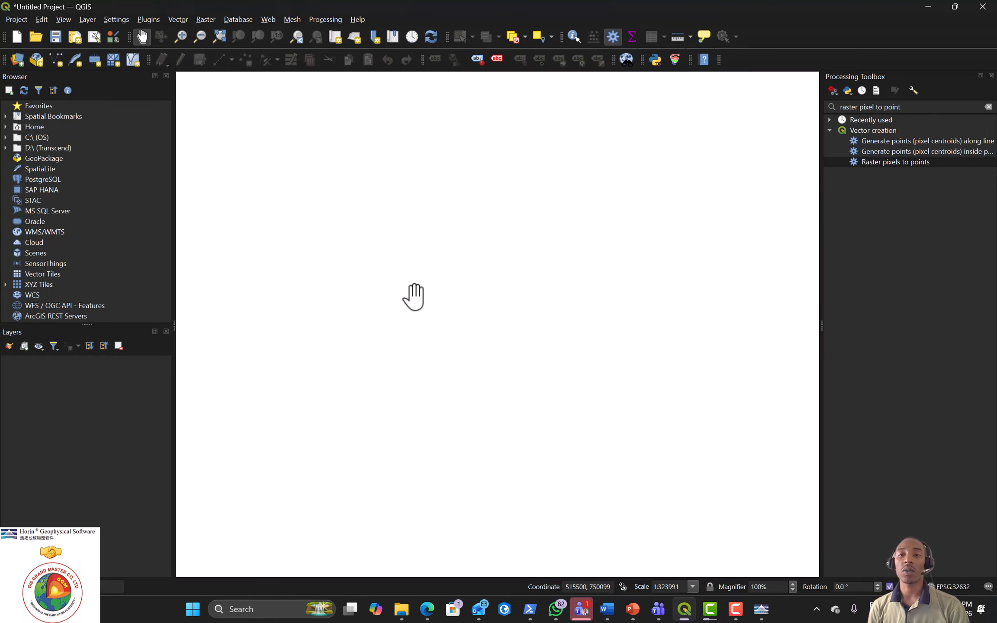
Step: Choose Downloads/Sheet_291_Obudu/Sheet_291_Obudu_TMI.grd as the grid in the GRD_Loader dialog
{"action": "left_click", "coordinate": [675, 60]}
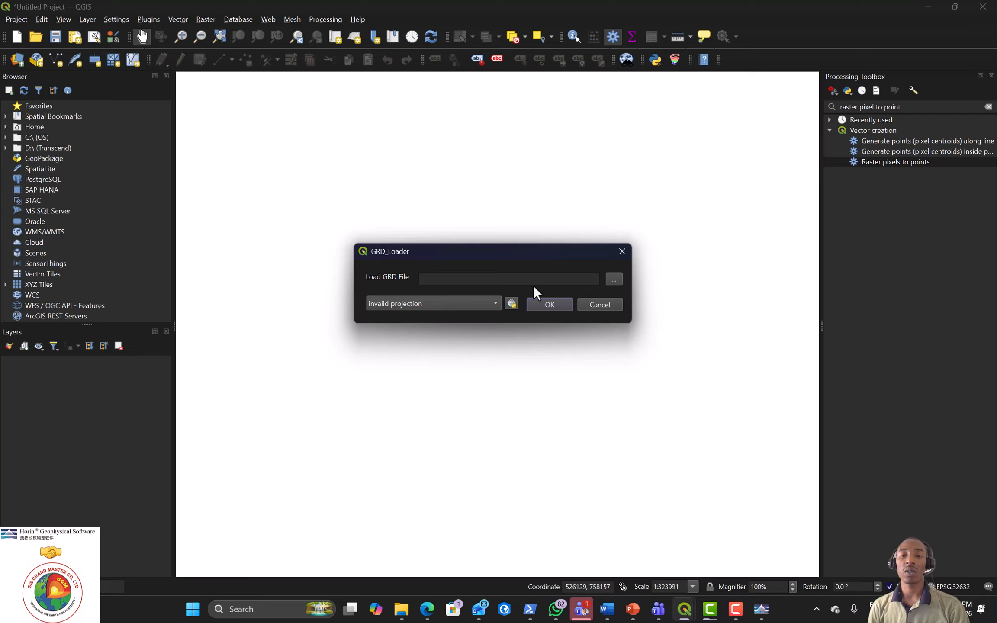
{"action": "left_click", "coordinate": [613, 278]}
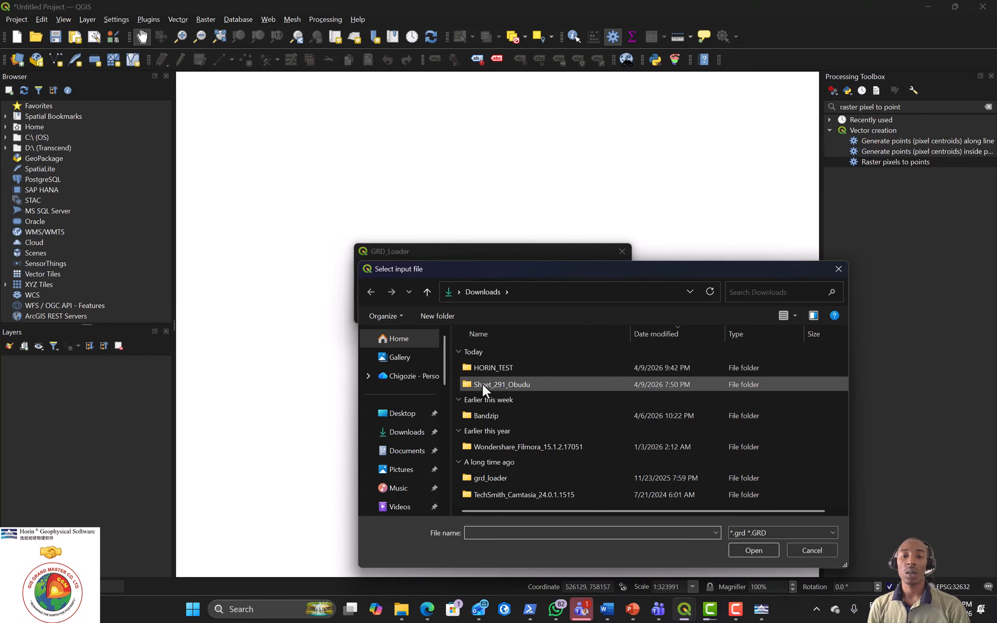
{"action": "left_click", "coordinate": [524, 384]}
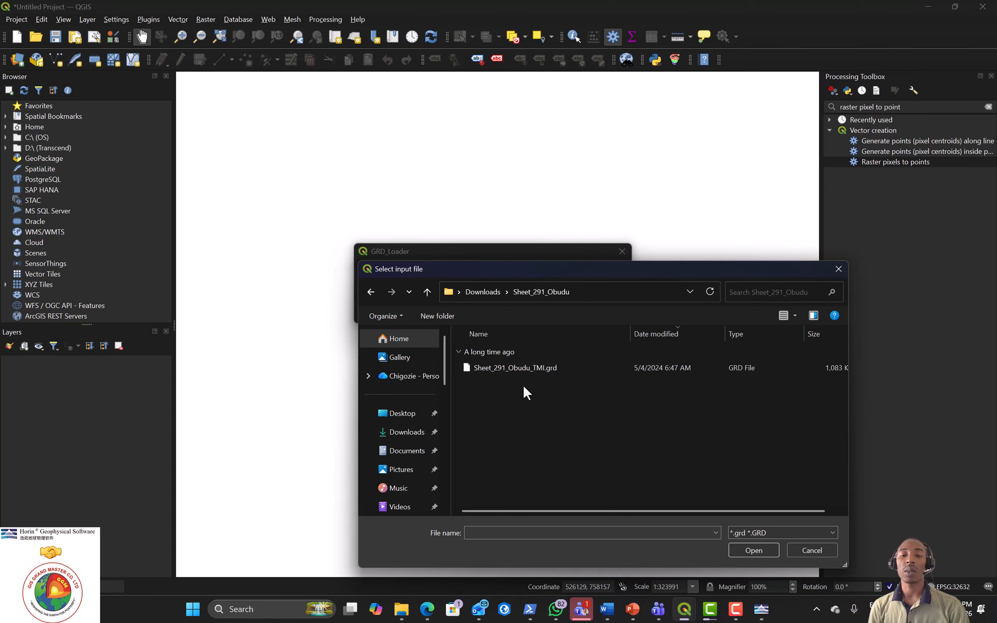
{"action": "left_click_drag", "start_coordinate": [524, 274], "coordinate": [492, 180]}
{"action": "left_click", "coordinate": [489, 273]}
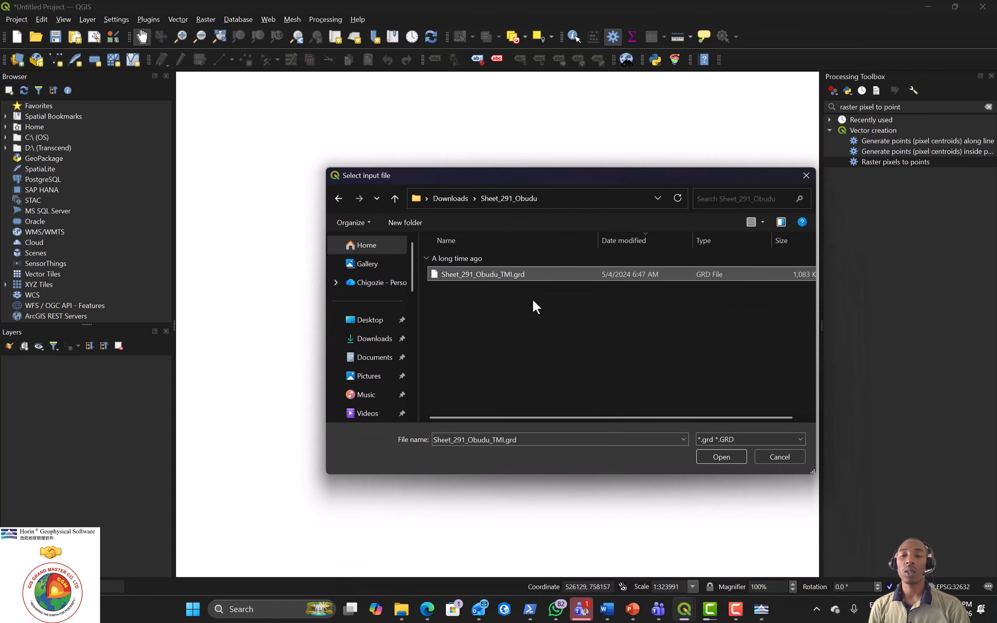
{"action": "left_click", "coordinate": [723, 456]}
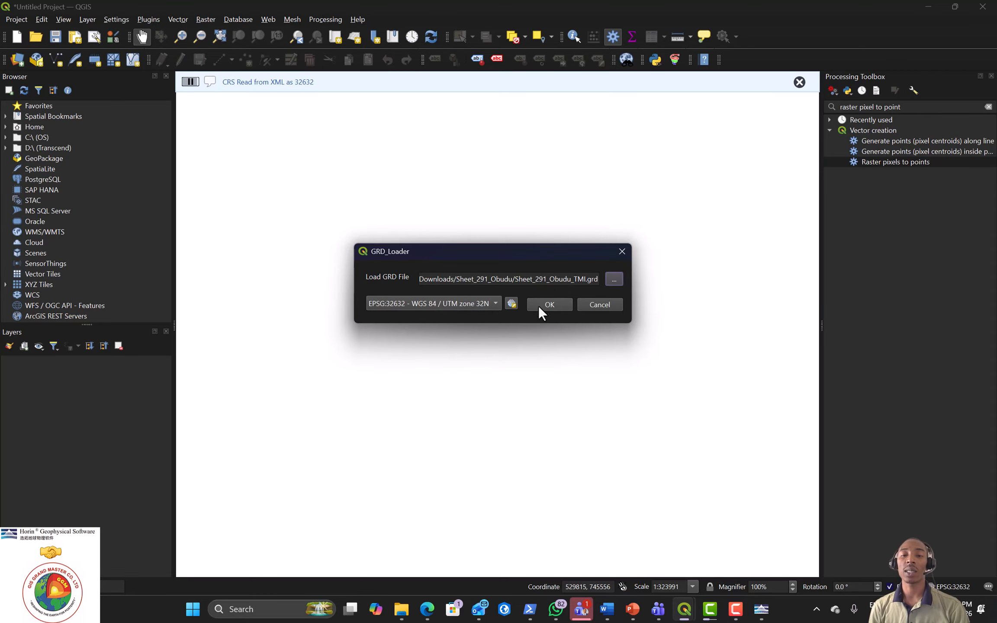
Step: Add Sheet_291_Obudu_TMI to the map as a greyscale raster (-452.18042 to 383.903564)
{"action": "left_click", "coordinate": [550, 305]}
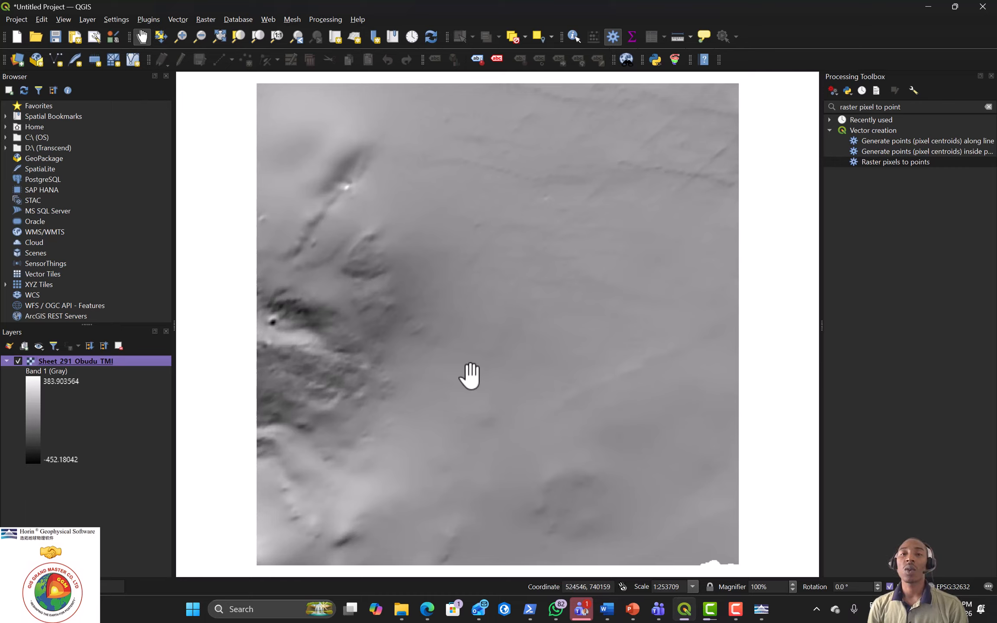
{"action": "left_click", "coordinate": [332, 20]}
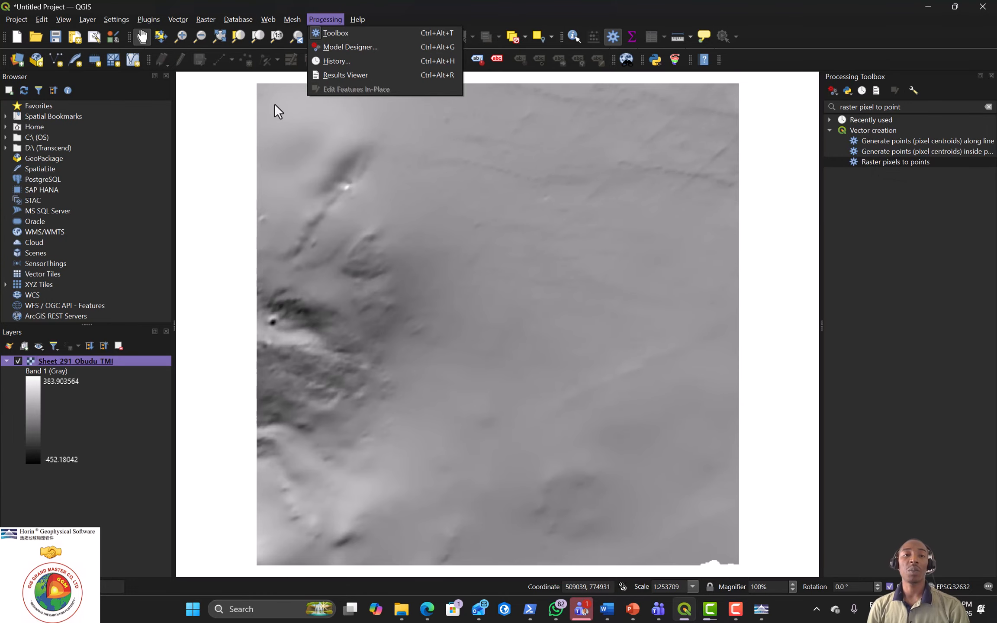
Step: Run Raster pixels to points on Sheet_291_Obudu_TMI, naming the value field TMI_nT
{"action": "double_click", "coordinate": [885, 161]}
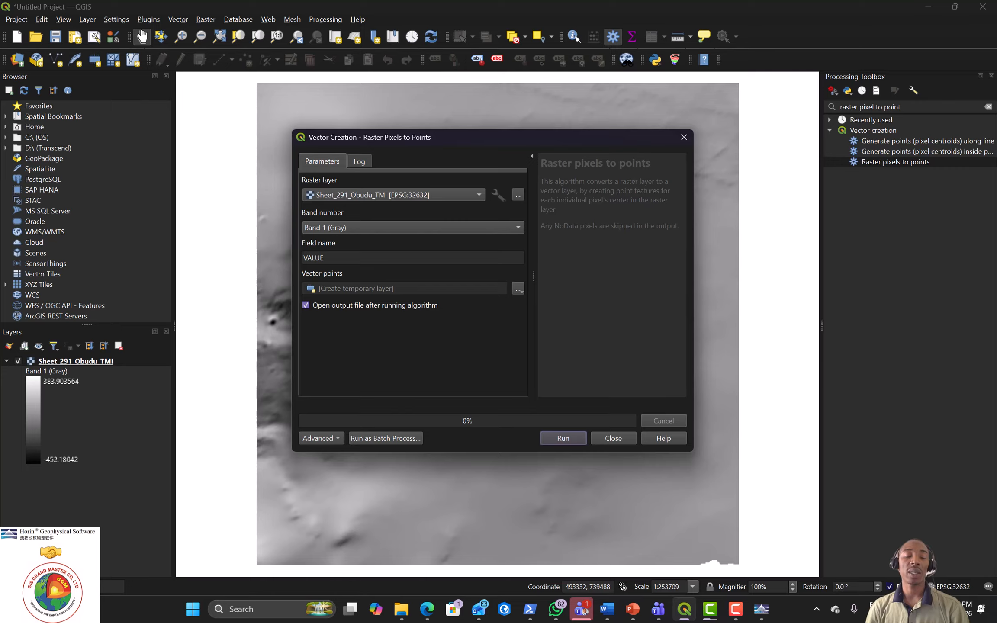
{"action": "left_click", "coordinate": [479, 196]}
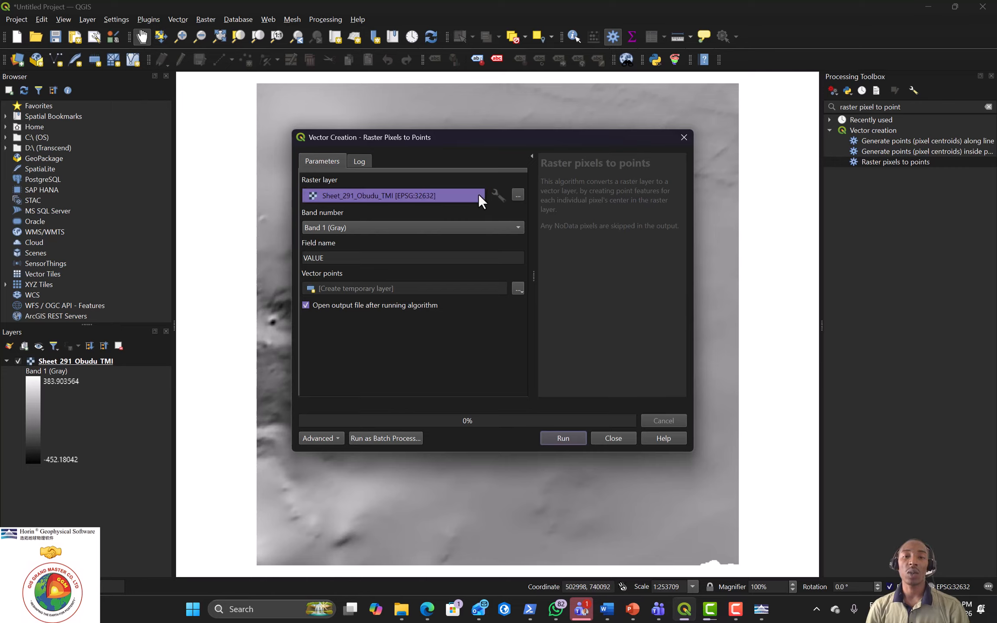
{"action": "left_click", "coordinate": [478, 194]}
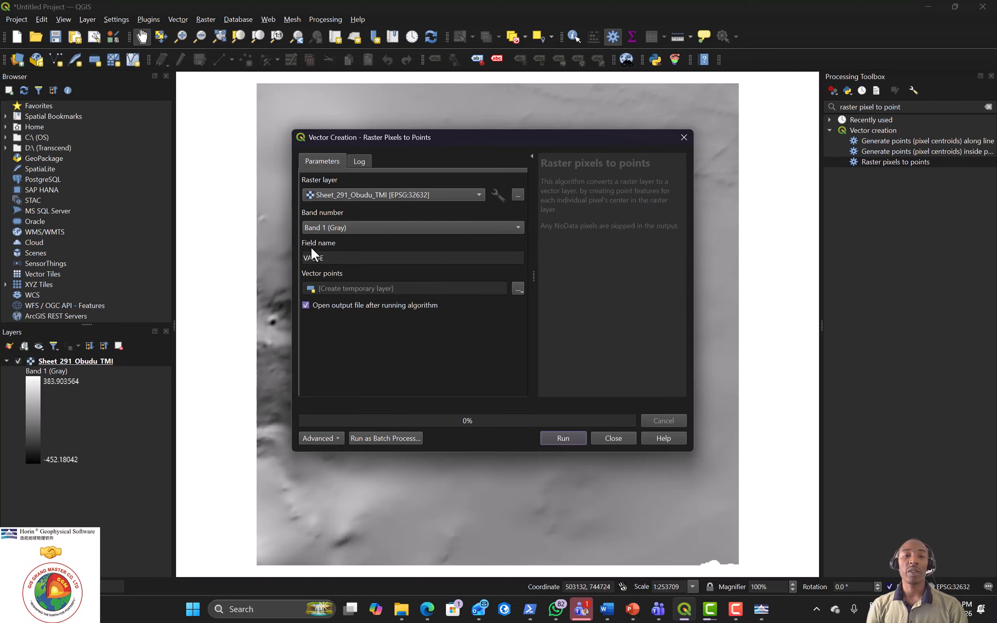
{"action": "double_click", "coordinate": [332, 258]}
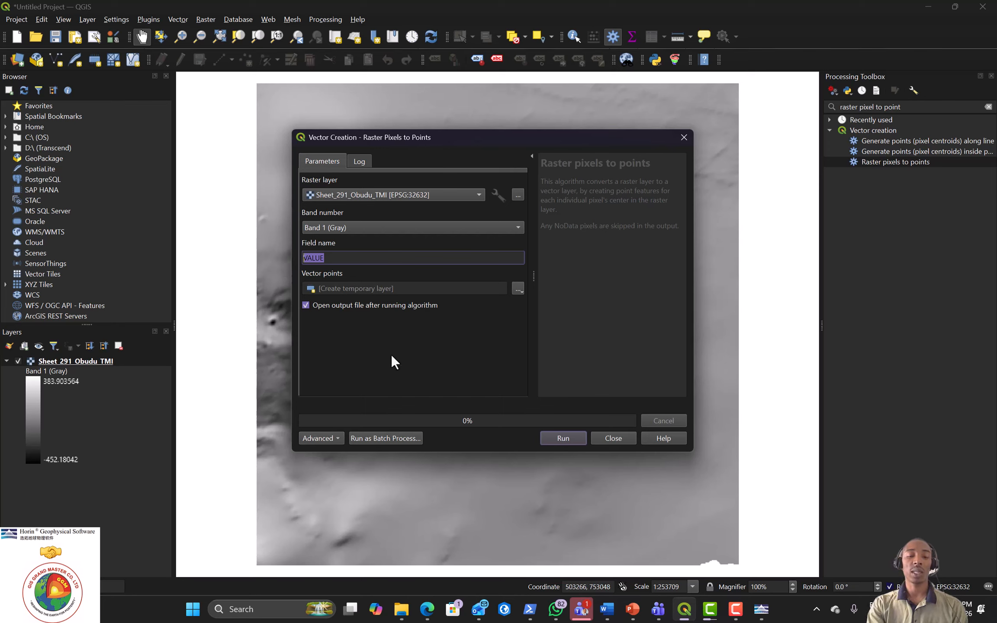
{"action": "type", "text": "TMI"}
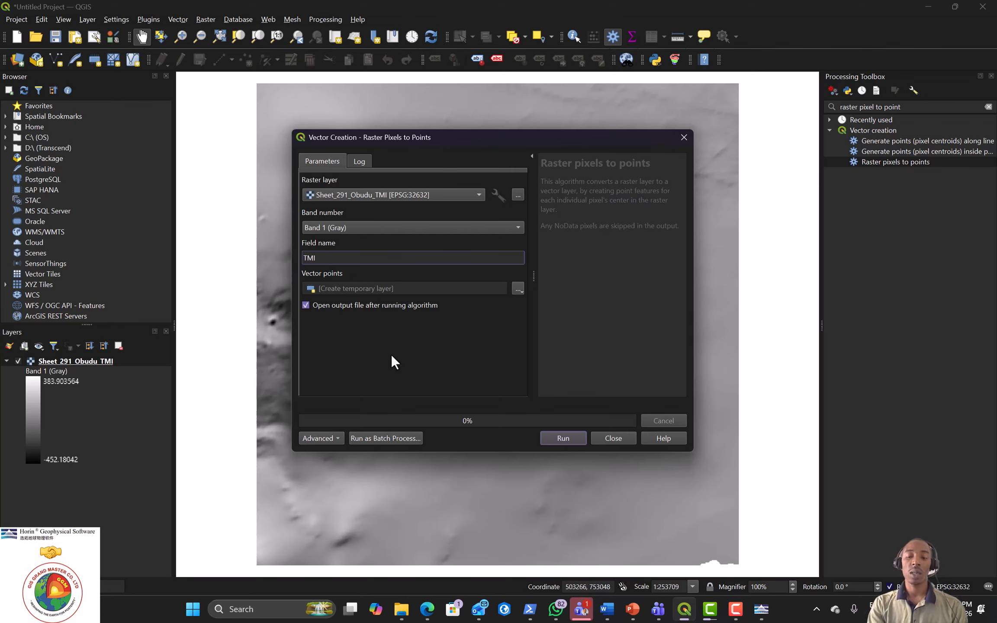
{"action": "type", "text": "_nT"}
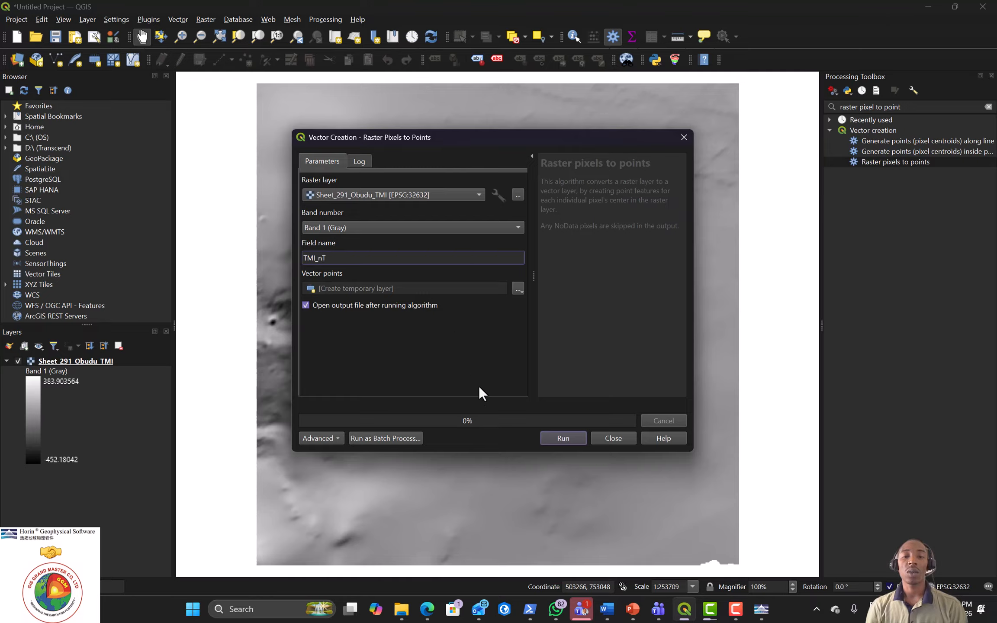
{"action": "left_click", "coordinate": [563, 438]}
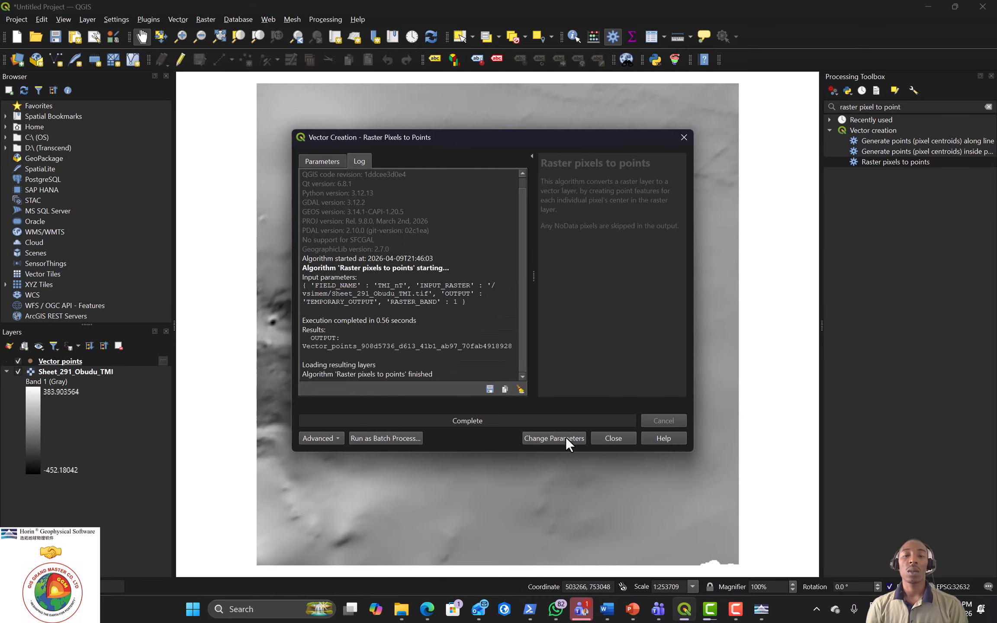
{"action": "left_click", "coordinate": [683, 138]}
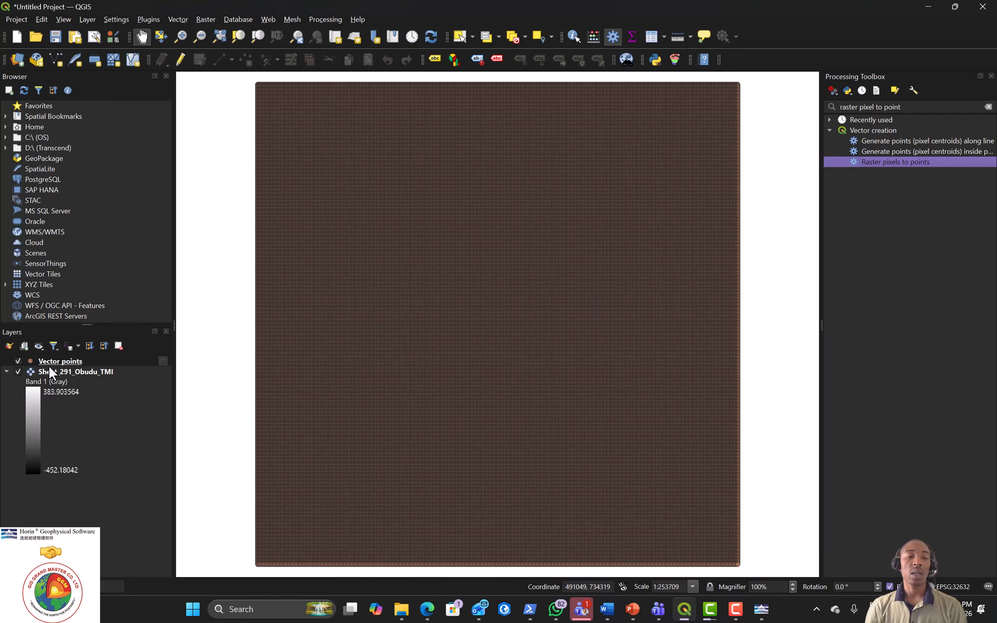
Step: Enlarge the Layers panel, then zoom and pan the map to the points layer's top-left corner
{"action": "left_click_drag", "start_coordinate": [56, 324], "coordinate": [59, 202]}
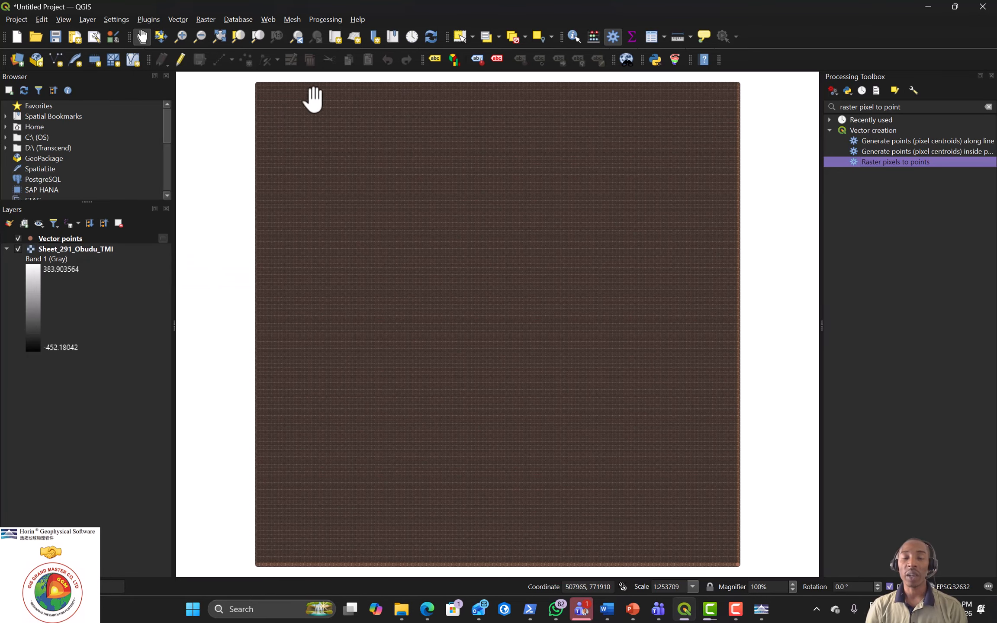
{"action": "scroll", "coordinate": [265, 112], "scroll_direction": "up", "scroll_amount": 2}
{"action": "scroll", "coordinate": [265, 111], "scroll_direction": "up", "scroll_amount": 2}
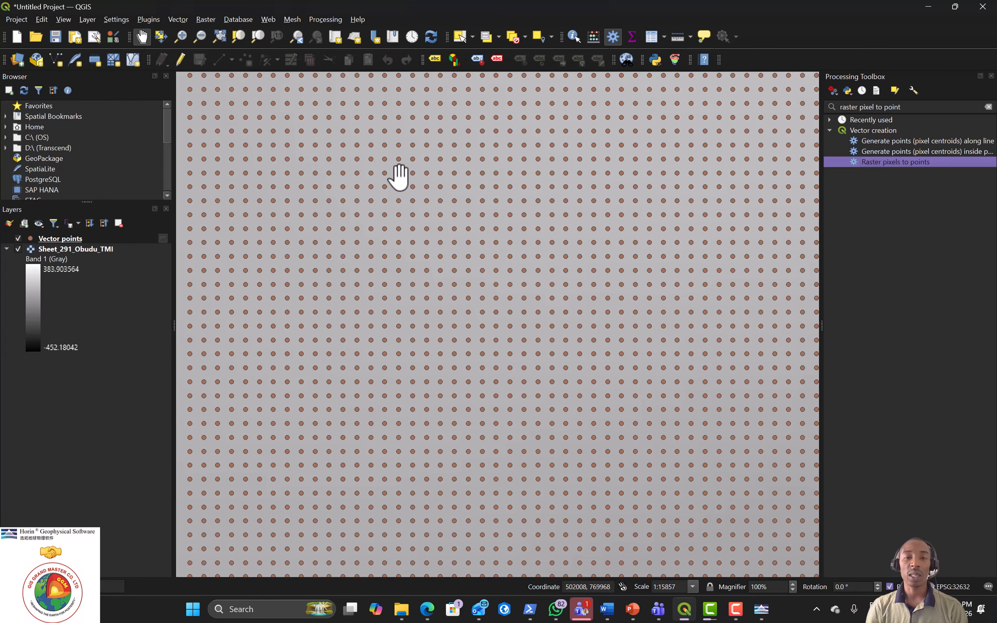
{"action": "left_click_drag", "start_coordinate": [393, 215], "coordinate": [373, 378]}
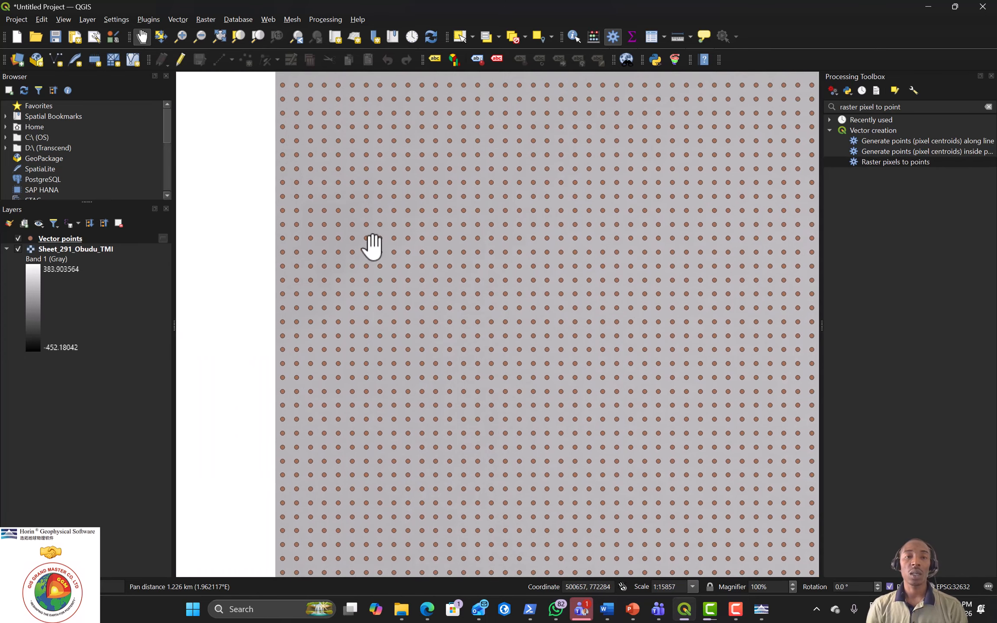
{"action": "left_click_drag", "start_coordinate": [366, 185], "coordinate": [325, 319]}
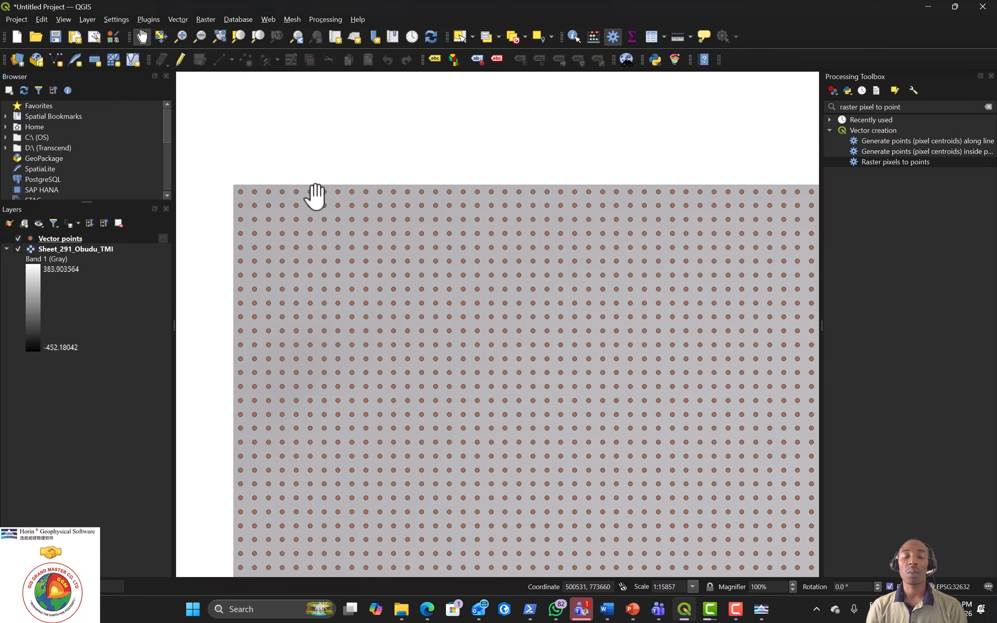
{"action": "left_click_drag", "start_coordinate": [322, 197], "coordinate": [289, 151]}
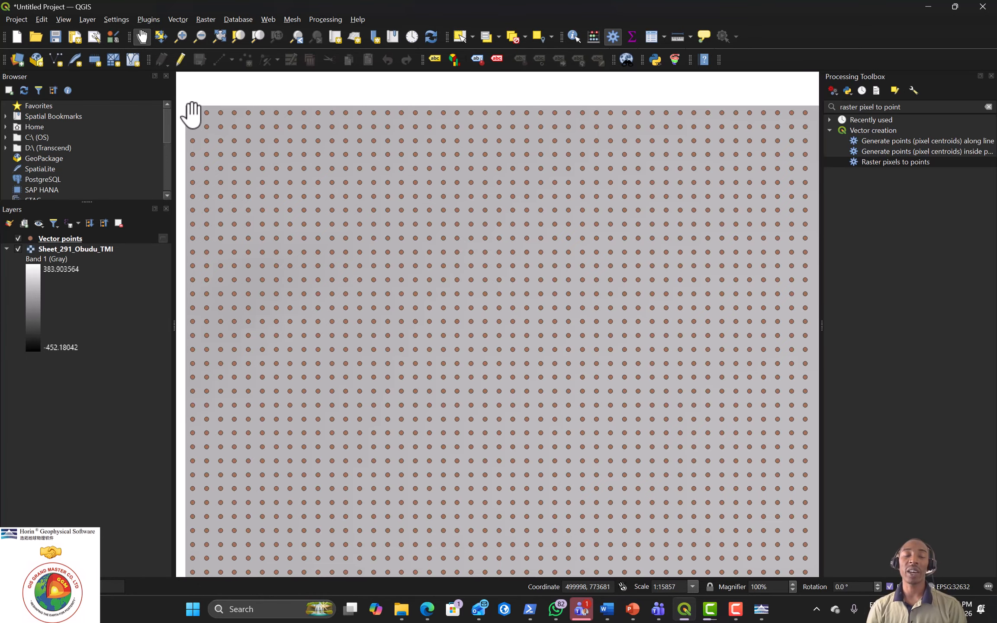
Step: Open the Vector points attribute table and scroll through the TMI_nT values down to the nan rows
{"action": "right_click", "coordinate": [51, 239]}
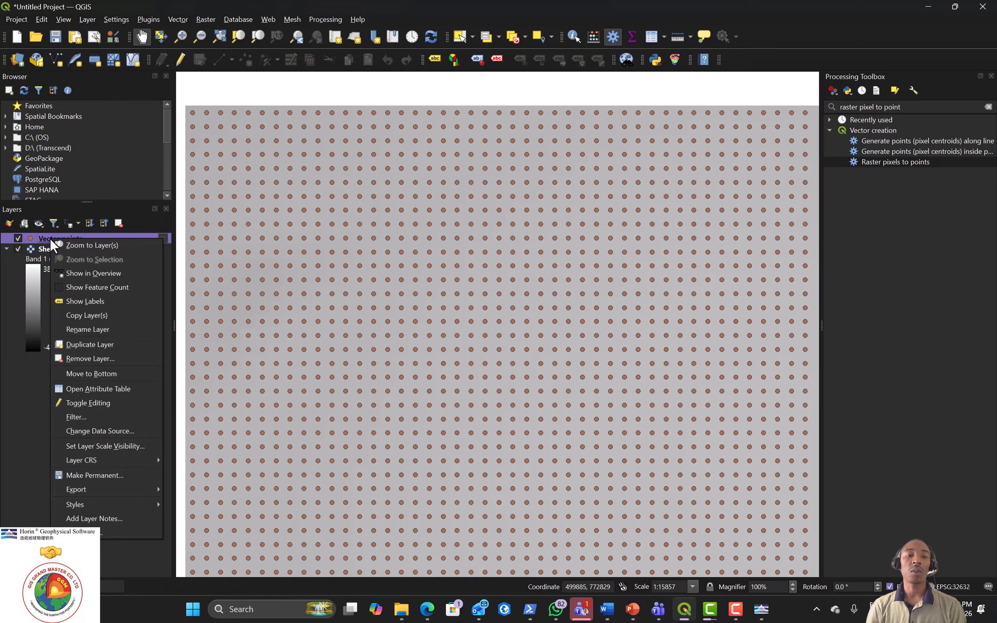
{"action": "right_click", "coordinate": [37, 240]}
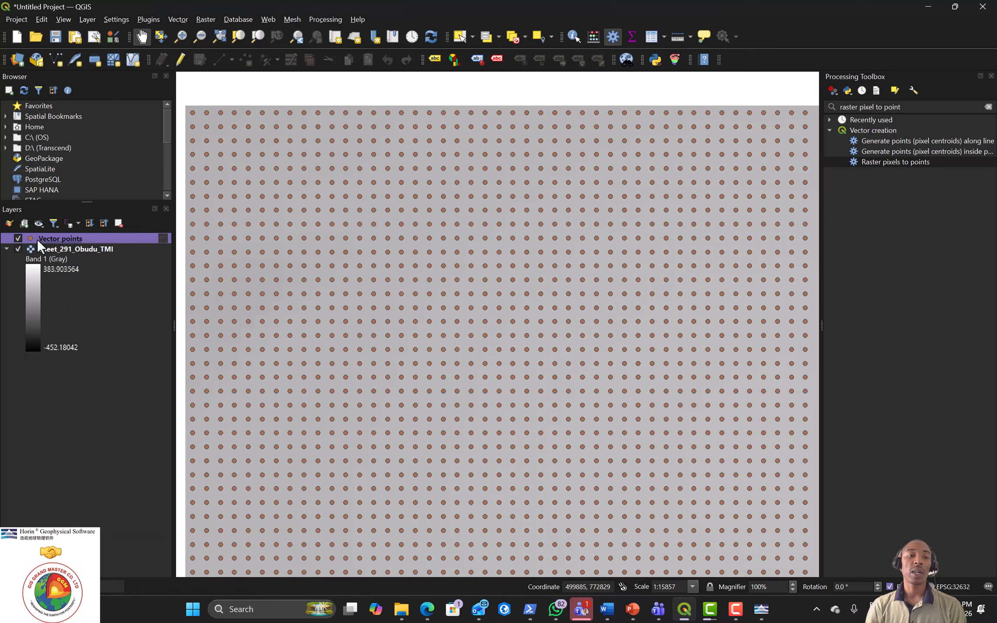
{"action": "right_click", "coordinate": [37, 239]}
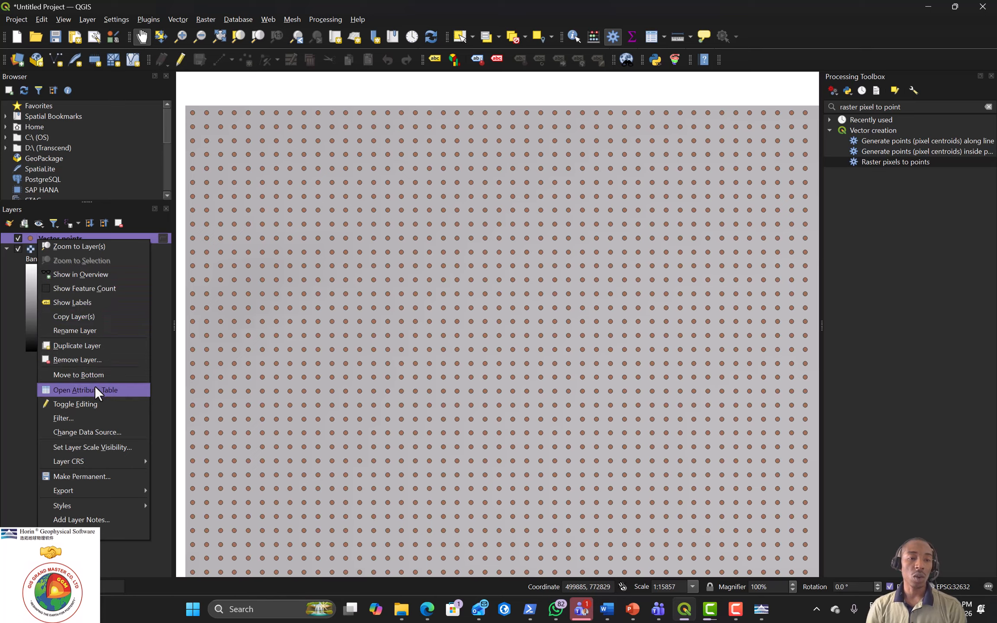
{"action": "left_click", "coordinate": [95, 389]}
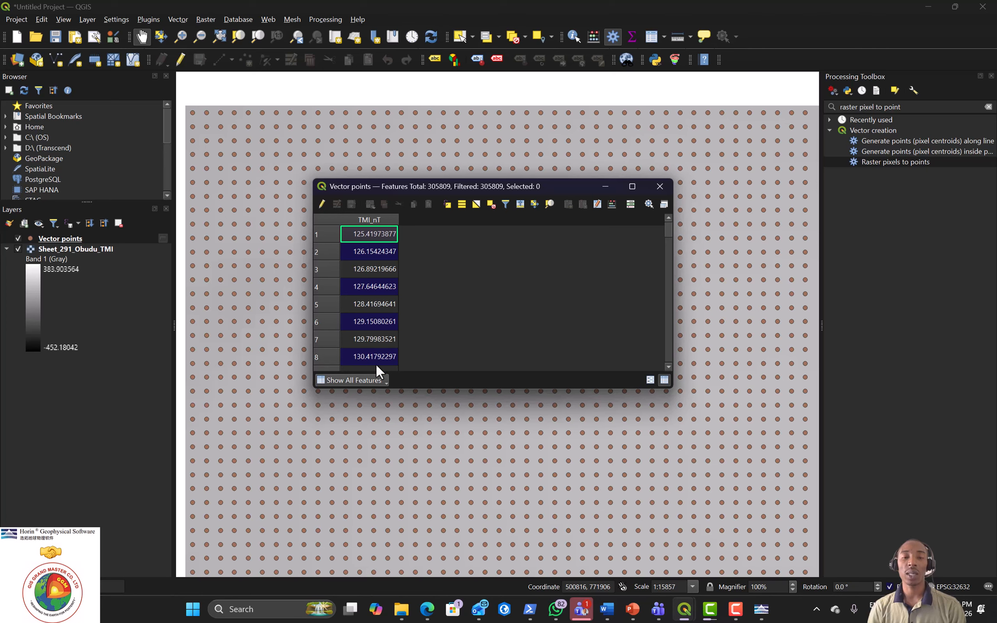
{"action": "scroll", "coordinate": [376, 353], "scroll_direction": "down", "scroll_amount": 7}
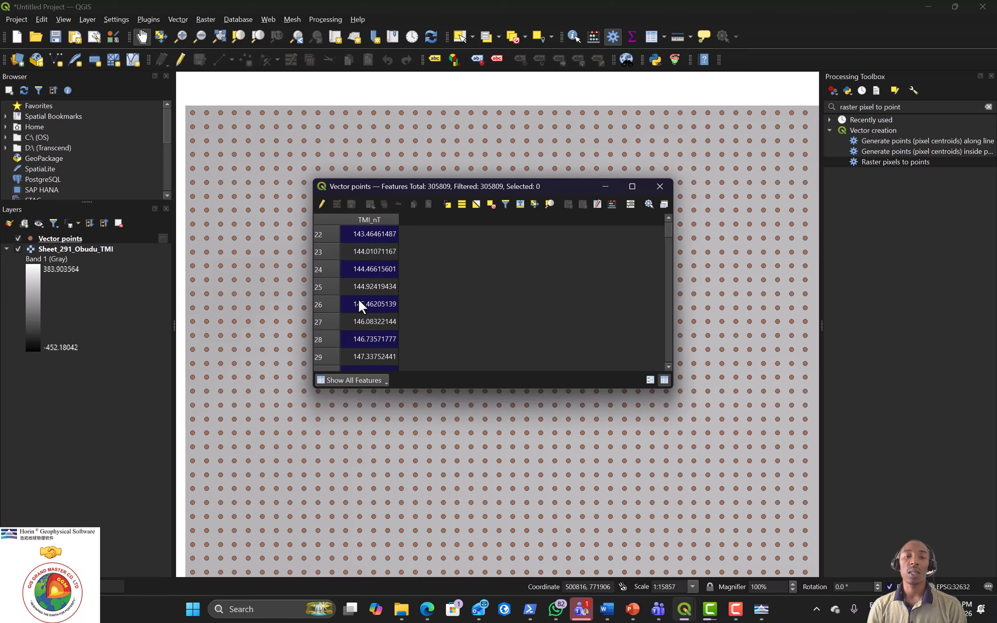
{"action": "scroll", "coordinate": [358, 299], "scroll_direction": "down", "scroll_amount": 2}
{"action": "left_click_drag", "start_coordinate": [670, 229], "coordinate": [675, 359]}
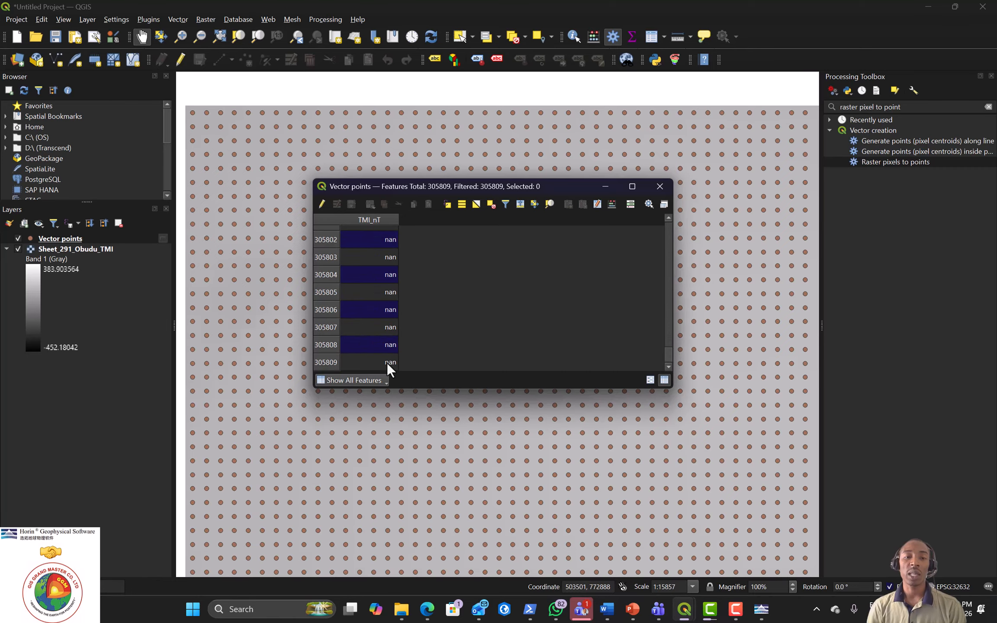
{"action": "scroll", "coordinate": [377, 344], "scroll_direction": "up", "scroll_amount": 15}
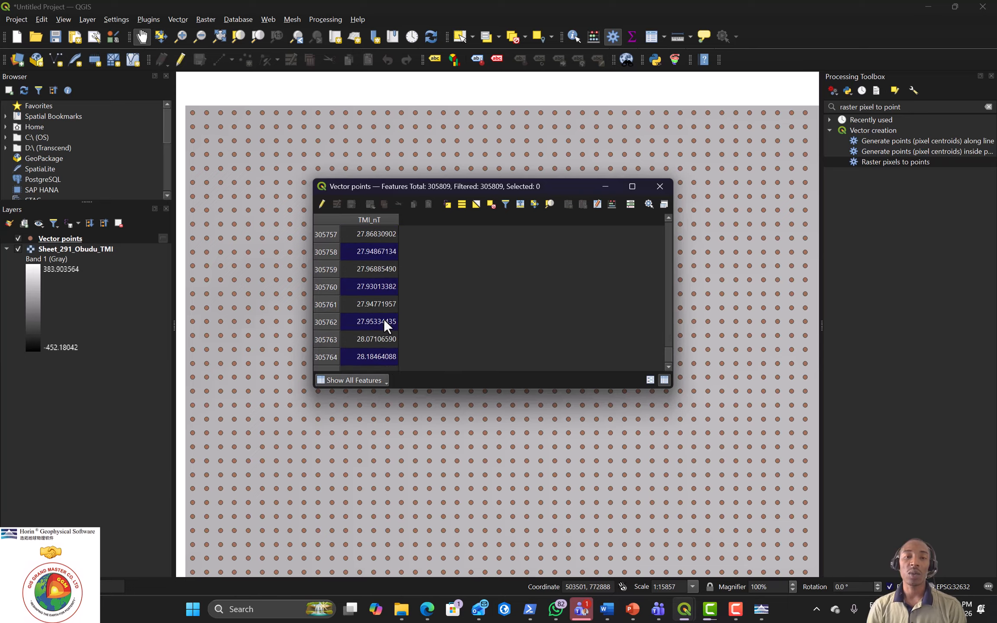
{"action": "scroll", "coordinate": [384, 322], "scroll_direction": "down", "scroll_amount": 2}
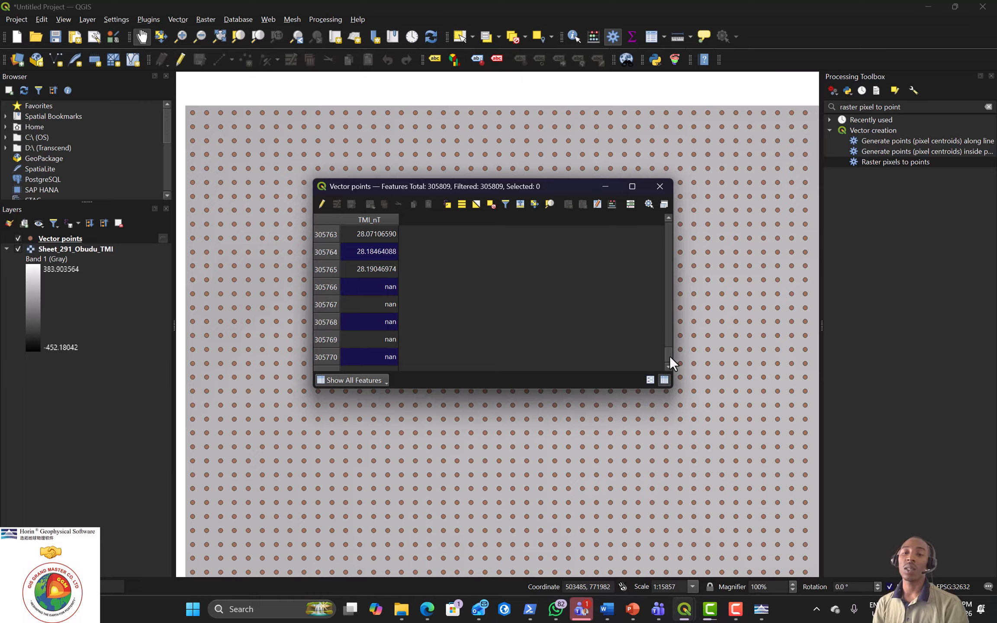
{"action": "left_click_drag", "start_coordinate": [669, 356], "coordinate": [656, 221]}
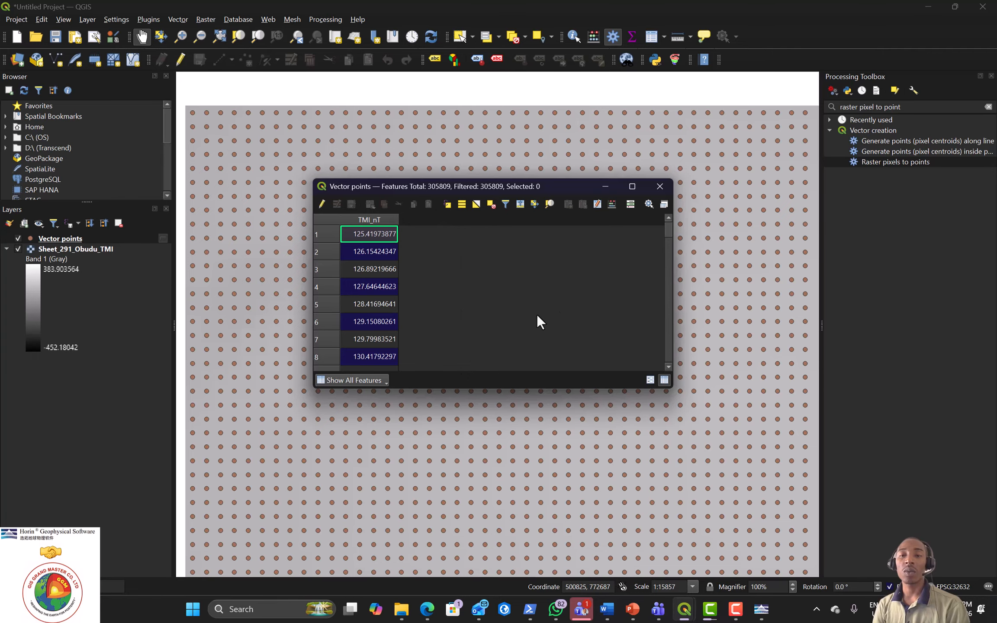
Step: Use the Field Calculator to add a decimal field X computed as $X
{"action": "left_click", "coordinate": [611, 204]}
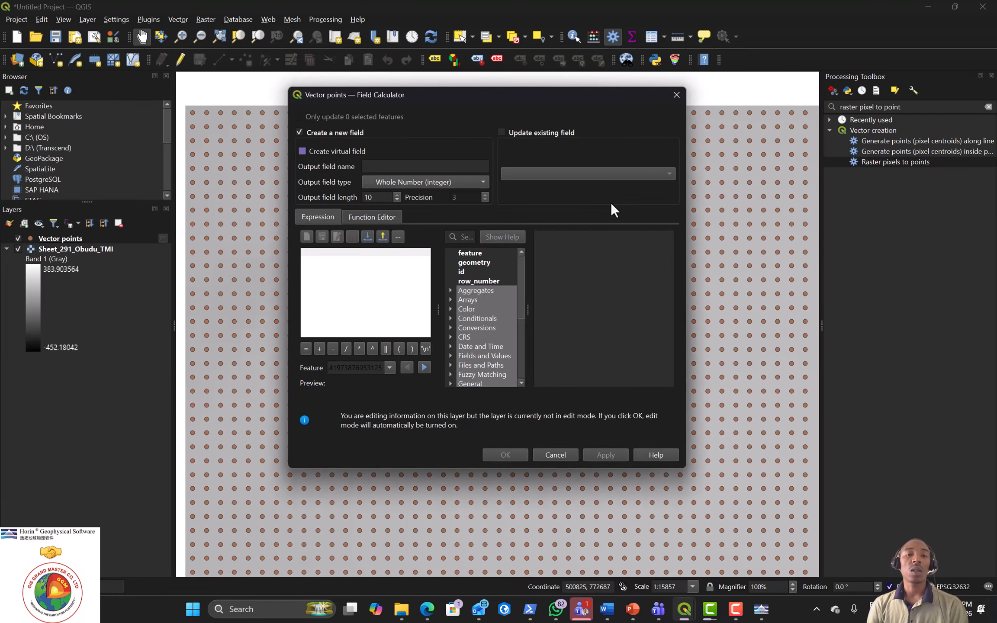
{"action": "left_click", "coordinate": [403, 167]}
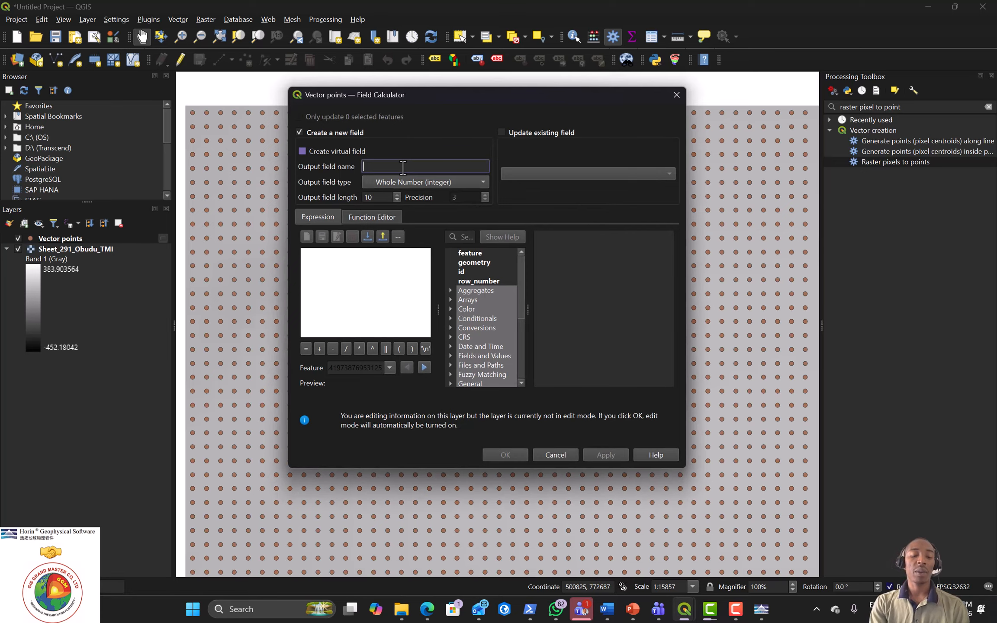
{"action": "type", "text": "X"}
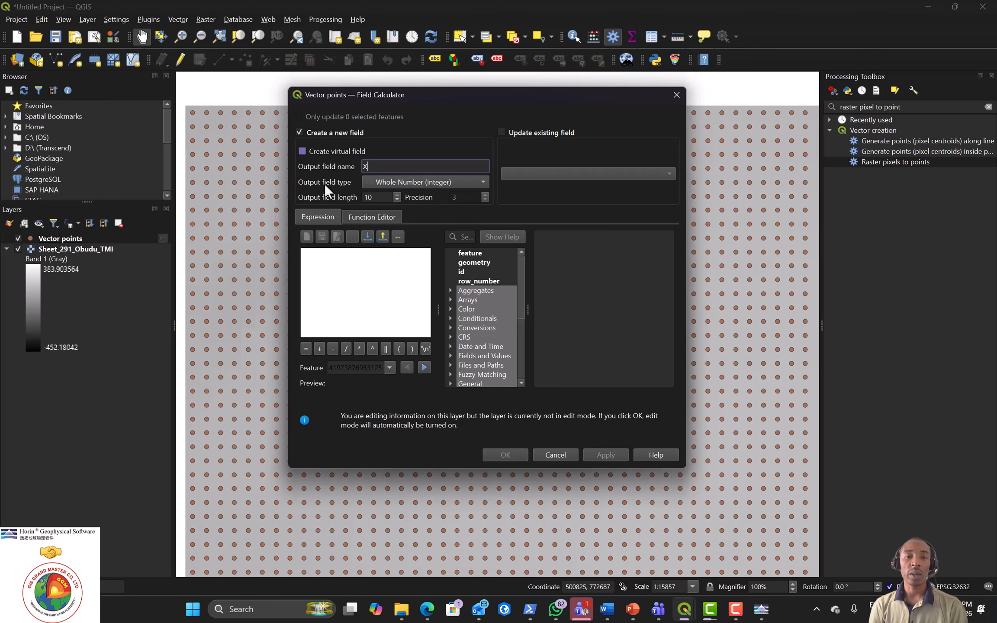
{"action": "left_click", "coordinate": [480, 182]}
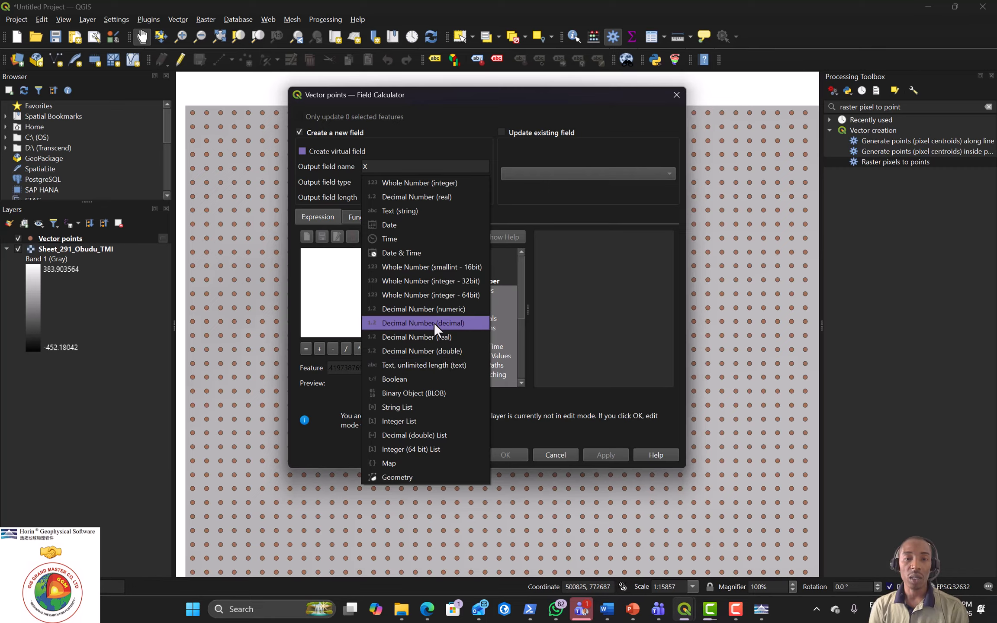
{"action": "left_click", "coordinate": [423, 309]}
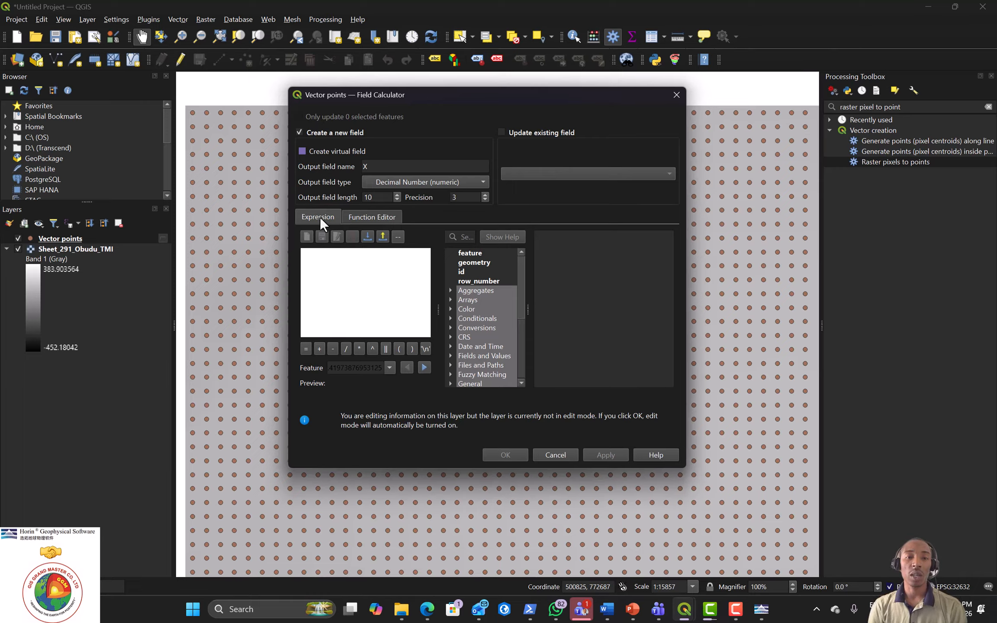
{"action": "left_click", "coordinate": [323, 260]}
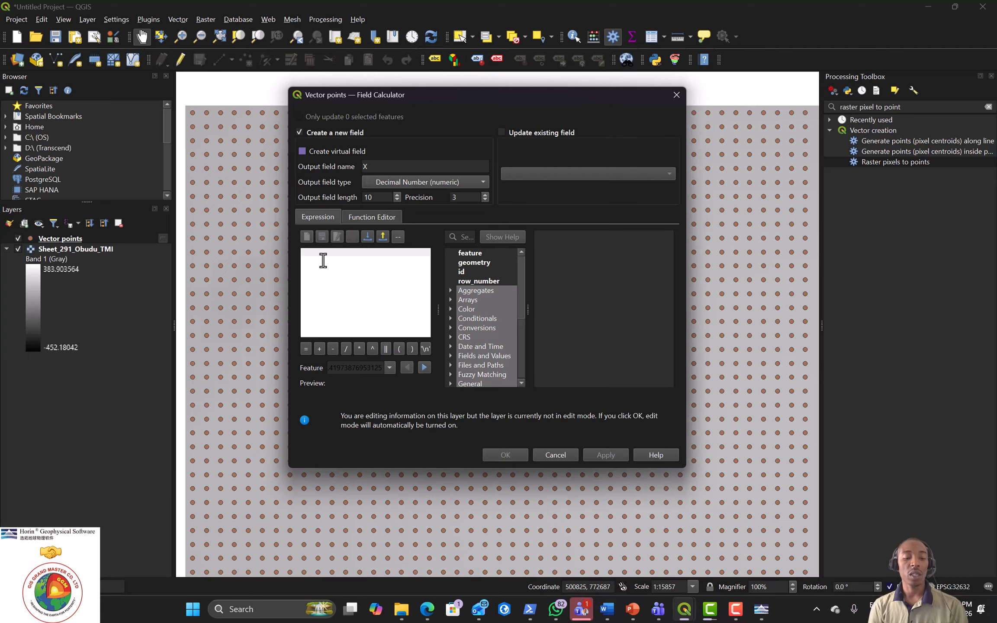
{"action": "type", "text": "$"}
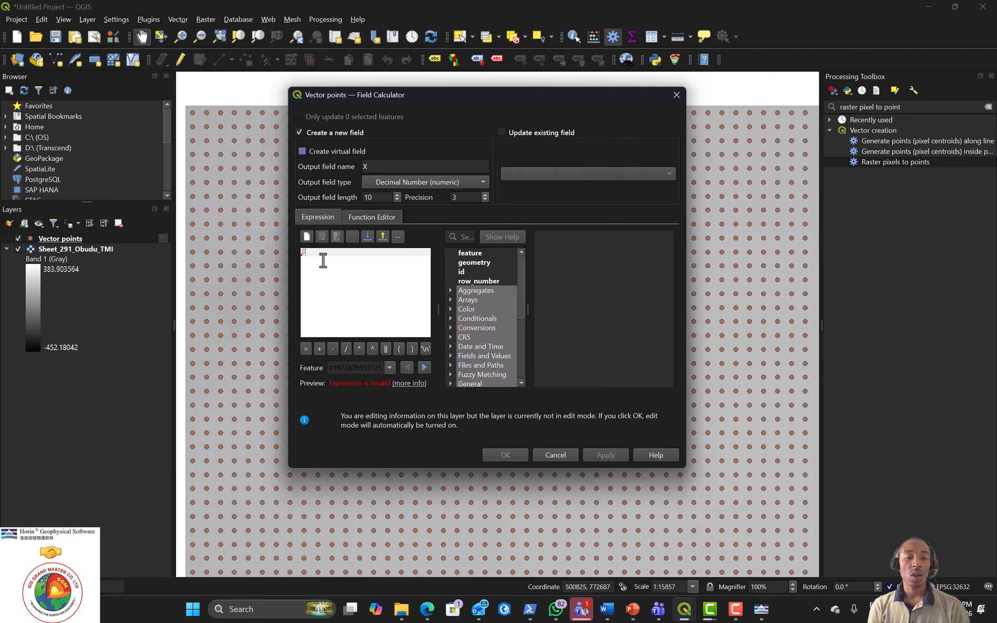
{"action": "type", "text": "X"}
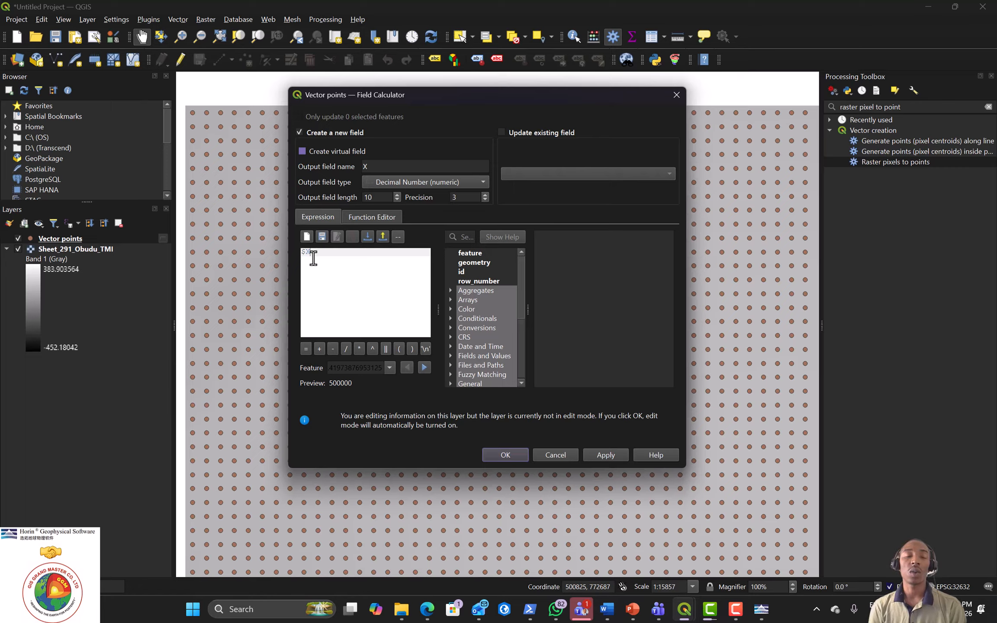
{"action": "left_click", "coordinate": [610, 454]}
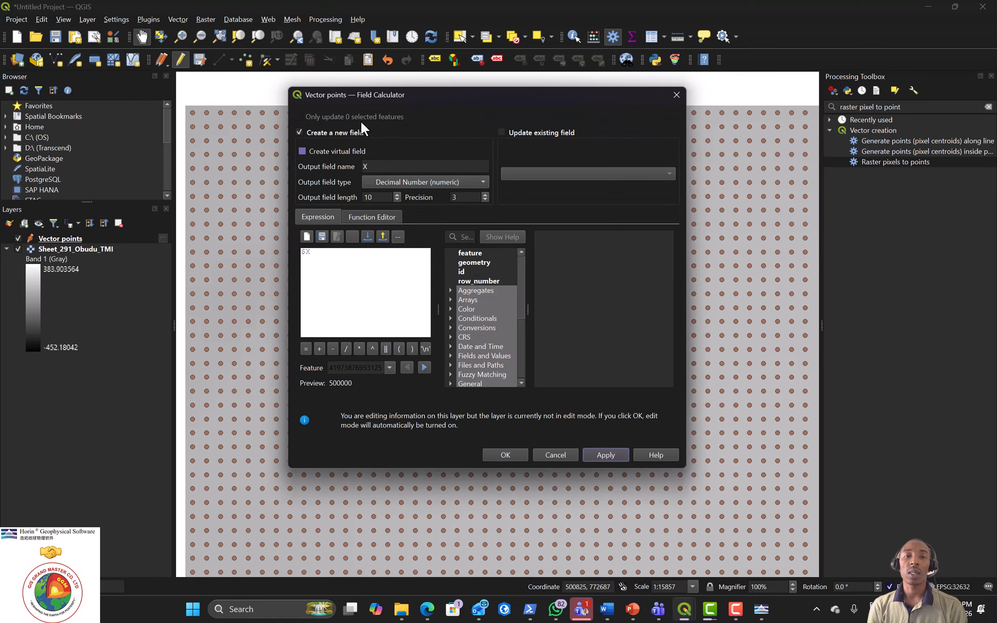
Step: Add a second field Y computed as $Y, then close the Field Calculator
{"action": "left_click", "coordinate": [371, 167]}
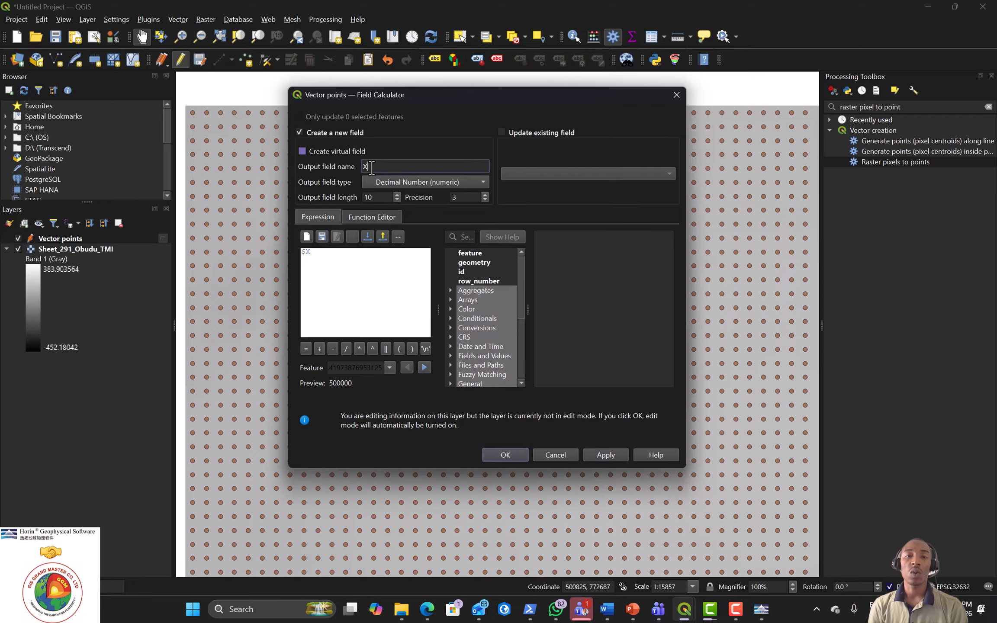
{"action": "key", "text": "BackSpace"}
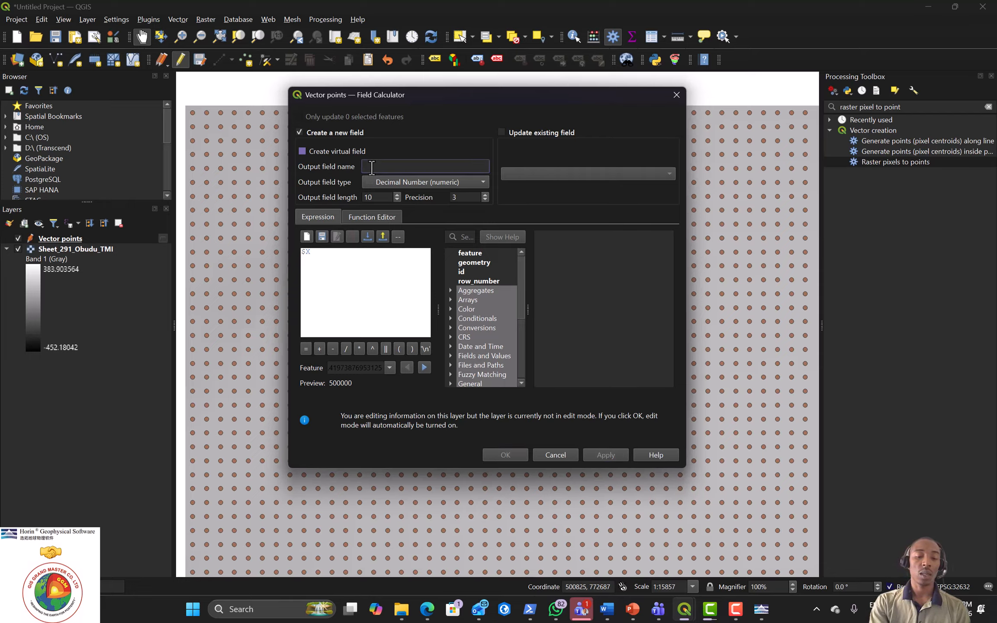
{"action": "type", "text": "Y"}
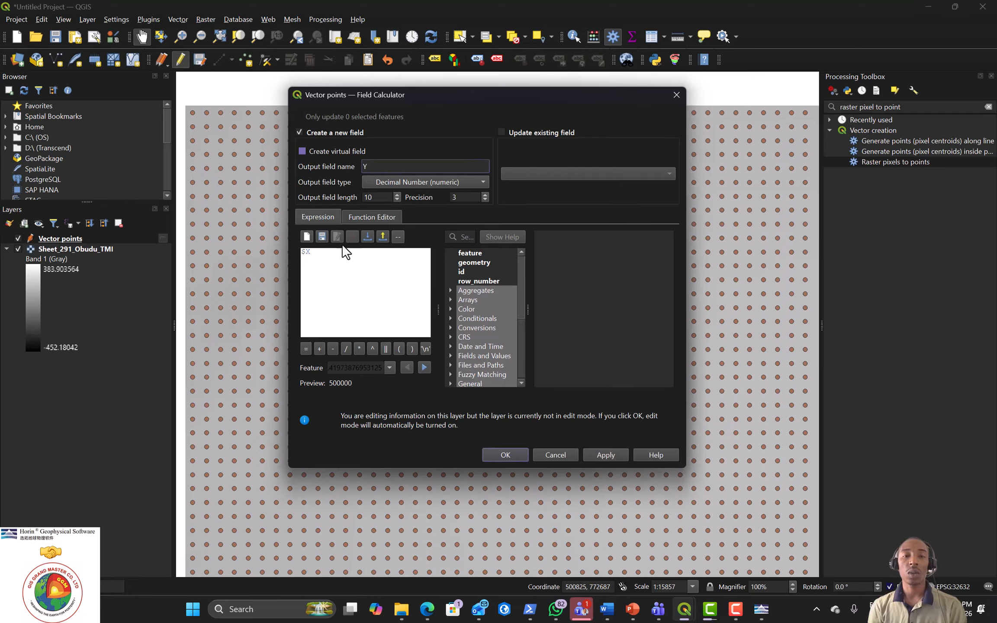
{"action": "left_click", "coordinate": [322, 253]}
{"action": "key", "text": "BackSpace"}
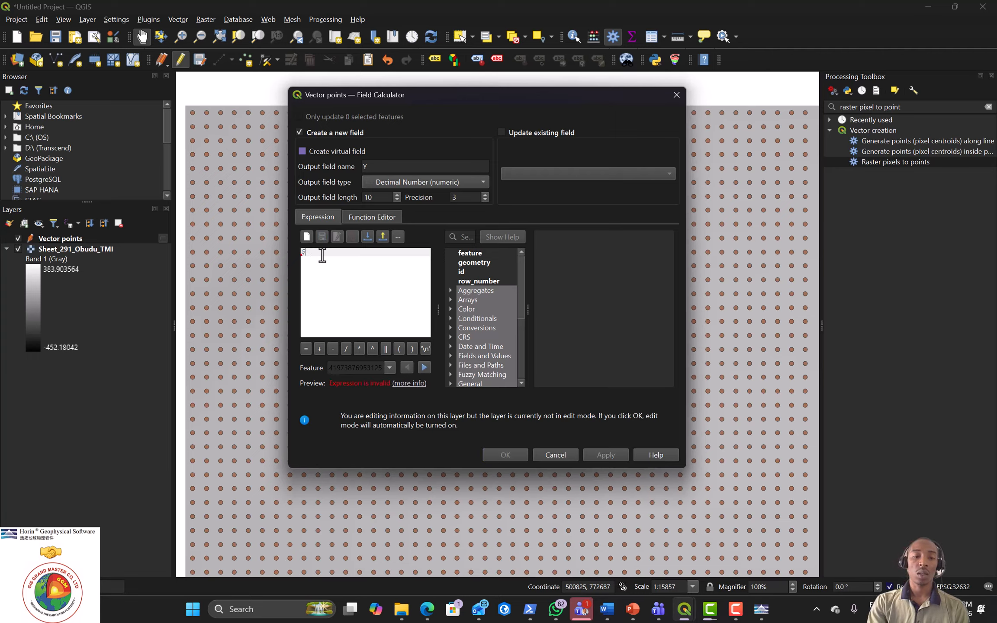
{"action": "type", "text": "Y"}
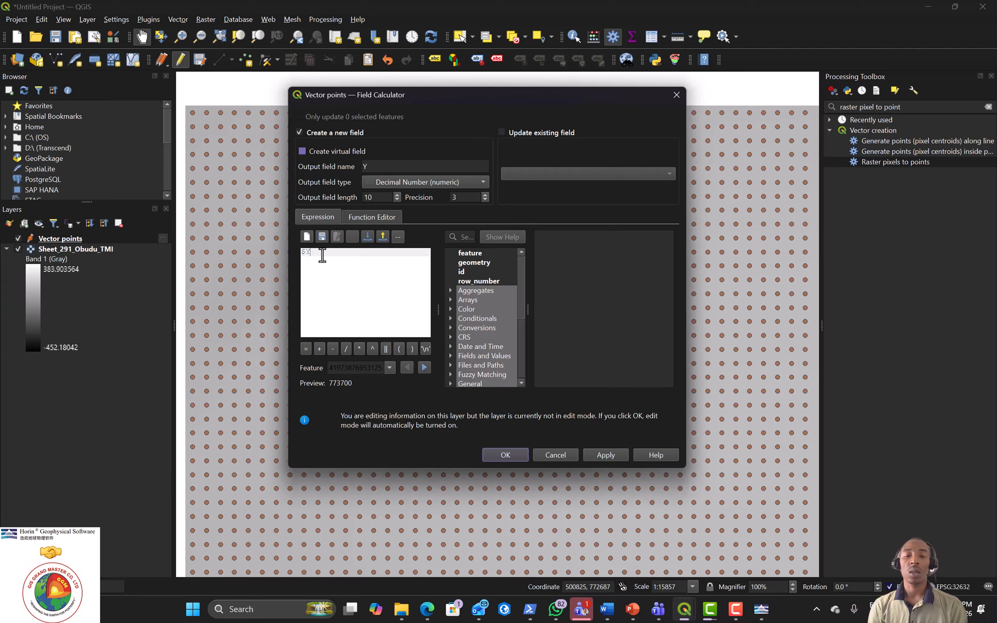
{"action": "left_click", "coordinate": [608, 452]}
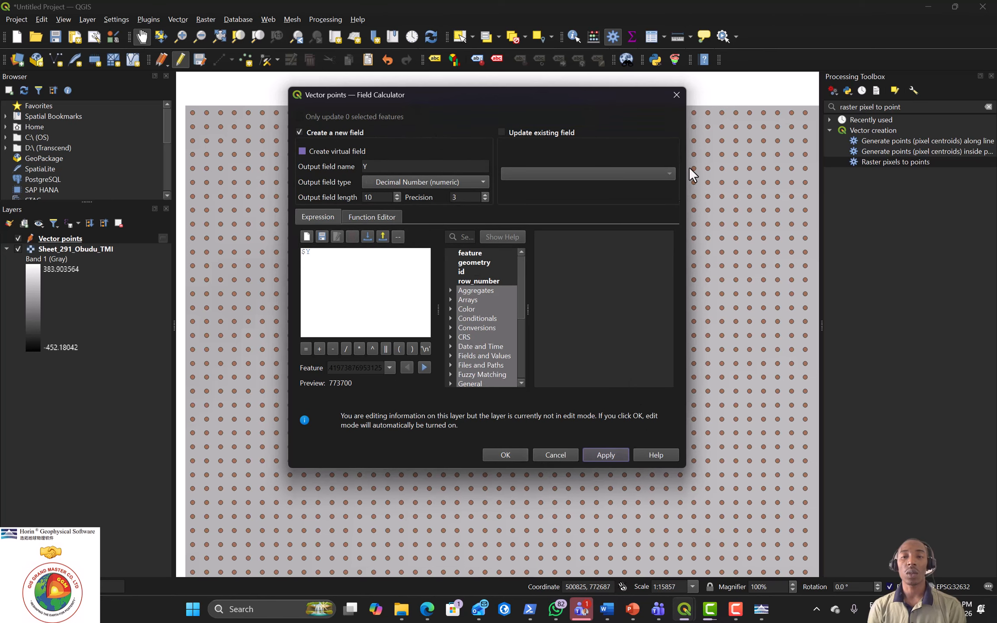
{"action": "left_click", "coordinate": [676, 95]}
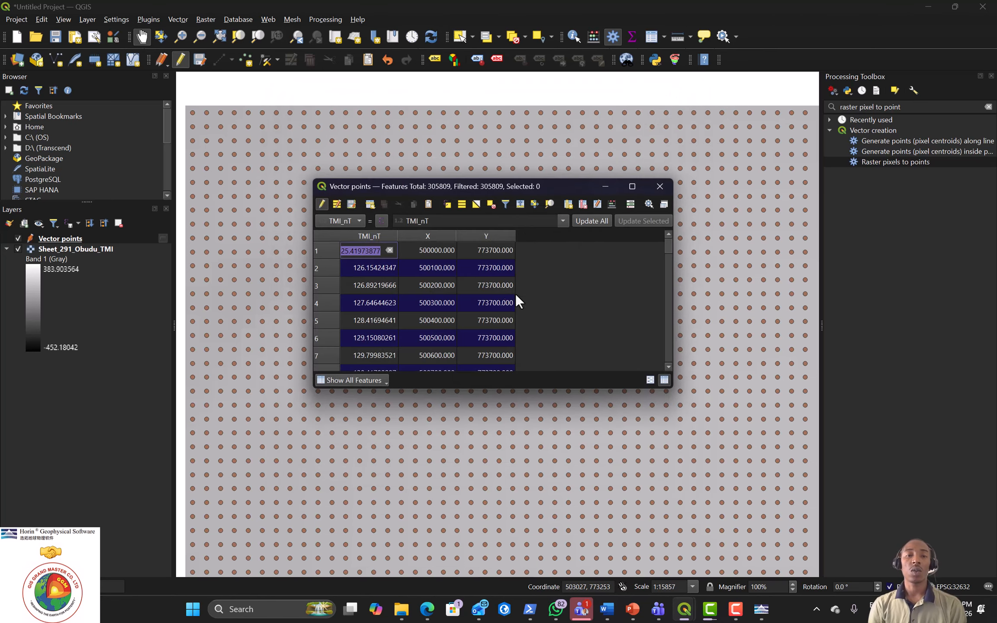
Step: Sort the attribute table by X to check the coordinate values, then close it
{"action": "left_click", "coordinate": [439, 233]}
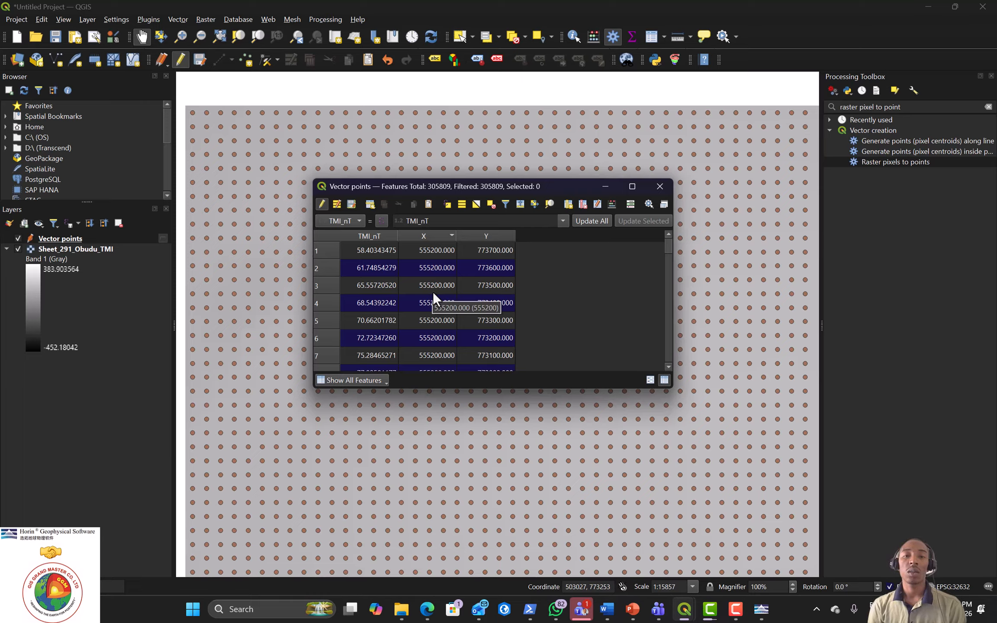
{"action": "left_click", "coordinate": [658, 188]}
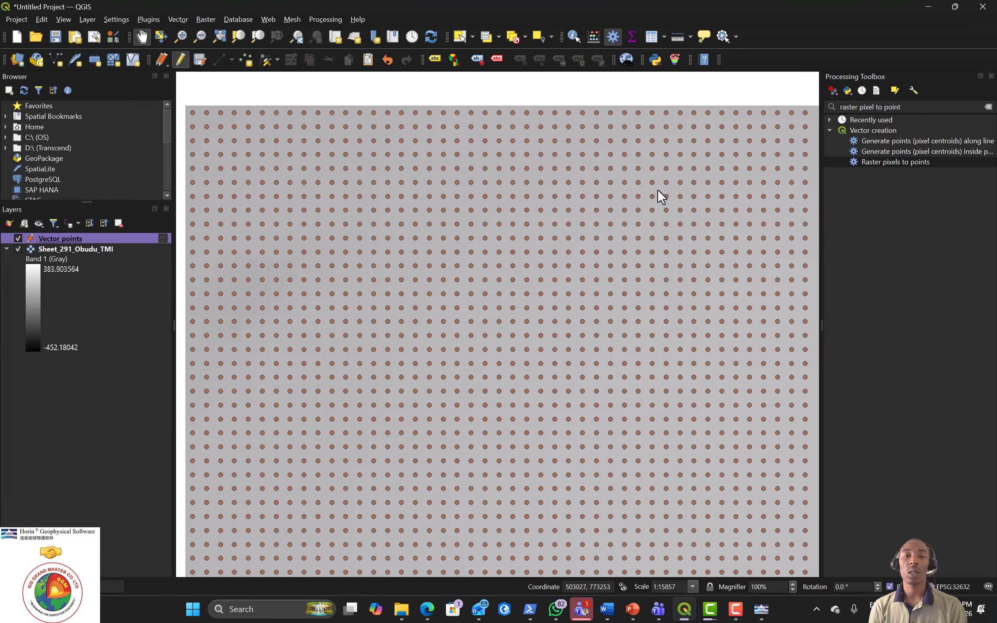
Step: Save Vector points as CSV file OBUDU_TMI in the HORIN EXPLORE DATA PROCESSING folder
{"action": "right_click", "coordinate": [59, 242]}
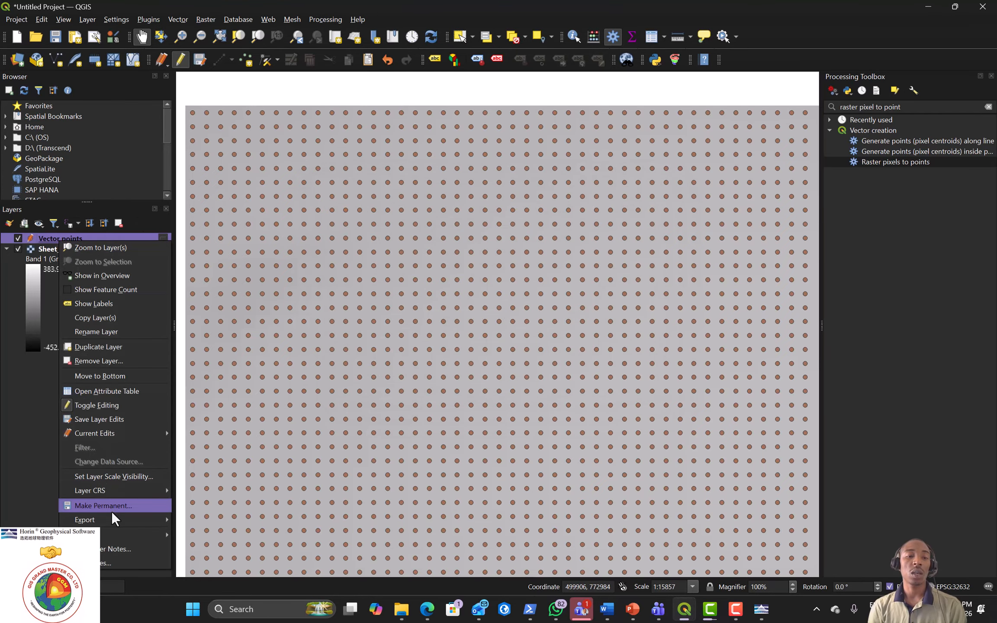
{"action": "mouse_move", "coordinate": [114, 518]}
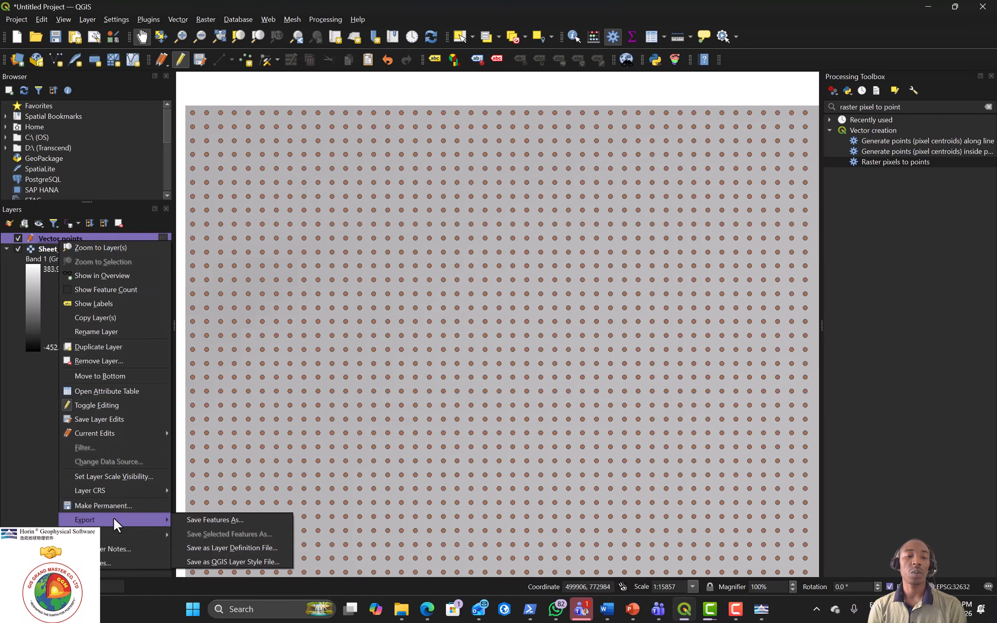
{"action": "left_click", "coordinate": [229, 520]}
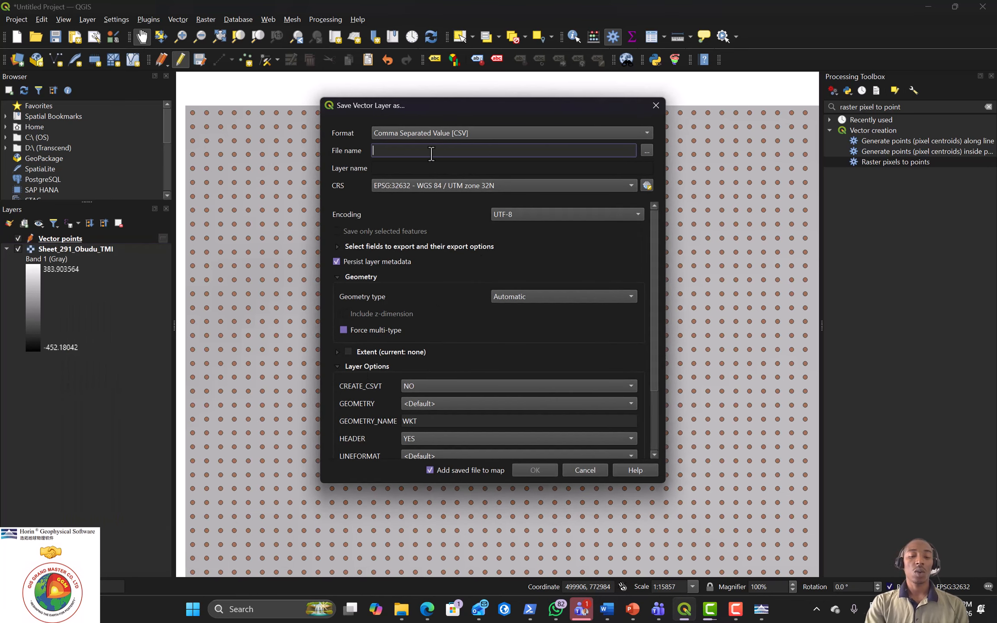
{"action": "type", "text": "OBUDU"}
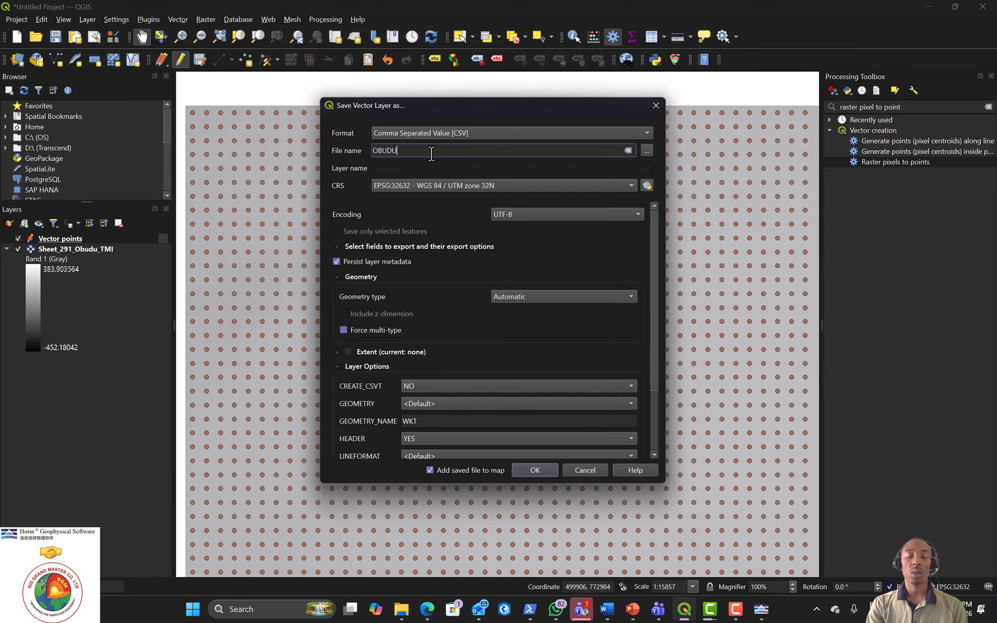
{"action": "type", "text": "_TMI"}
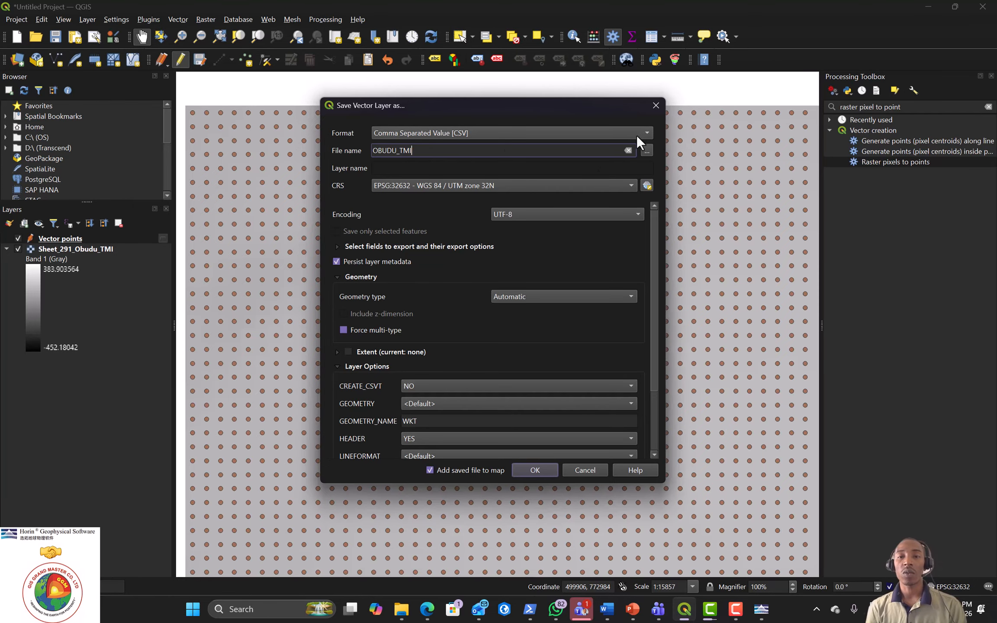
{"action": "left_click", "coordinate": [646, 150]}
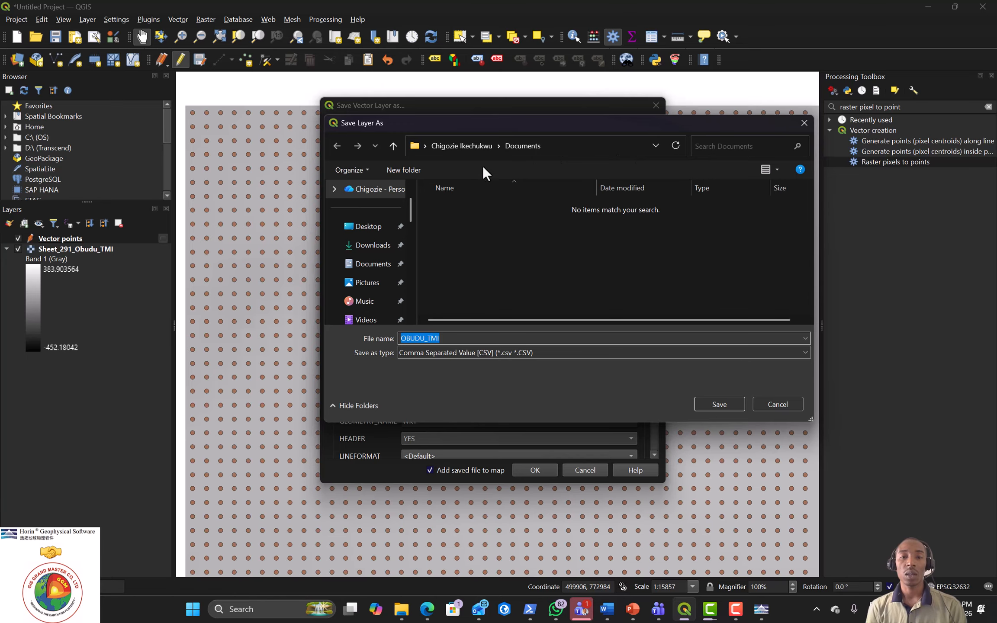
{"action": "left_click", "coordinate": [371, 249]}
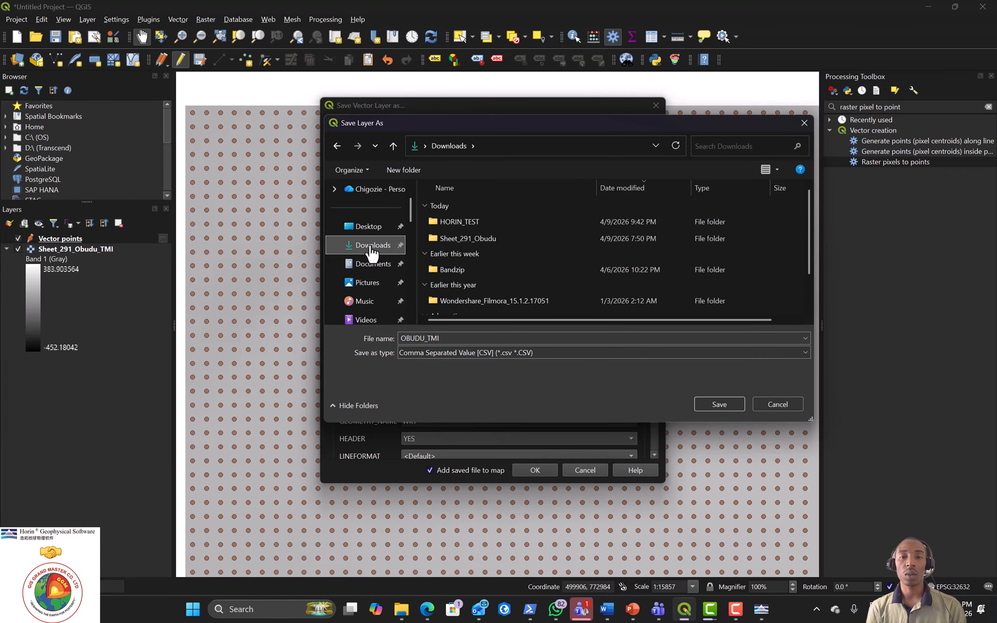
{"action": "double_click", "coordinate": [465, 218]}
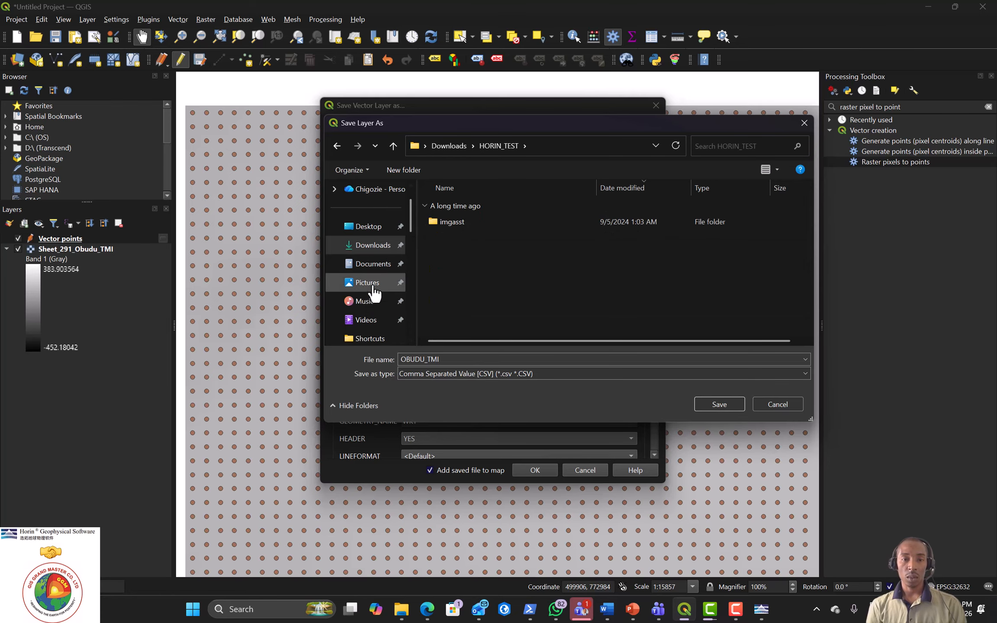
{"action": "left_click", "coordinate": [371, 264]}
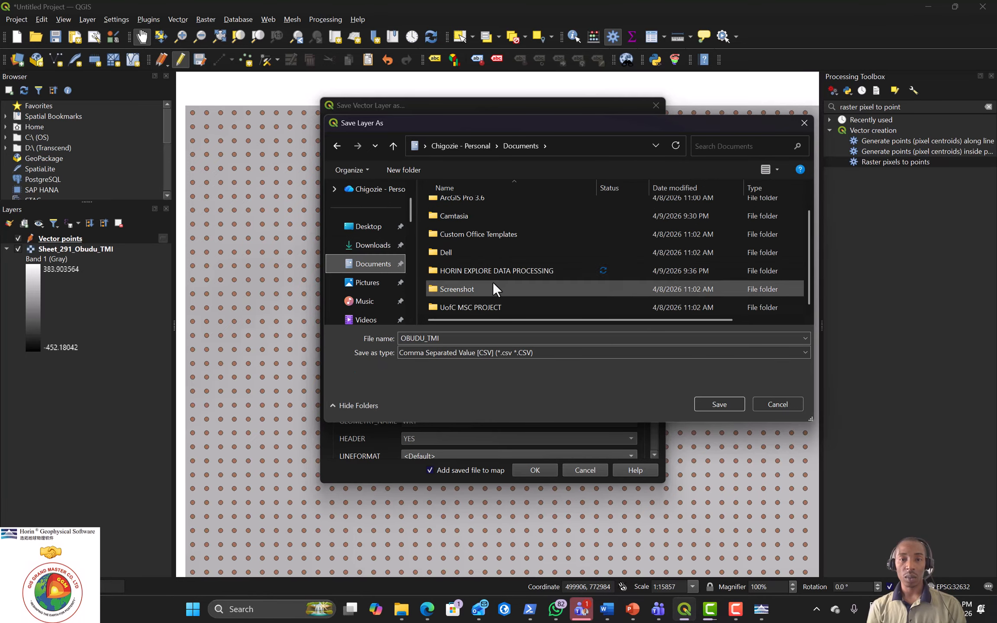
{"action": "double_click", "coordinate": [458, 270]}
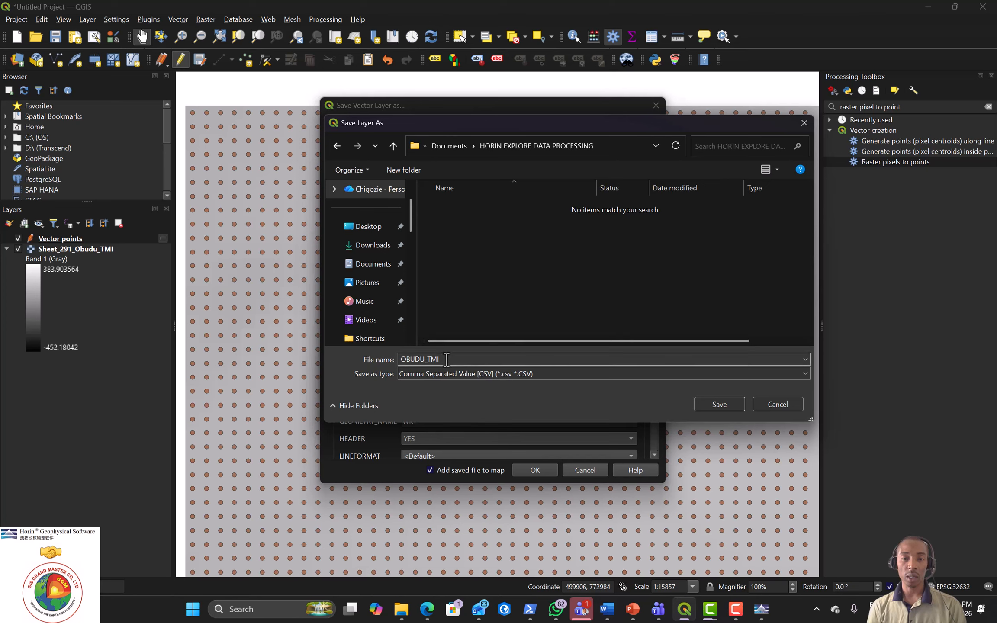
{"action": "left_click", "coordinate": [718, 404]}
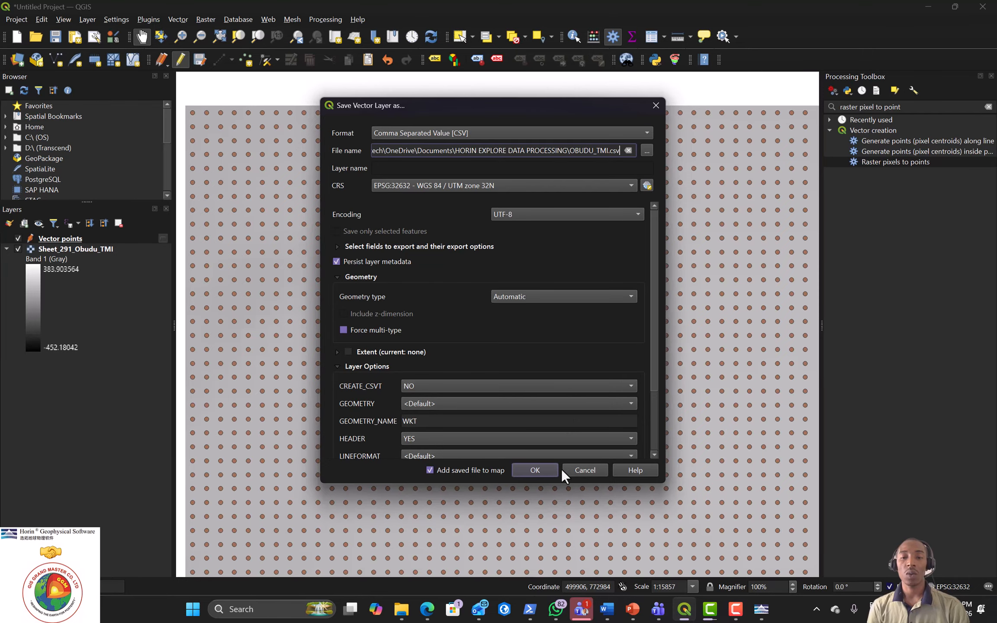
{"action": "left_click", "coordinate": [533, 470]}
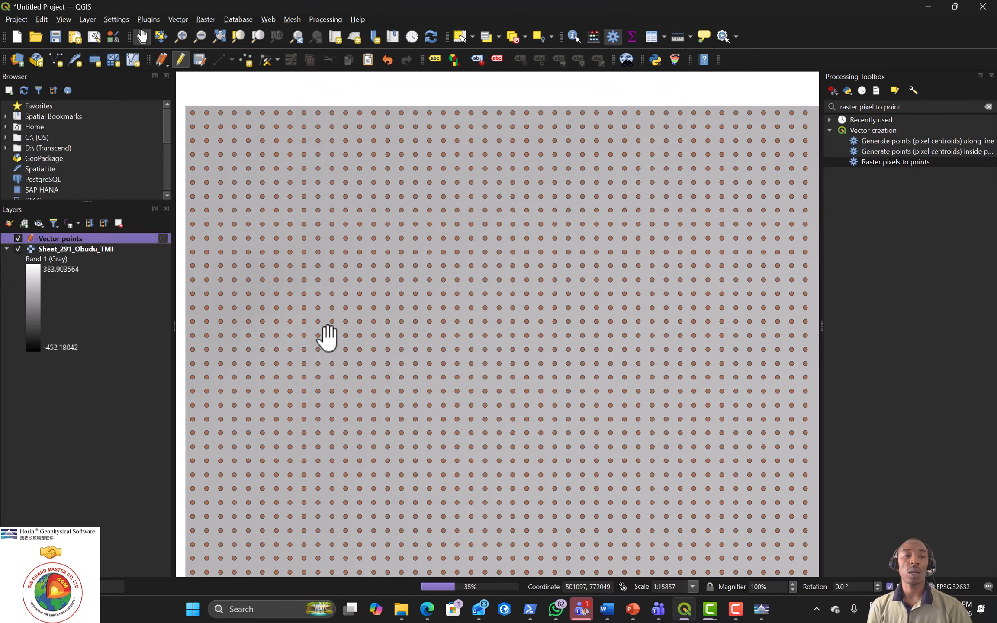
Step: Reopen the Save Features As settings, confirm CSV is the format, and close without re-exporting
{"action": "right_click", "coordinate": [55, 239]}
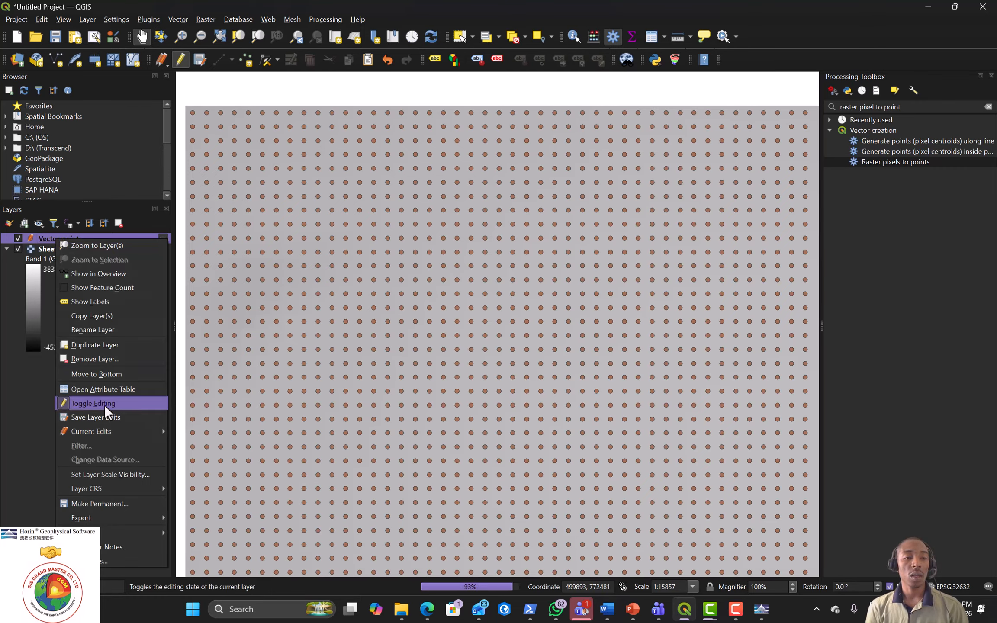
{"action": "mouse_move", "coordinate": [112, 517]}
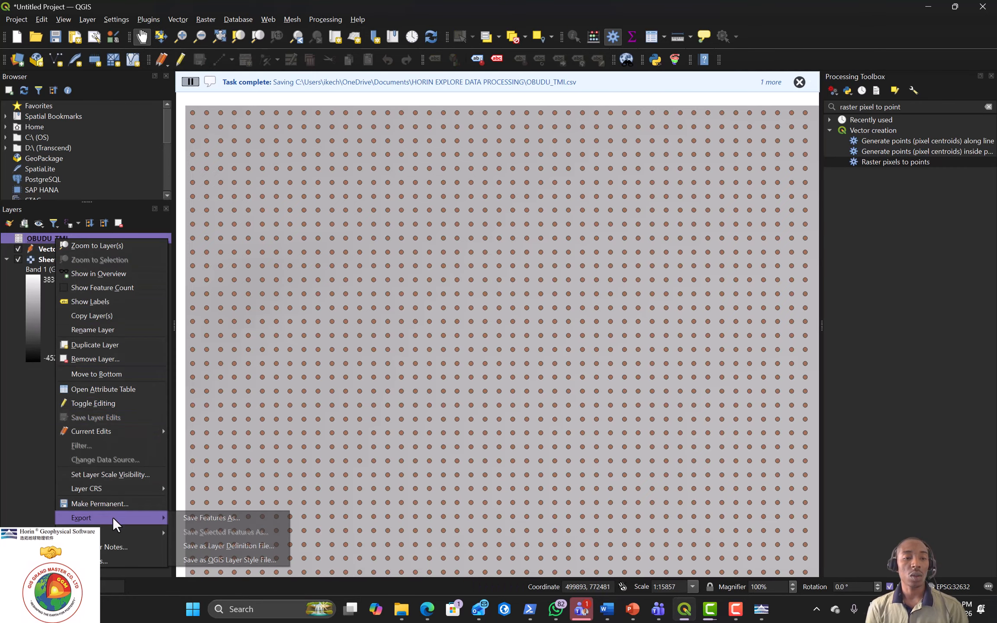
{"action": "left_click", "coordinate": [210, 519]}
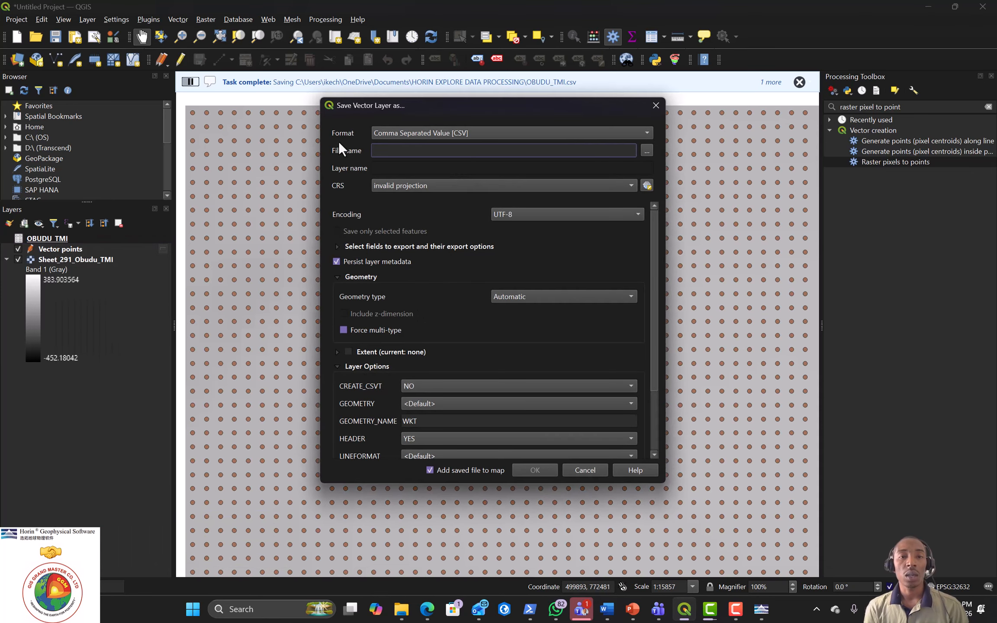
{"action": "left_click", "coordinate": [645, 135]}
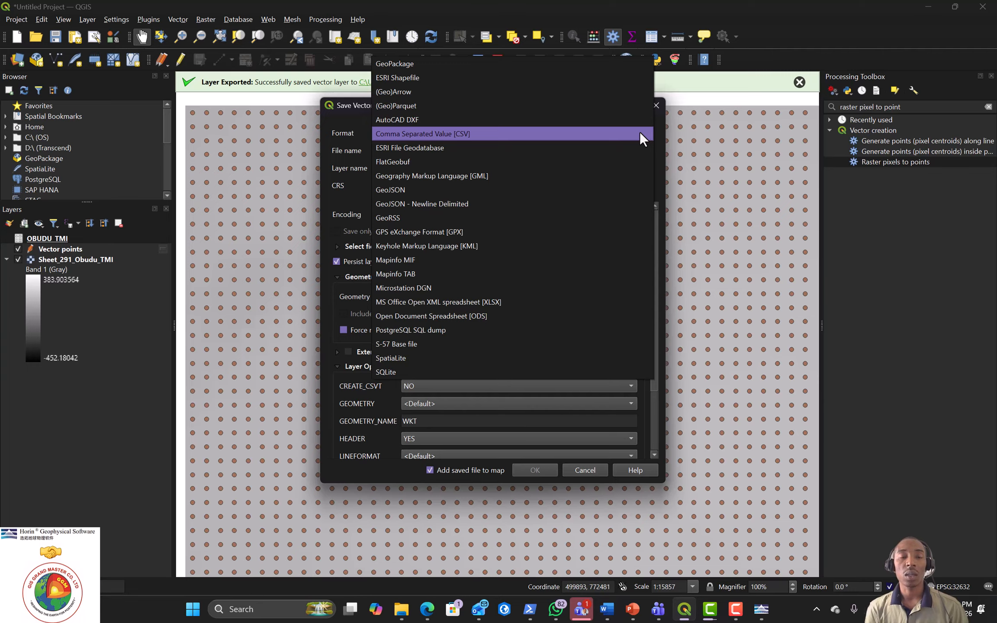
{"action": "left_click", "coordinate": [428, 137]}
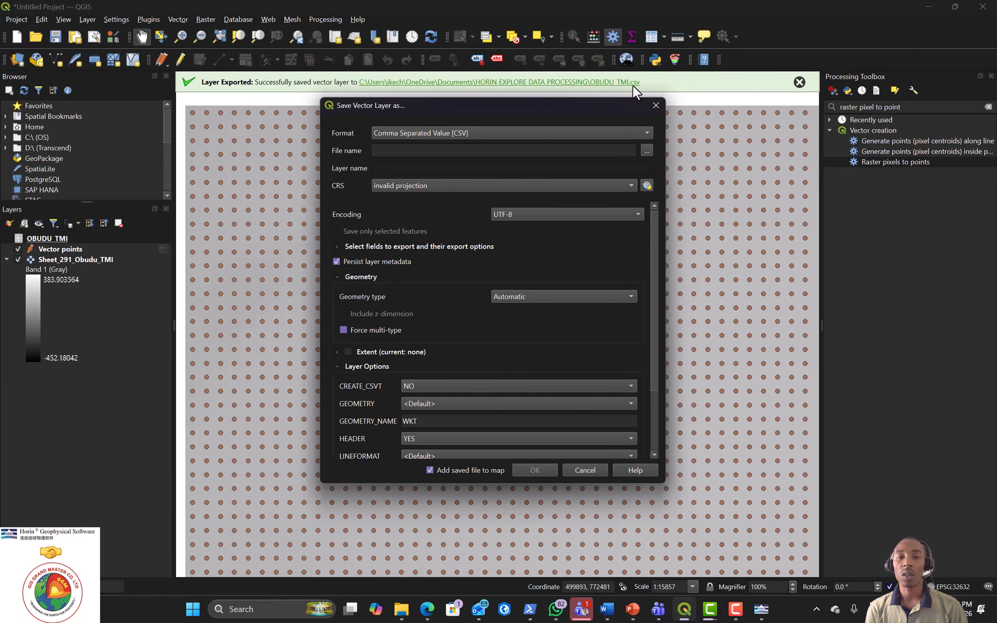
{"action": "left_click", "coordinate": [657, 106]}
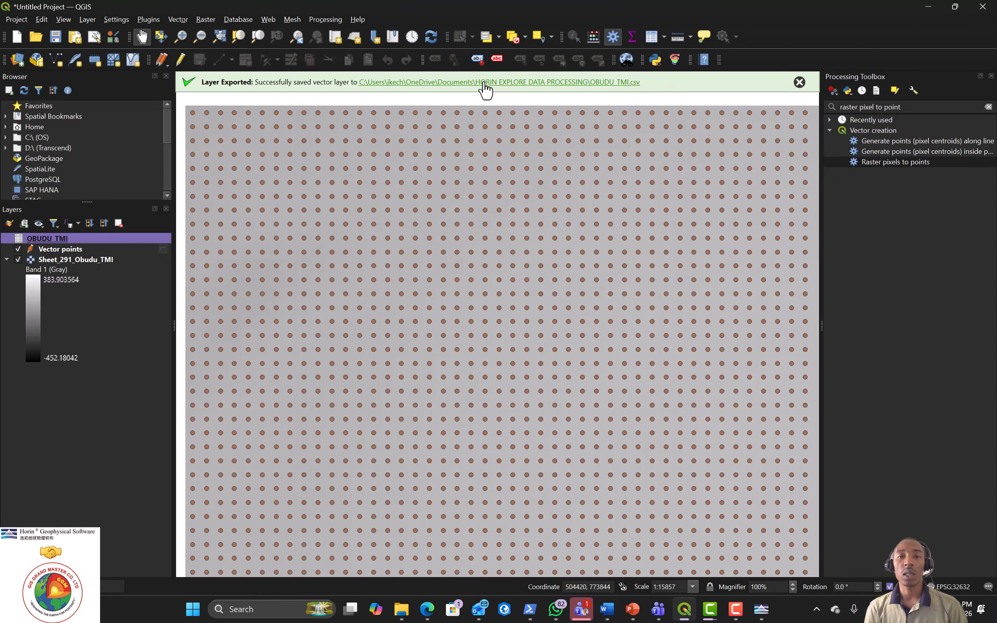
Step: Open the HORIN EXPLORE DATA PROCESSING folder full-screen to show the OBUDU_TMI CSV and OBUDU_TMI.qmd files
{"action": "left_click", "coordinate": [483, 84]}
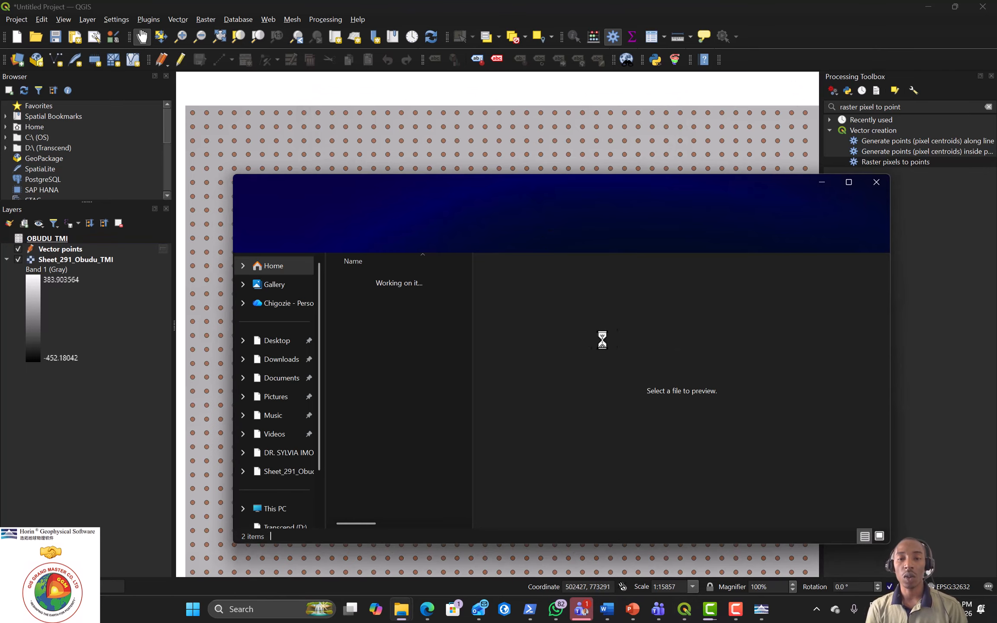
{"action": "left_click", "coordinate": [848, 187]}
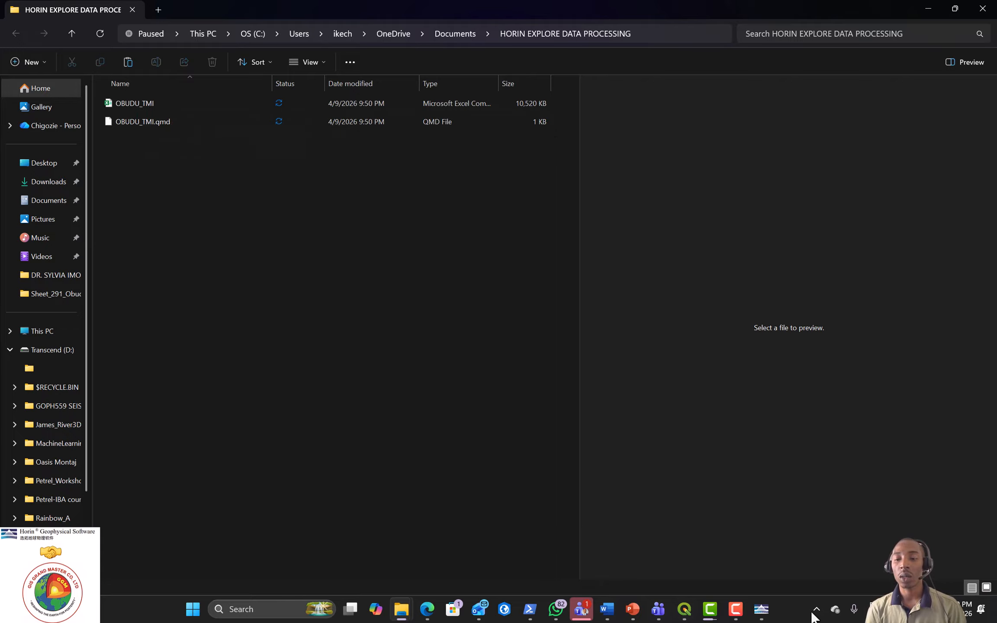
{"action": "left_click", "coordinate": [736, 610]}
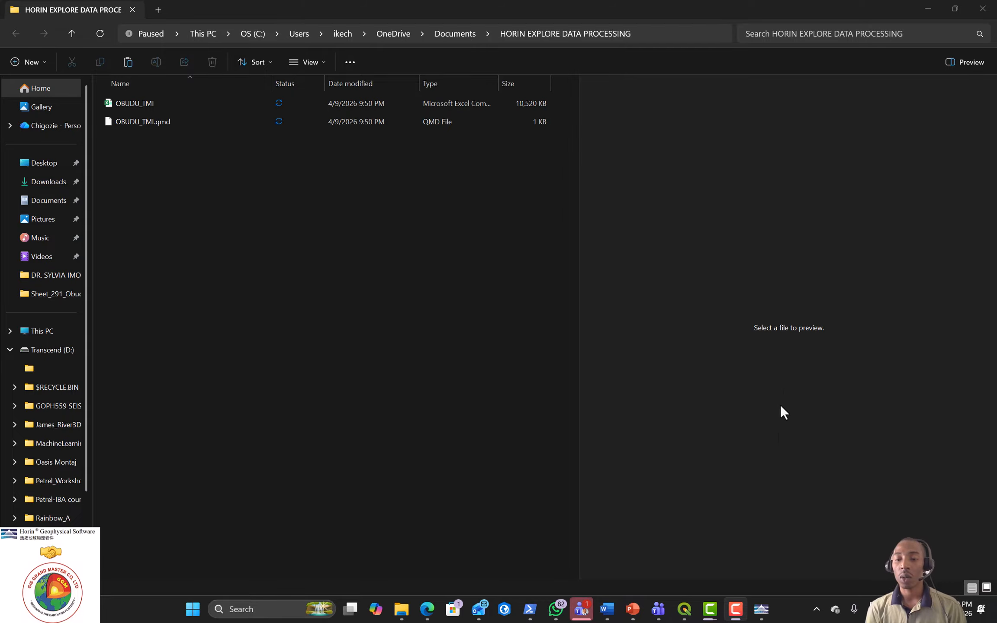
Step: Create a new database OBUDU_TMI_1.hdb in Documents > HORIN EXPLORE DATA PROCESSING
{"action": "left_click", "coordinate": [761, 609]}
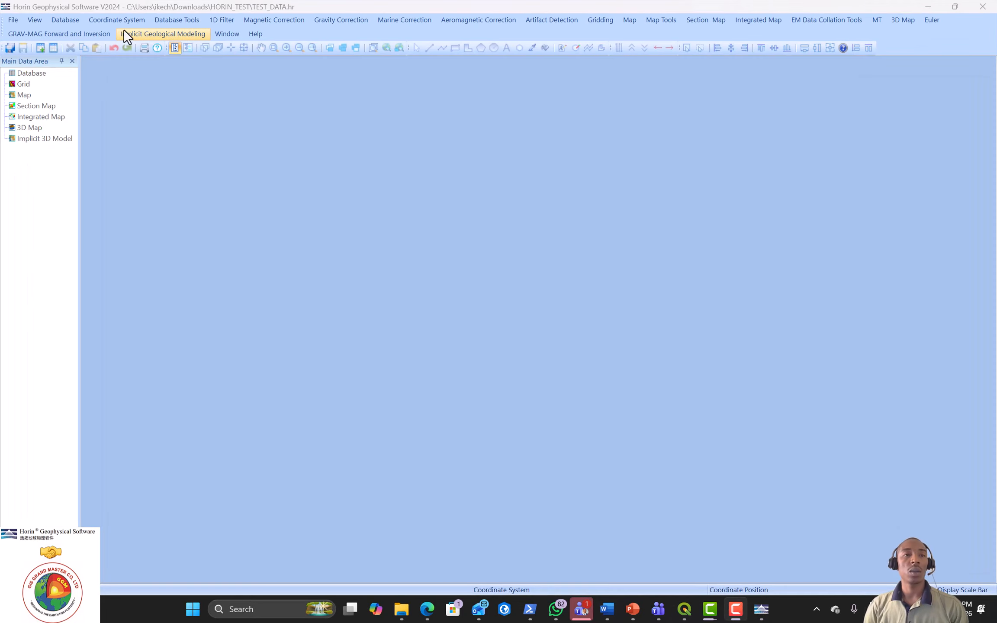
{"action": "left_click", "coordinate": [65, 20]}
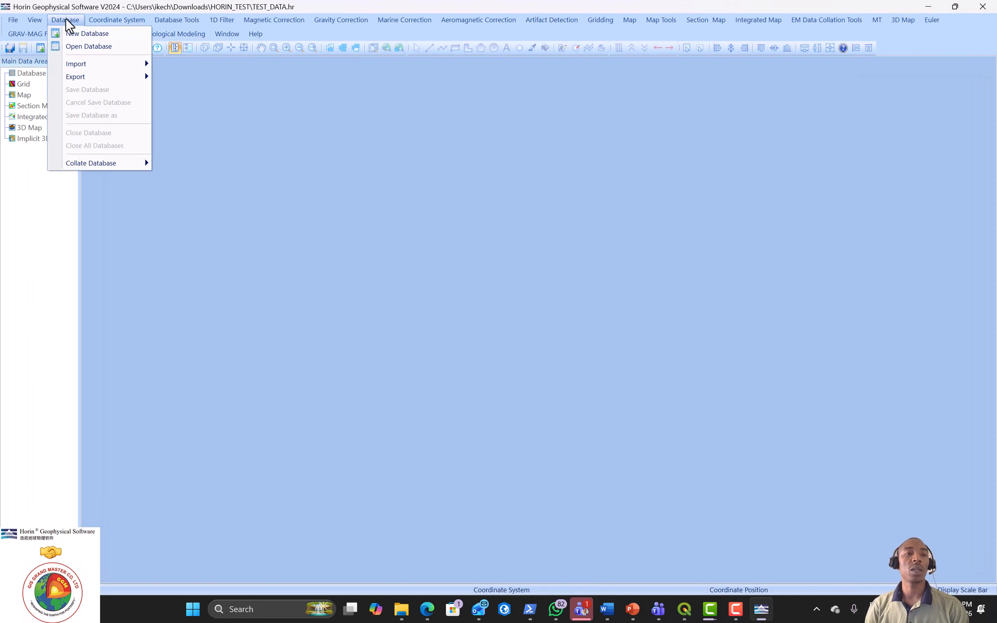
{"action": "left_click", "coordinate": [72, 31]}
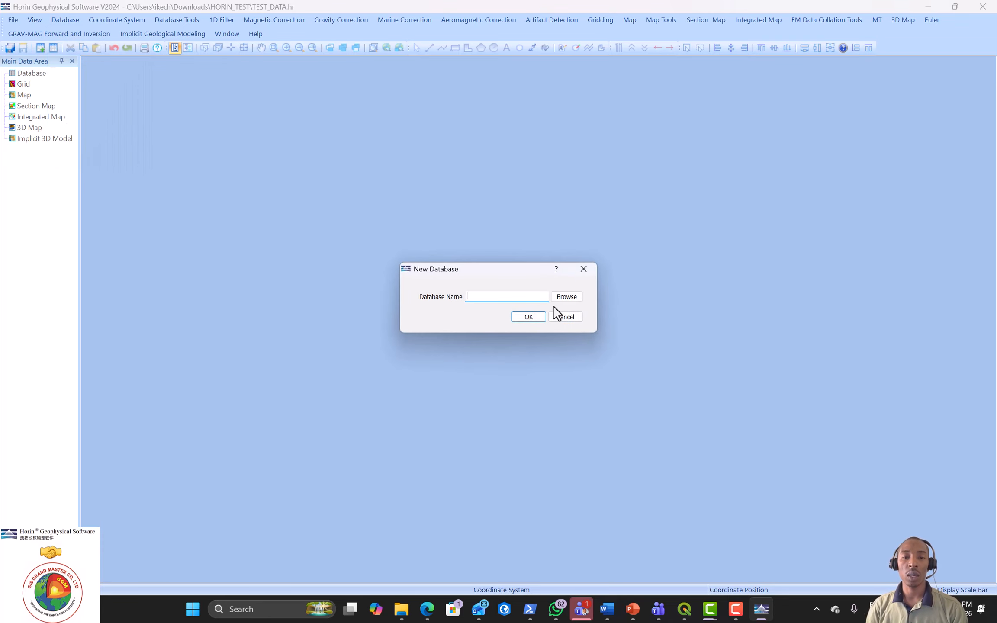
{"action": "left_click", "coordinate": [568, 297]}
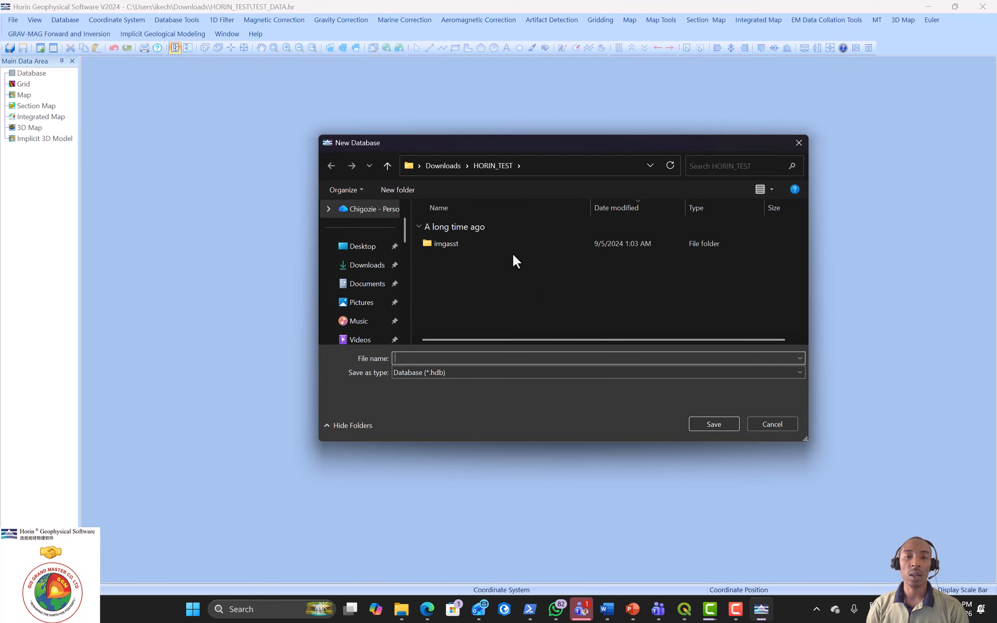
{"action": "left_click", "coordinate": [367, 283]}
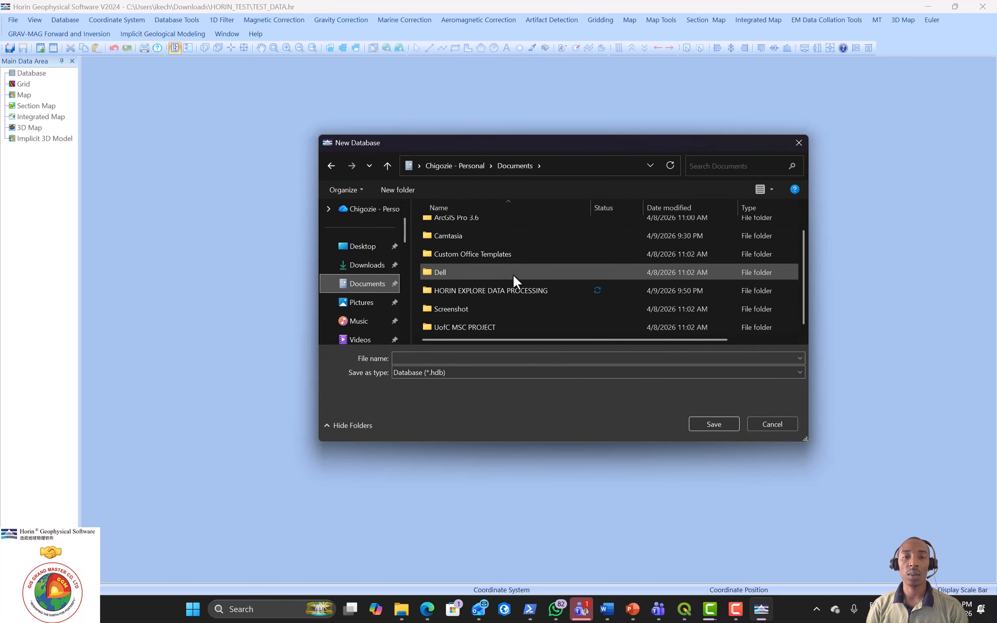
{"action": "double_click", "coordinate": [496, 285]}
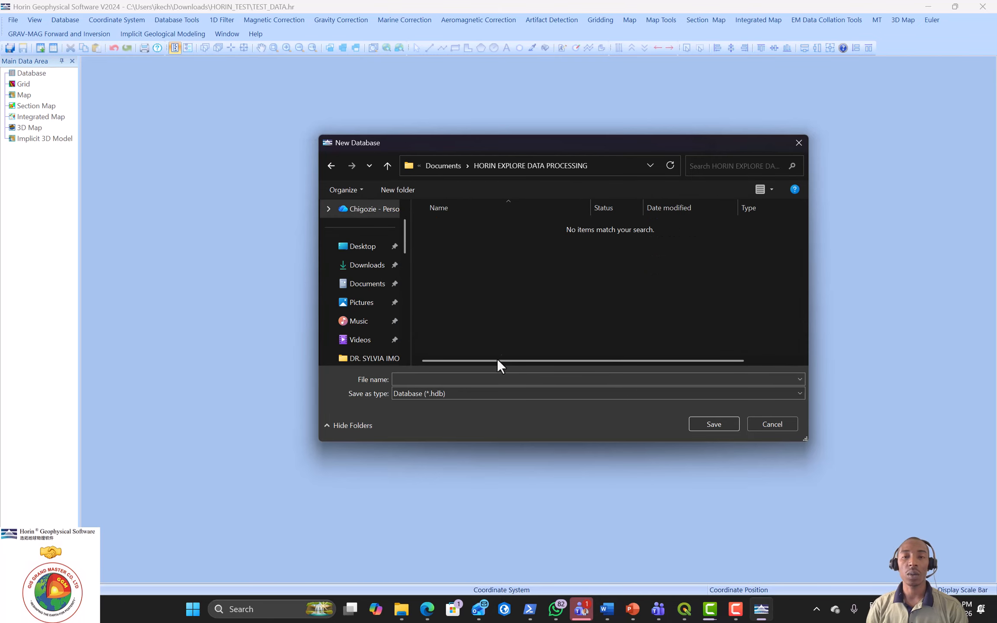
{"action": "left_click", "coordinate": [449, 379]}
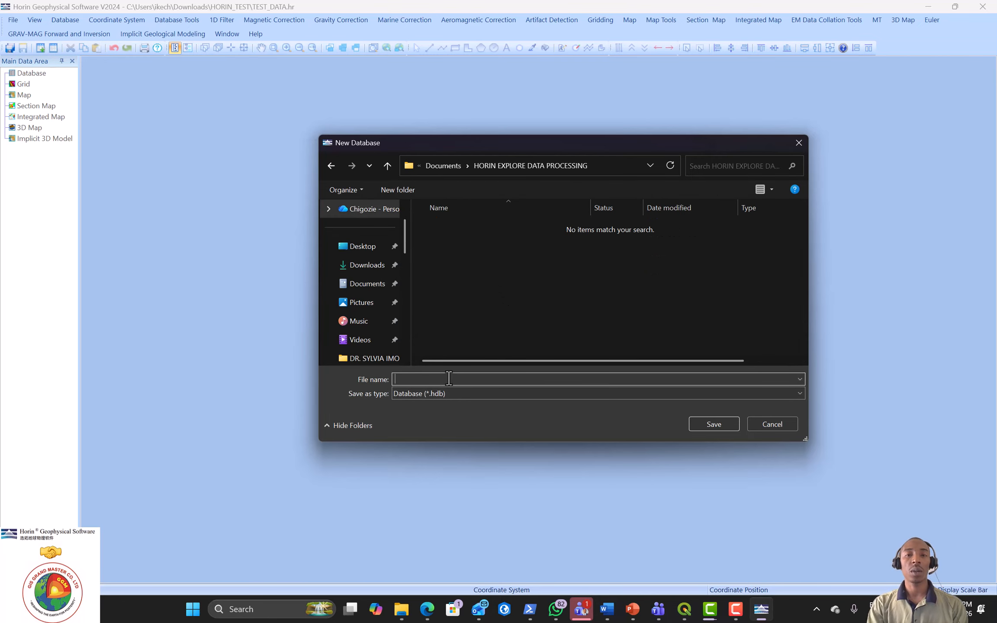
{"action": "type", "text": "OBUDU"}
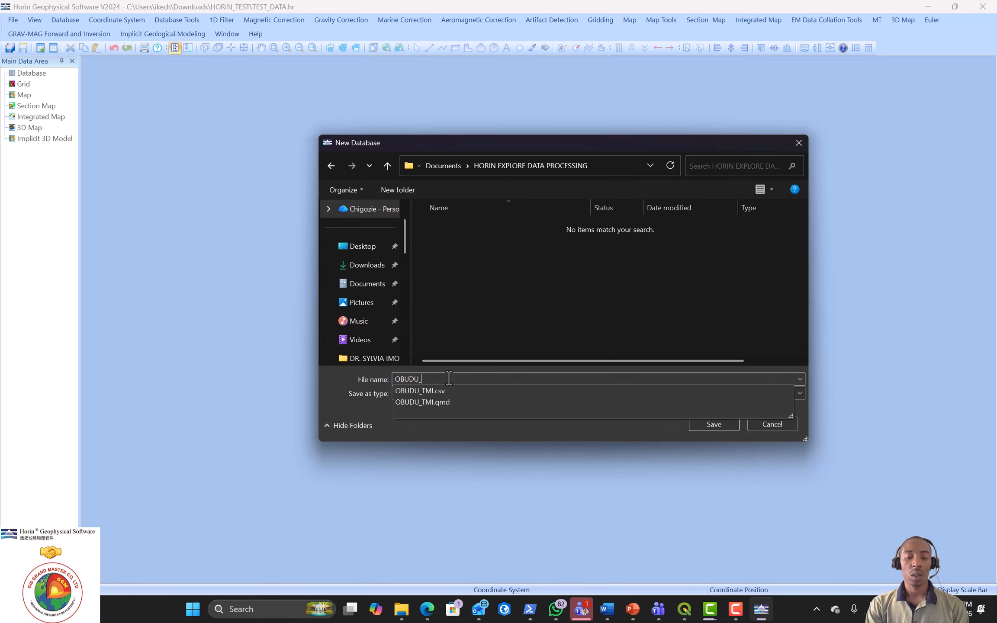
{"action": "type", "text": "_TMI_"}
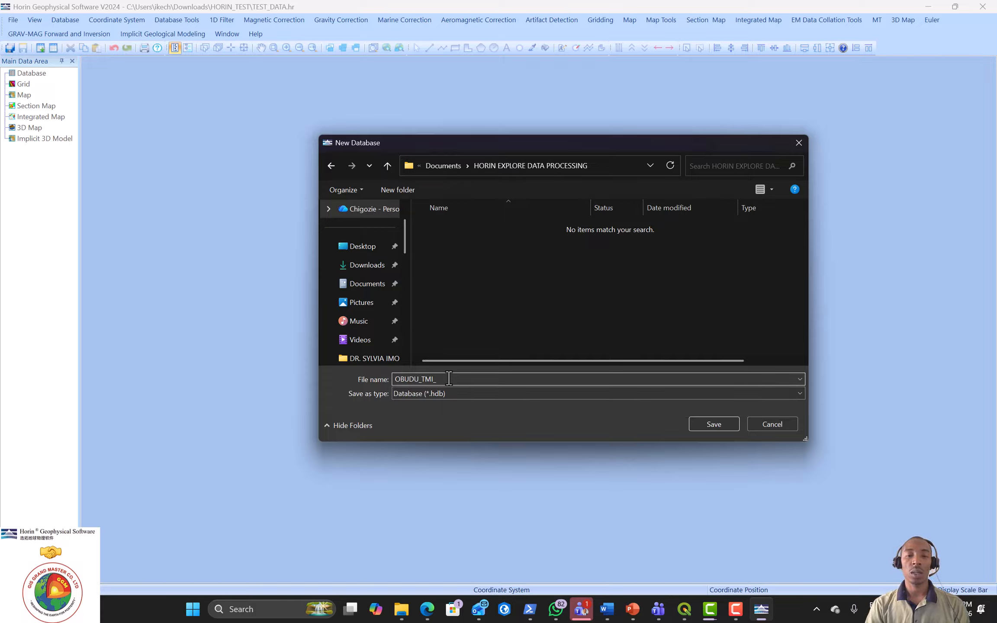
{"action": "type", "text": "1"}
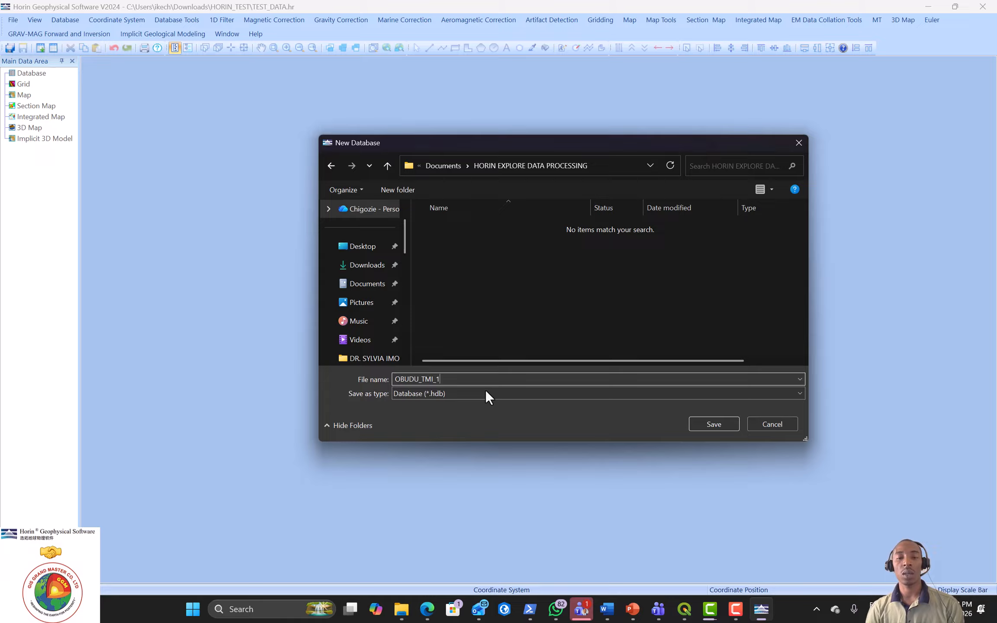
{"action": "left_click", "coordinate": [711, 423]}
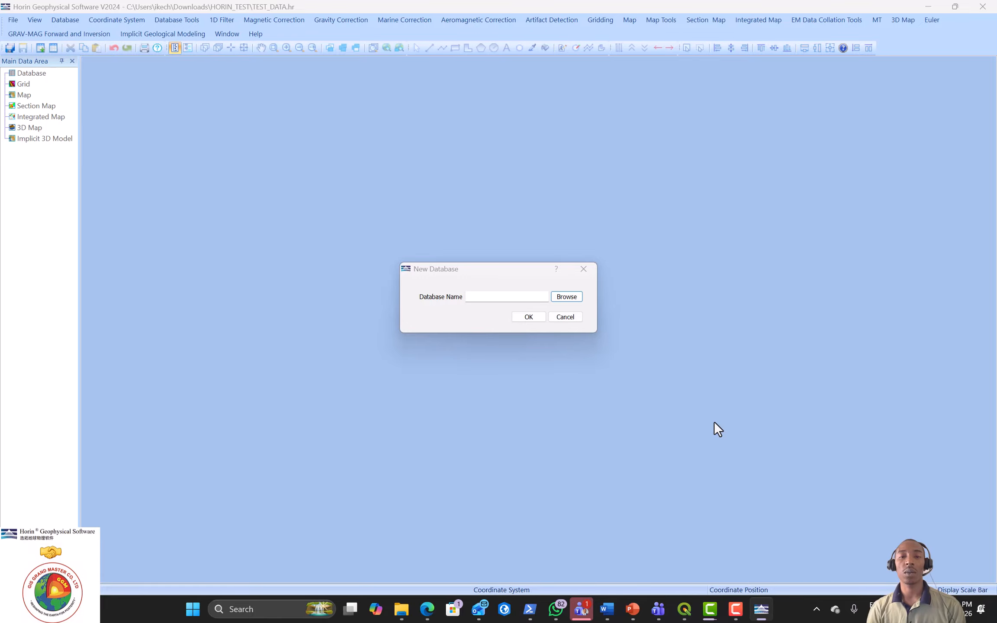
{"action": "left_click", "coordinate": [525, 318]}
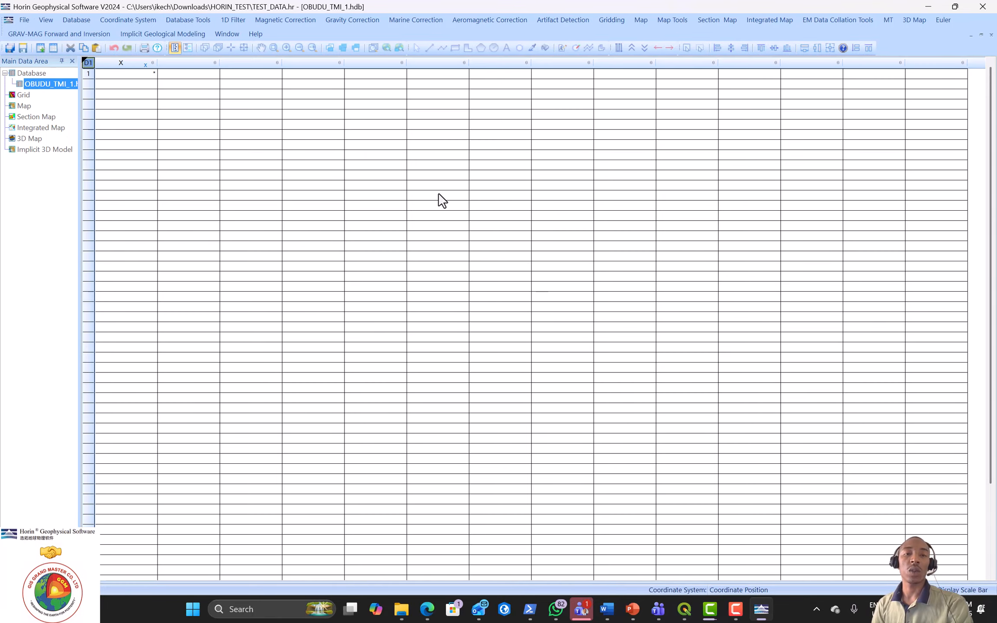
Step: Import ASCII data into OBUDU_TMI_1.hdb from the OBUDU_TMI file in HORIN EXPLORE DATA PROCESSING
{"action": "right_click", "coordinate": [46, 84]}
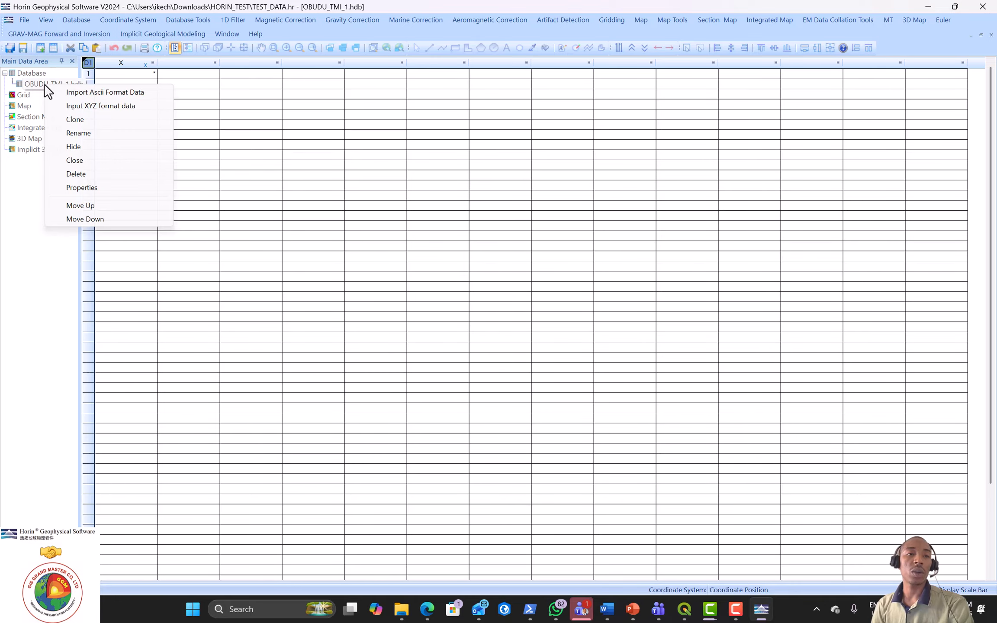
{"action": "left_click", "coordinate": [98, 92]}
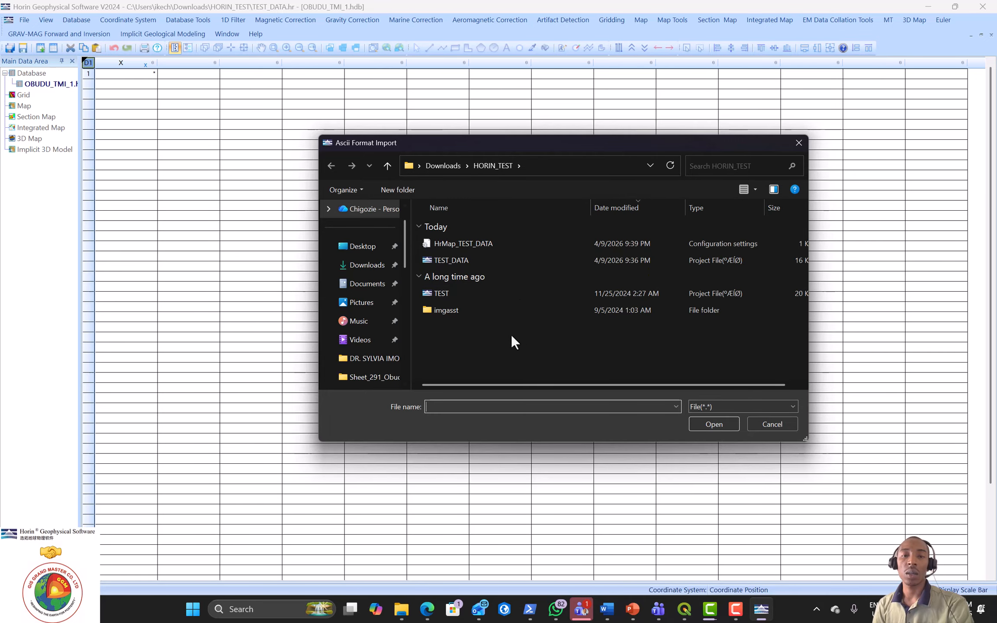
{"action": "left_click", "coordinate": [363, 289]}
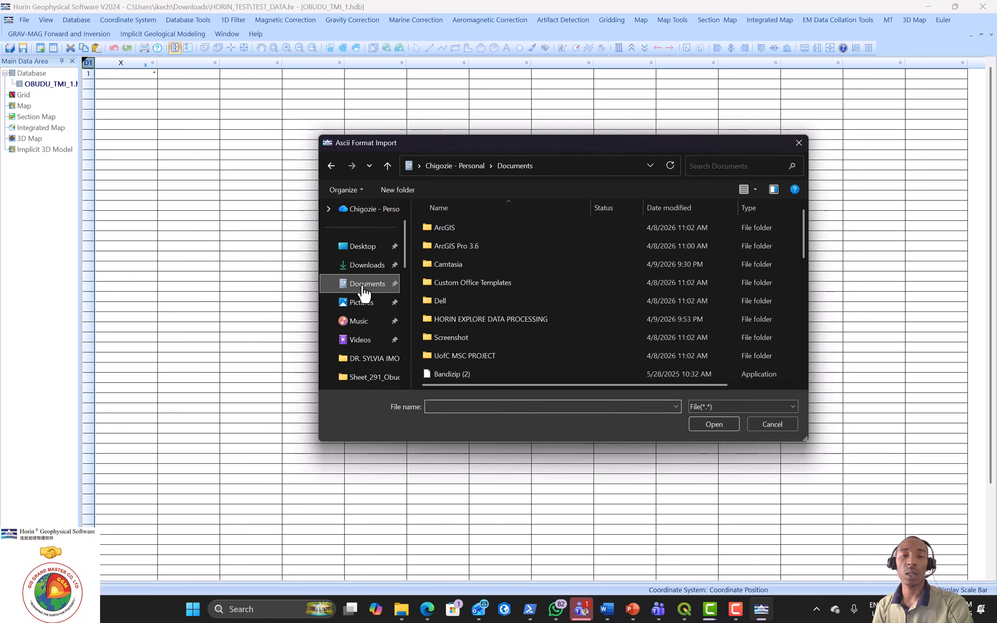
{"action": "double_click", "coordinate": [492, 319]}
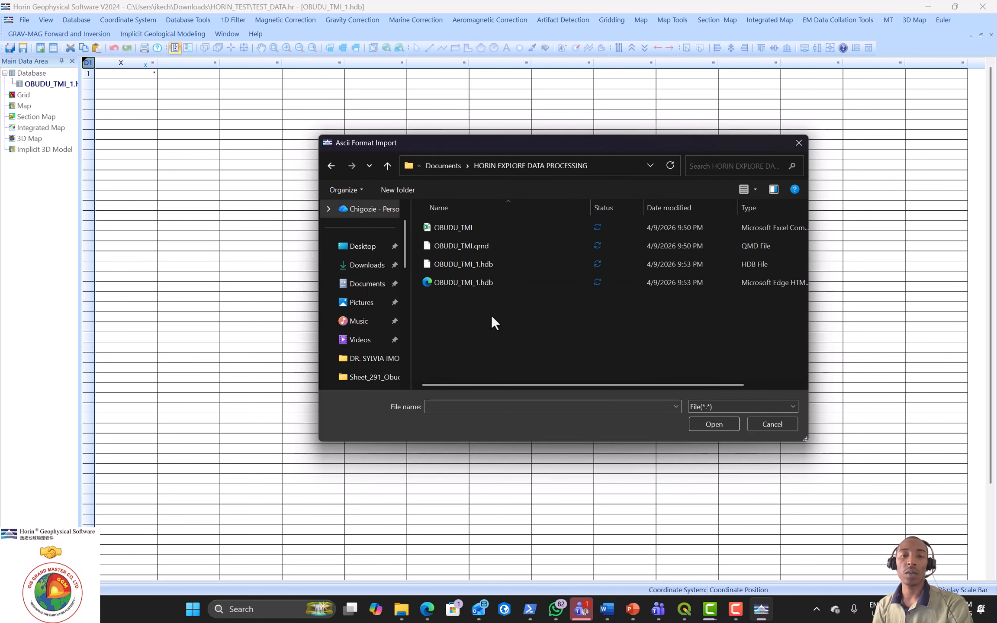
{"action": "left_click", "coordinate": [460, 232]}
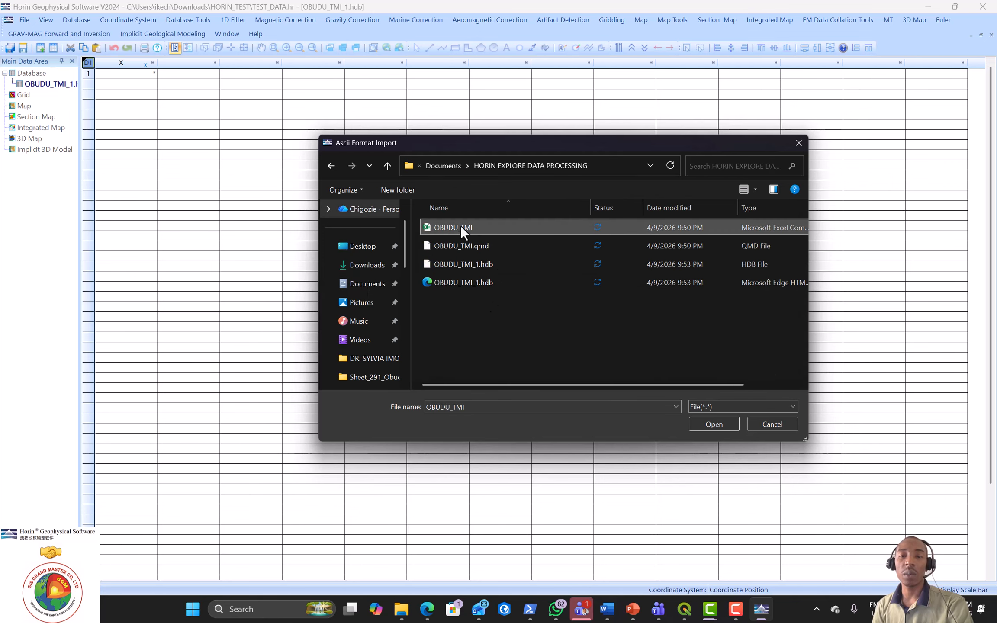
{"action": "left_click", "coordinate": [715, 426]}
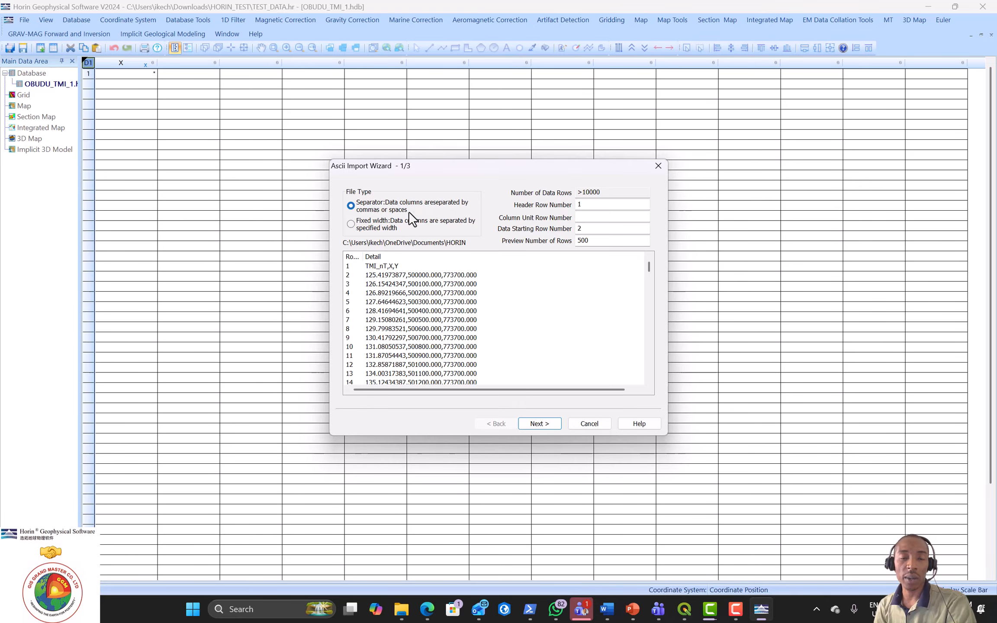
Step: Keep the Separator file type instead of fixed width, review the TMI_nT,X,Y preview, and continue
{"action": "left_click", "coordinate": [351, 224]}
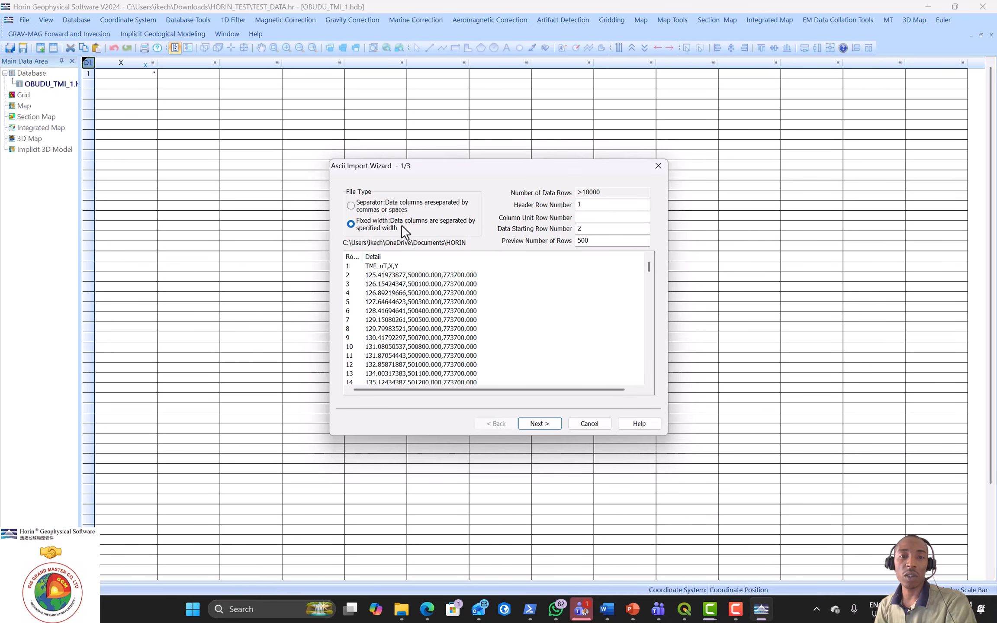
{"action": "left_click", "coordinate": [351, 206]}
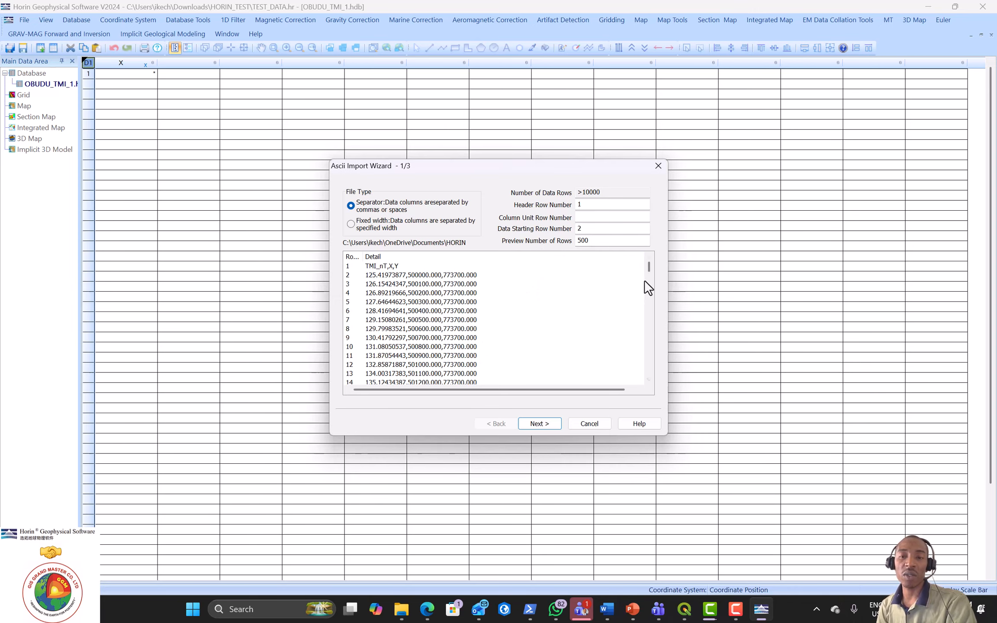
{"action": "left_click_drag", "start_coordinate": [648, 267], "coordinate": [650, 373]}
{"action": "scroll", "coordinate": [650, 372], "scroll_direction": "down", "scroll_amount": 3}
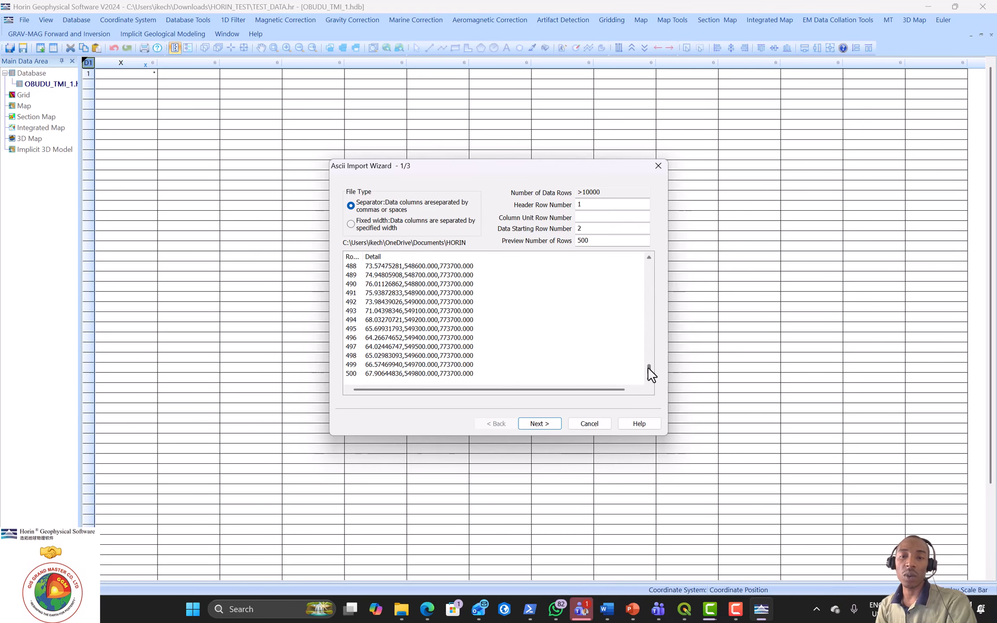
{"action": "left_click_drag", "start_coordinate": [648, 368], "coordinate": [645, 251]}
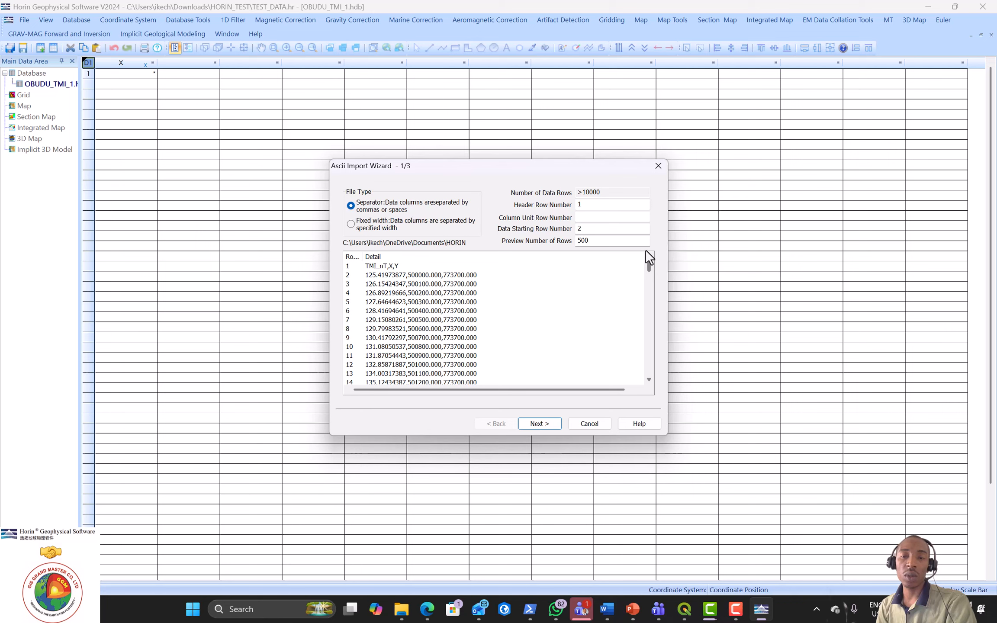
{"action": "left_click", "coordinate": [538, 425]}
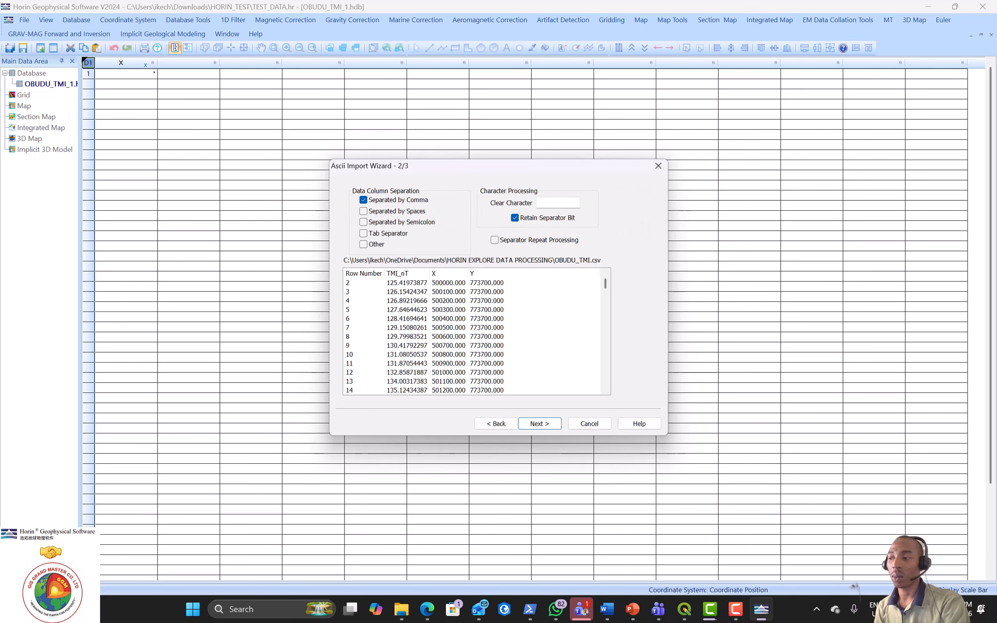
Step: Keep Comma as the separator and advance the import wizard to step 3/3
{"action": "key", "text": "F10"}
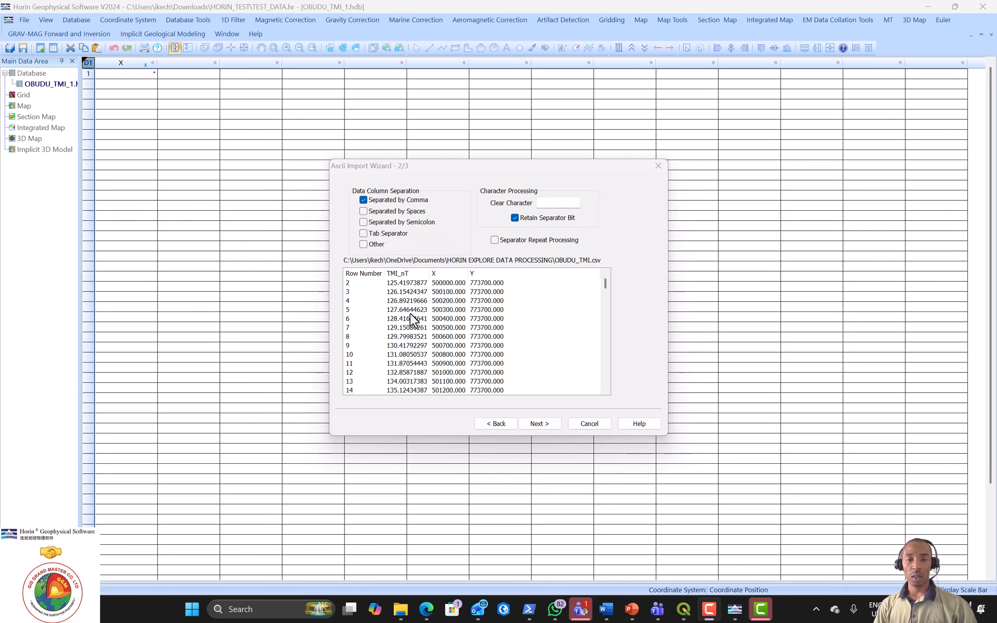
{"action": "left_click", "coordinate": [541, 424]}
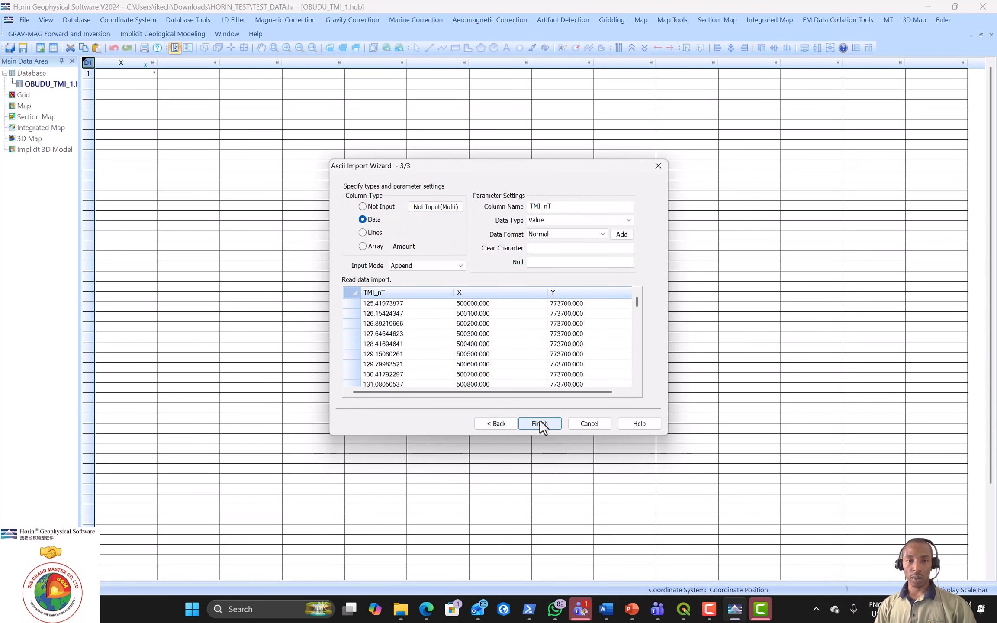
Step: Keep the TMI_nT column as data type Value with Normal format
{"action": "left_click", "coordinate": [382, 291]}
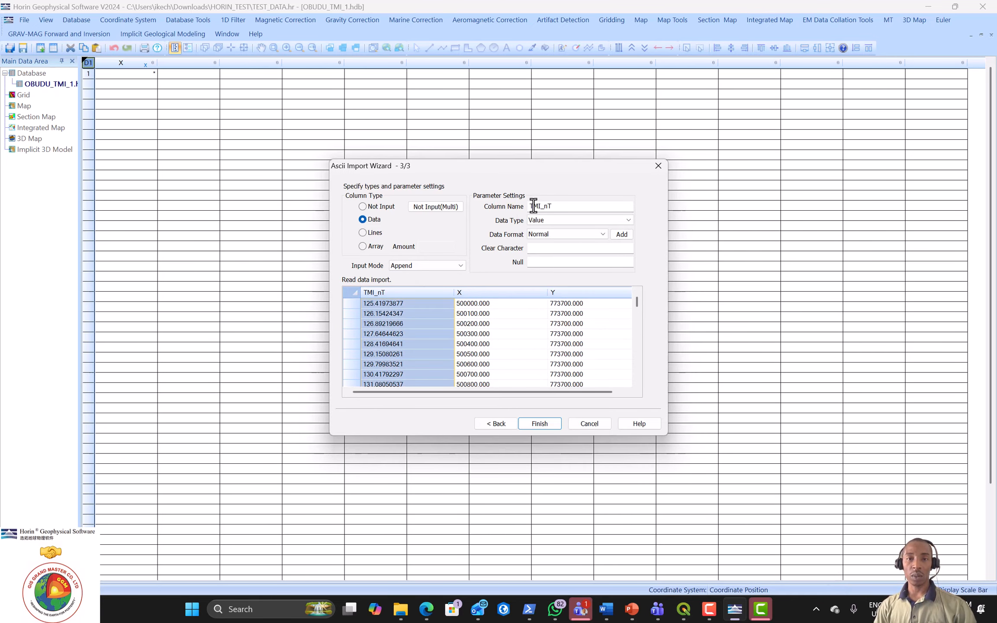
{"action": "type", "text": "T"}
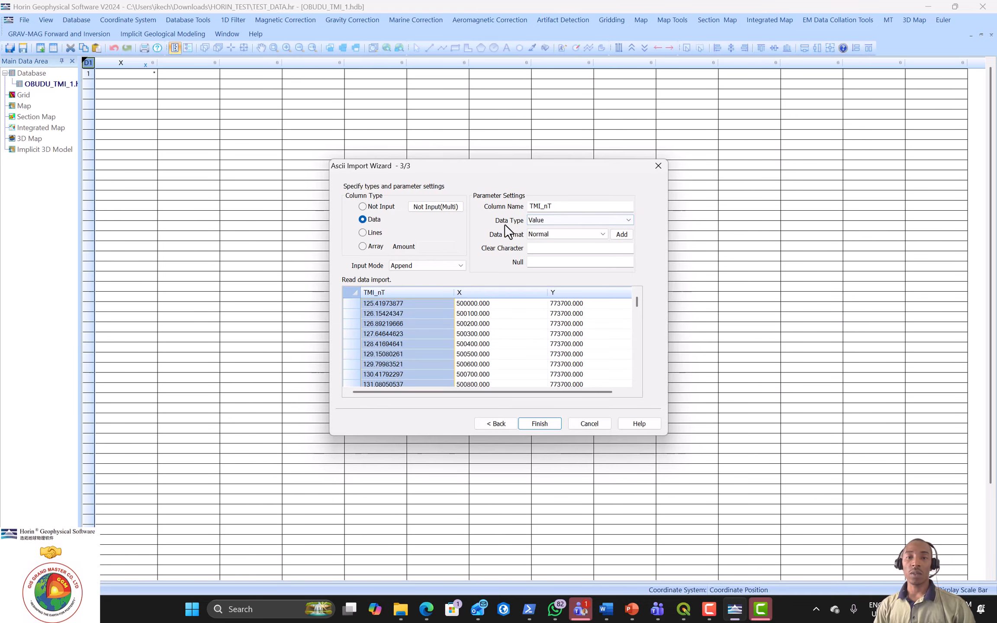
{"action": "left_click", "coordinate": [559, 221]}
{"action": "left_click", "coordinate": [558, 221]}
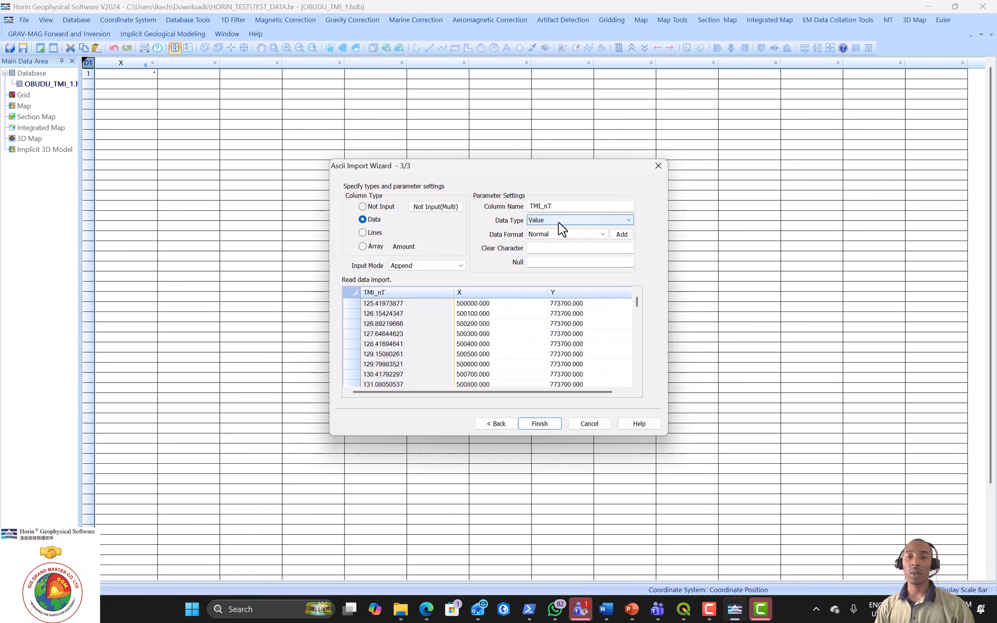
{"action": "left_click", "coordinate": [556, 234]}
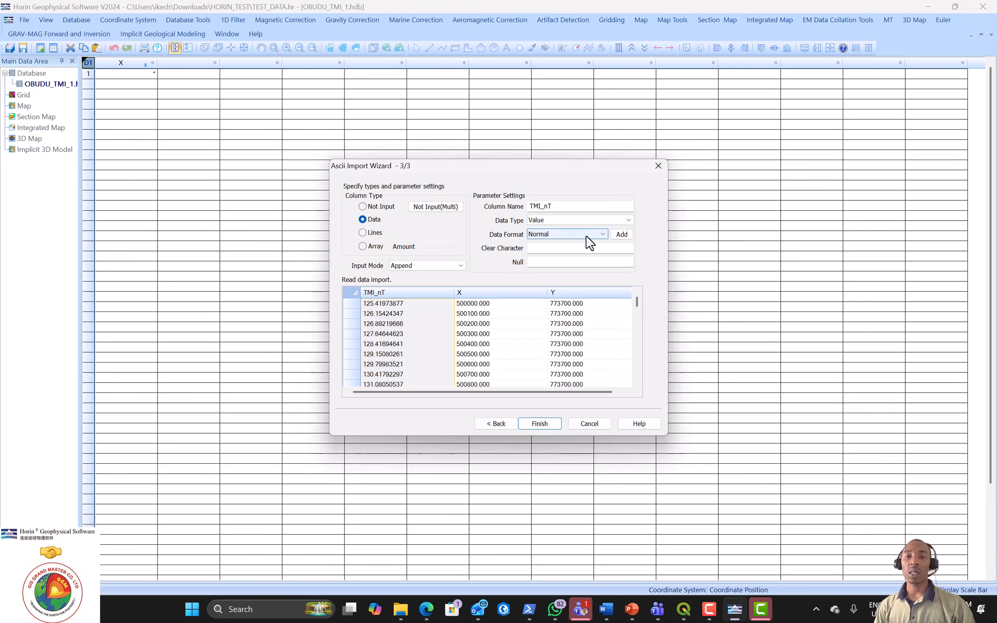
{"action": "left_click", "coordinate": [600, 234]}
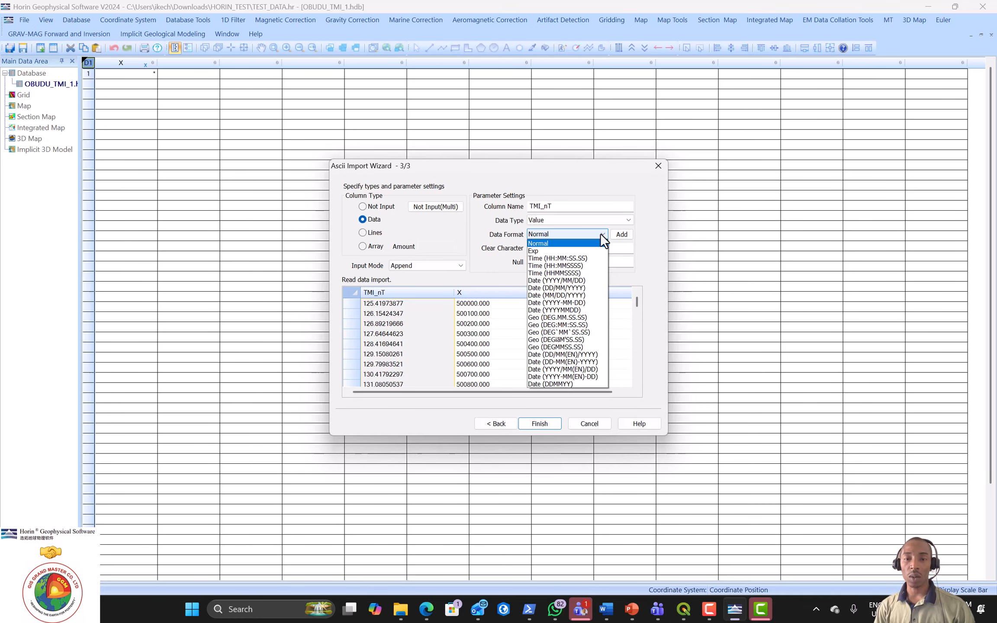
{"action": "left_click", "coordinate": [601, 233]}
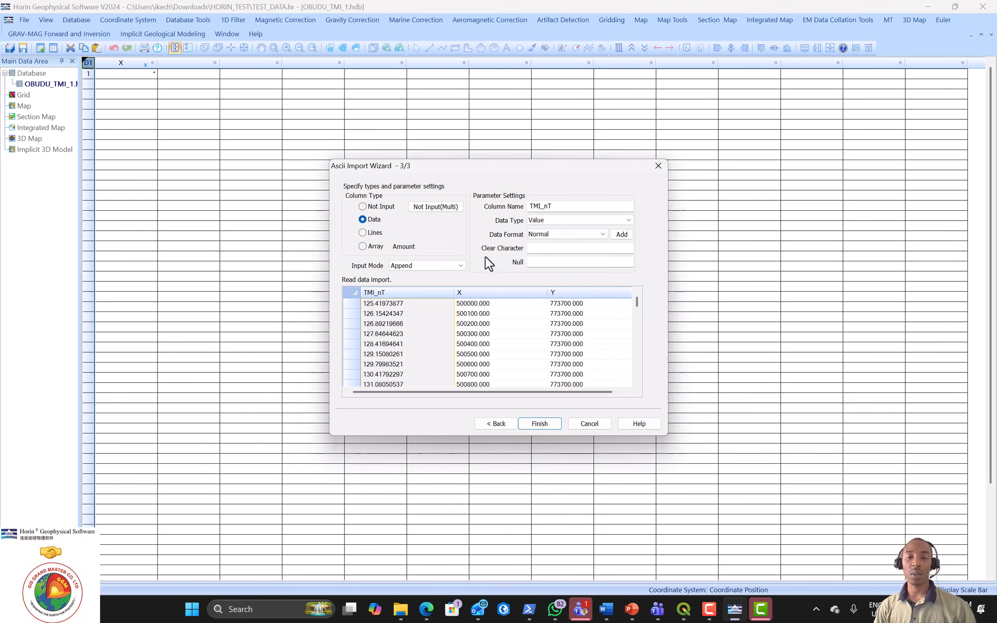
Step: Rename the X column to X_LONG_WSG_UTM32
{"action": "left_click", "coordinate": [476, 291]}
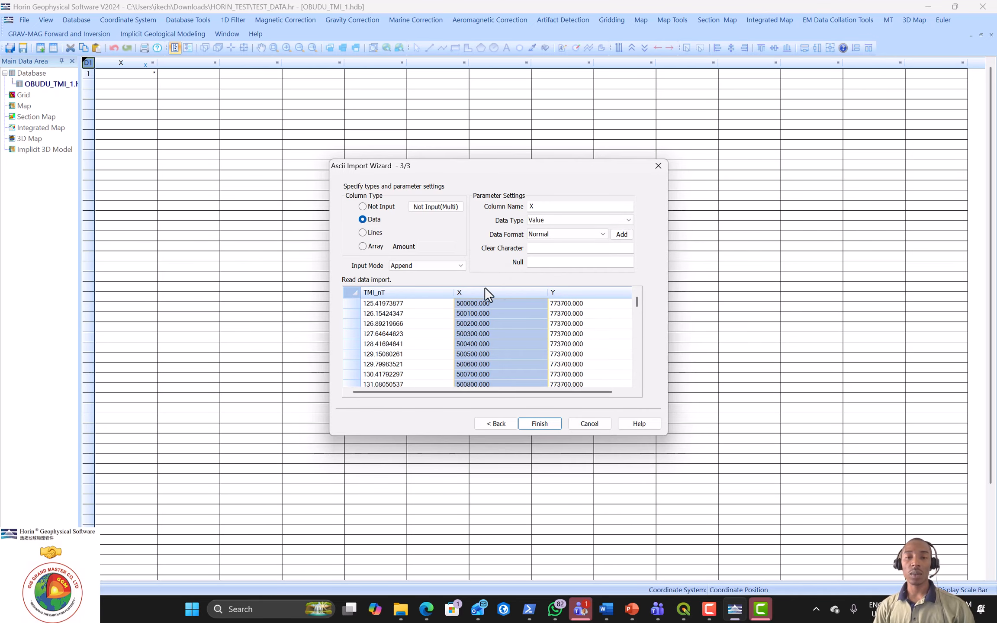
{"action": "left_click", "coordinate": [545, 208]}
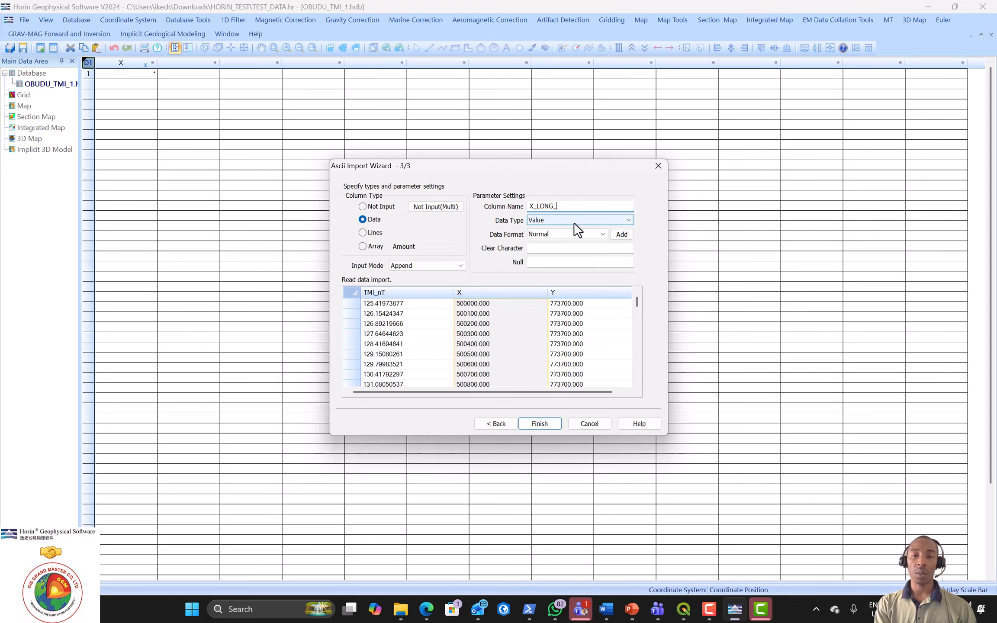
{"action": "type", "text": "M32"}
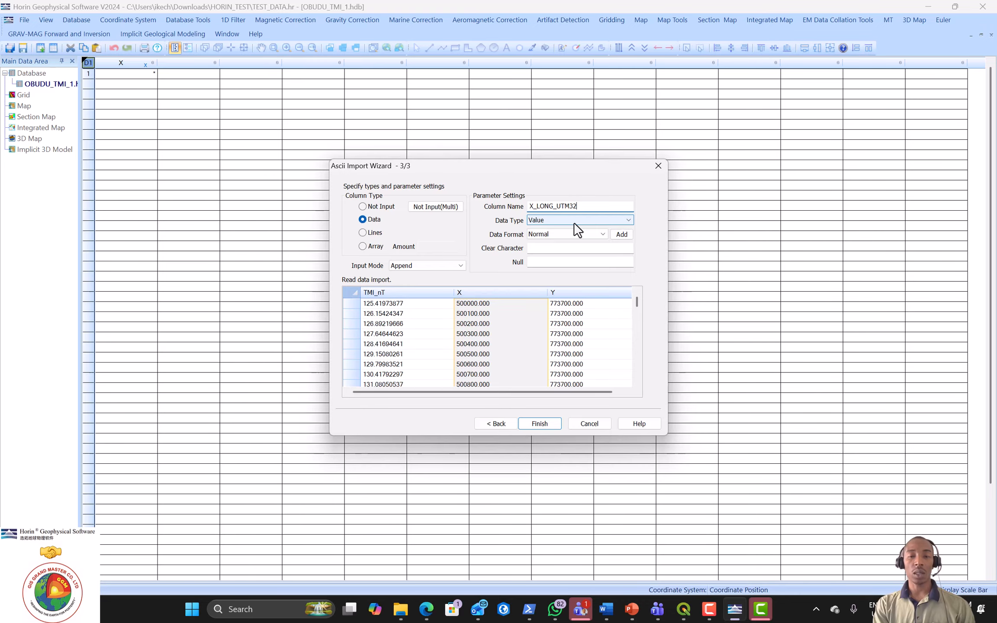
{"action": "left_click", "coordinate": [558, 206]}
{"action": "type", "text": "WGS"}
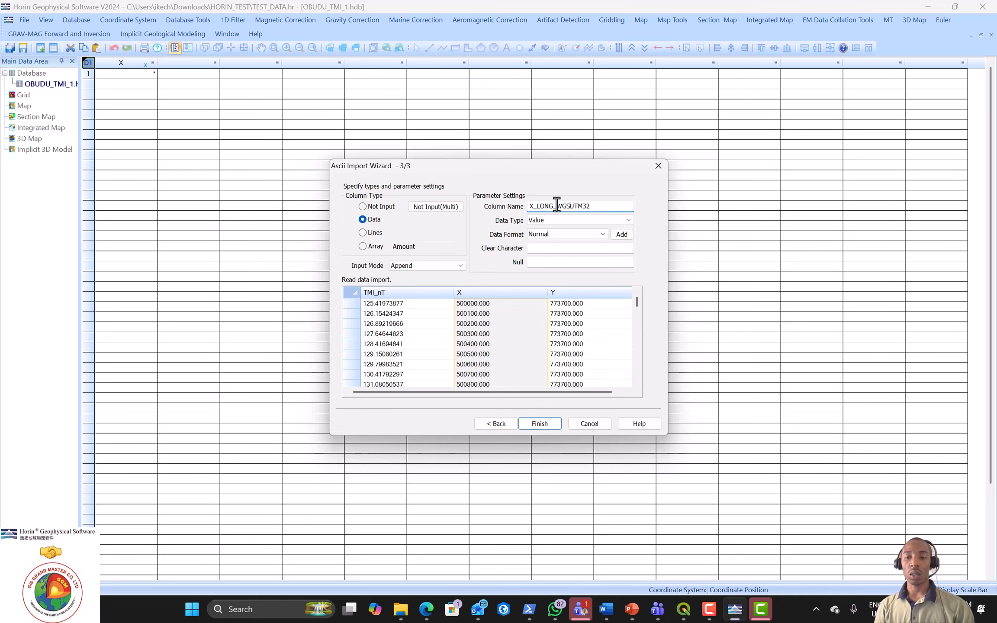
{"action": "key", "text": "BackSpace"}
{"action": "key", "text": "BackSpace"}
{"action": "key", "text": "BackSpace"}
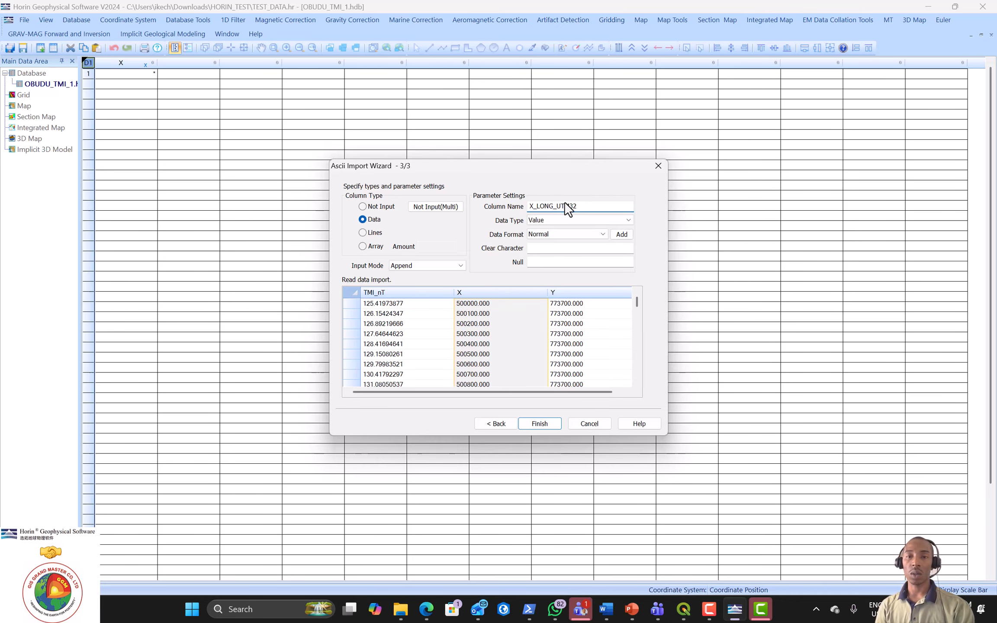
{"action": "type", "text": "W"}
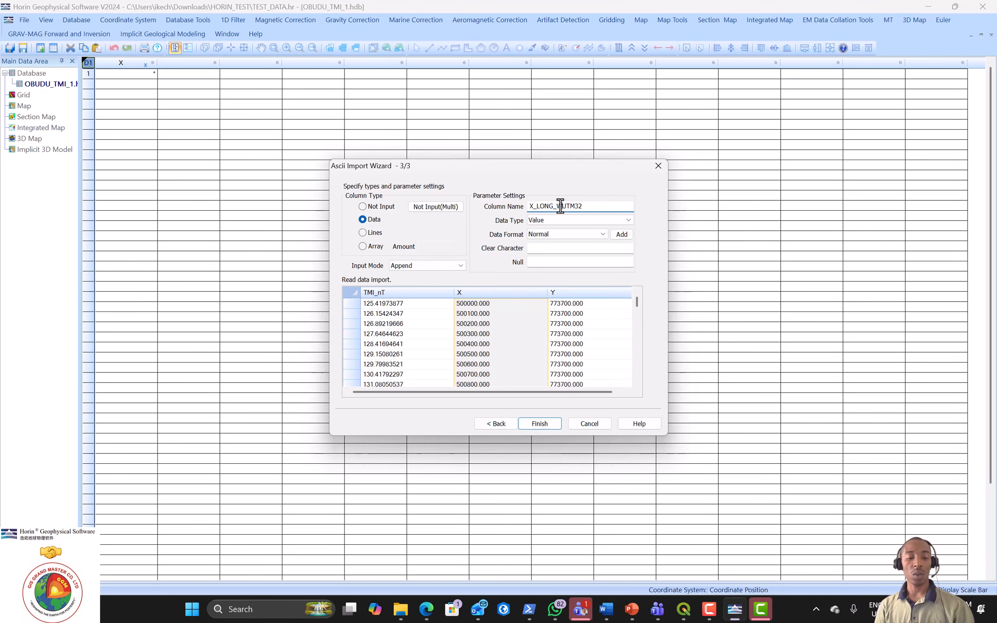
{"action": "type", "text": "GS"}
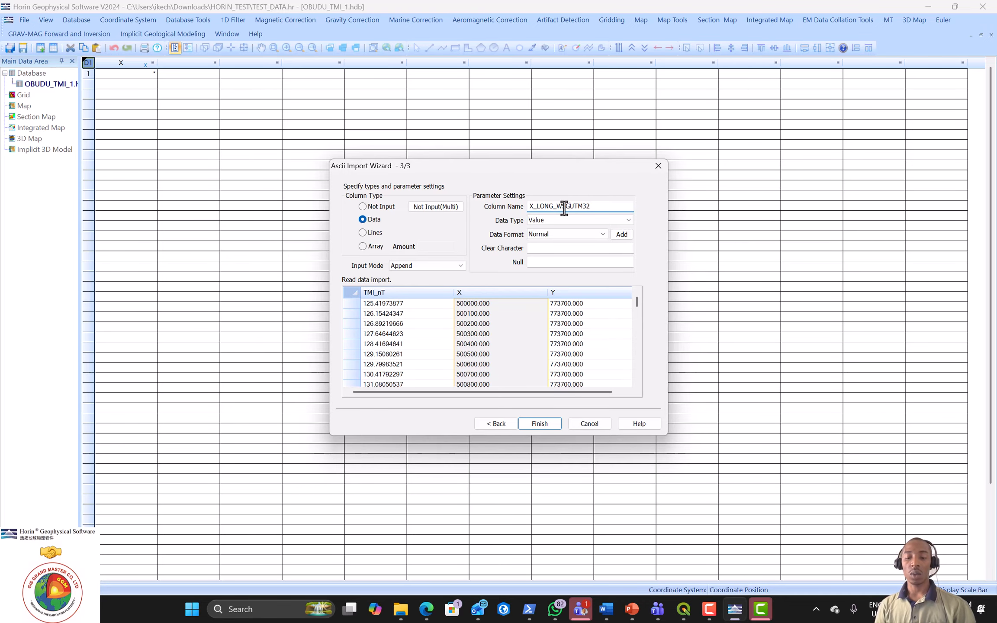
{"action": "type", "text": "_"}
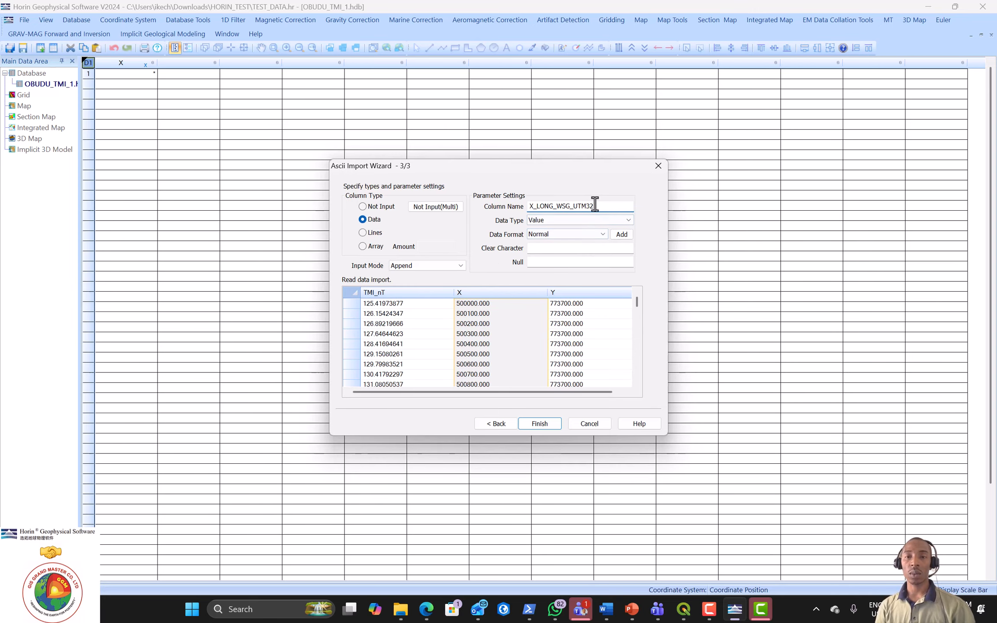
{"action": "left_click_drag", "start_coordinate": [595, 204], "coordinate": [553, 207]}
{"action": "key", "text": "ctrl+c"}
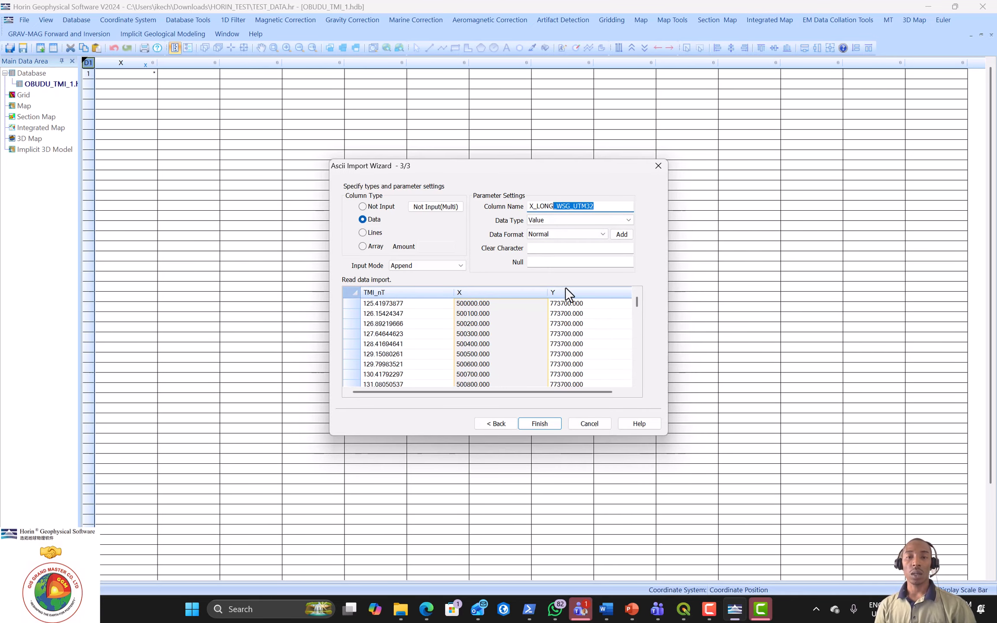
{"action": "left_click", "coordinate": [565, 293]}
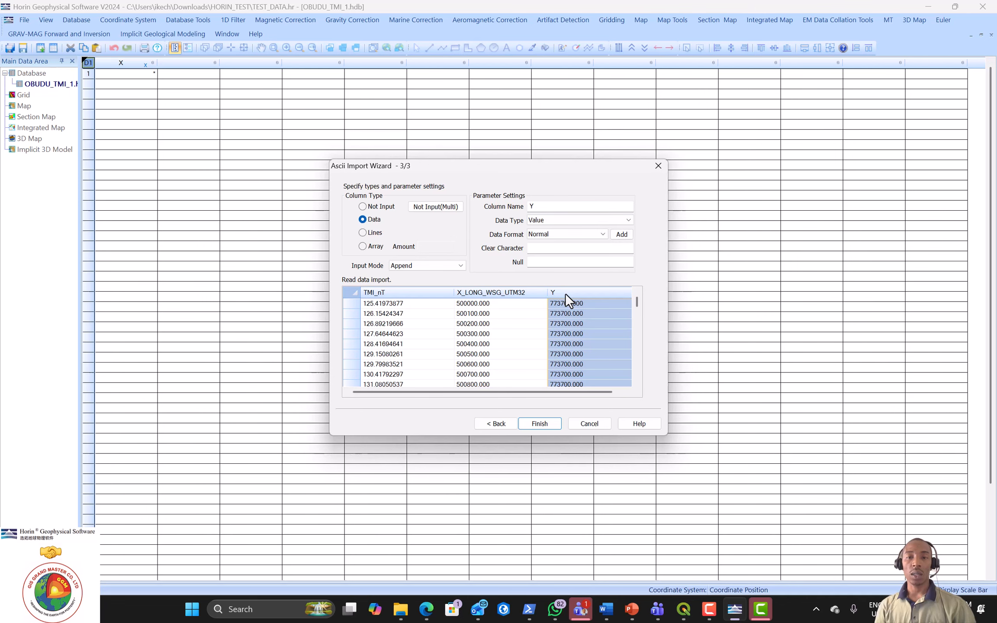
Step: Rename the Y column to Y_LAT_WSG_UTM32 and finish the import
{"action": "left_click", "coordinate": [551, 206]}
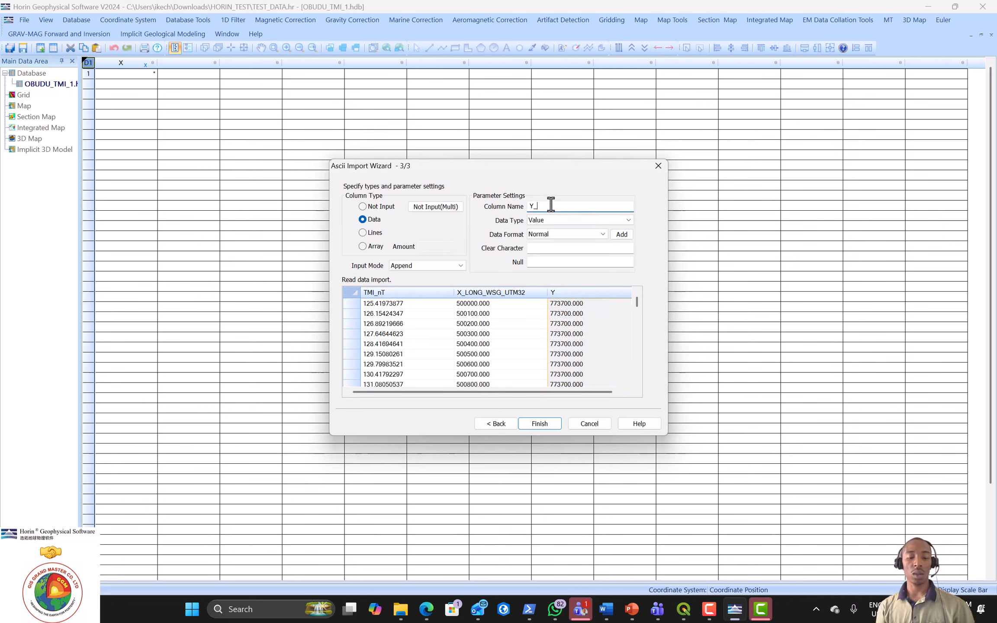
{"action": "type", "text": "_"}
{"action": "key", "text": "ctrl+v"}
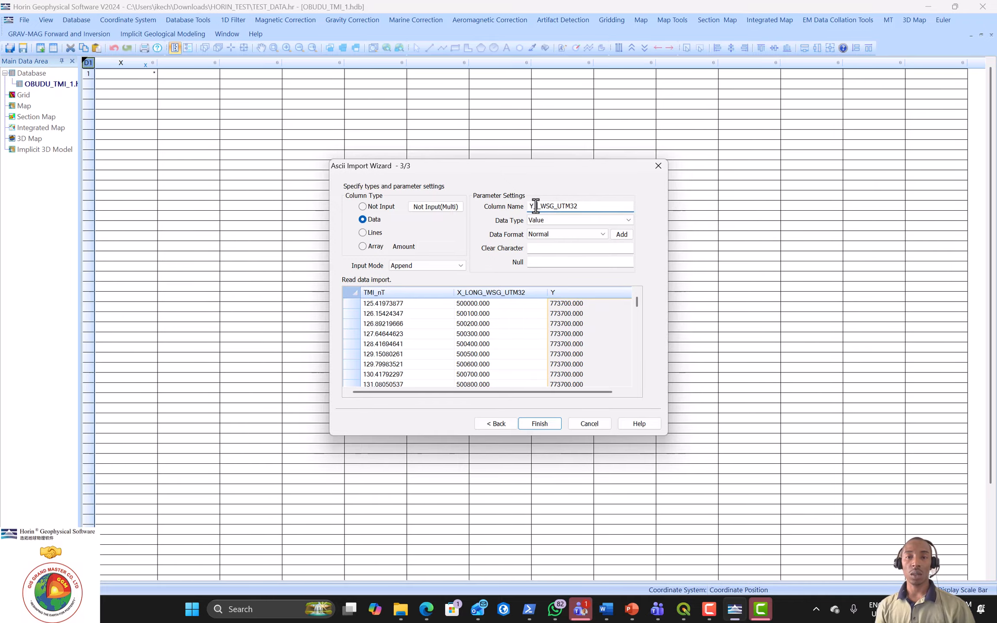
{"action": "left_click", "coordinate": [535, 206]}
{"action": "type", "text": "_LAT"}
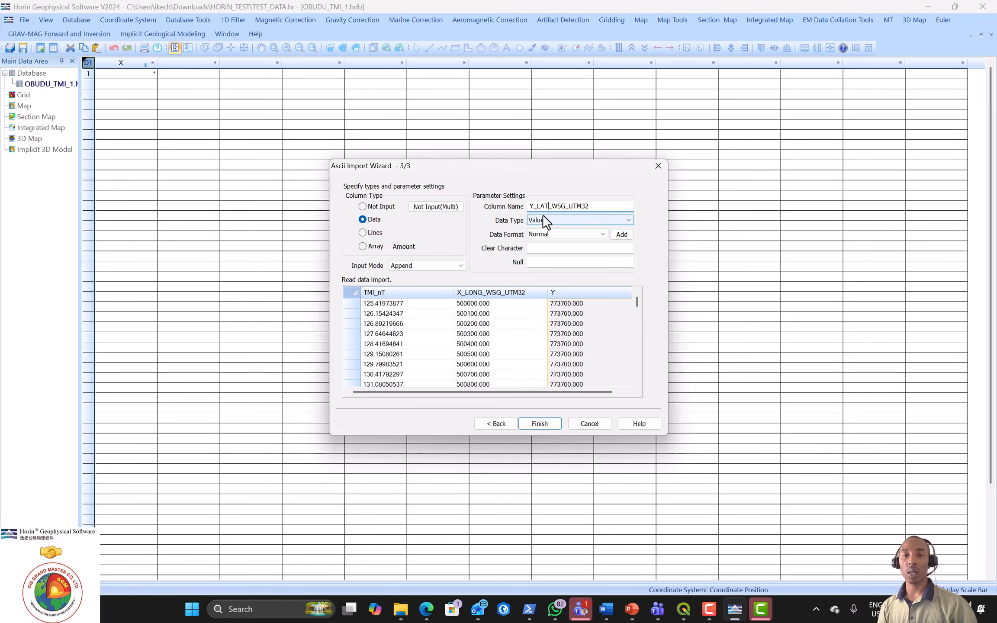
{"action": "left_click", "coordinate": [535, 426]}
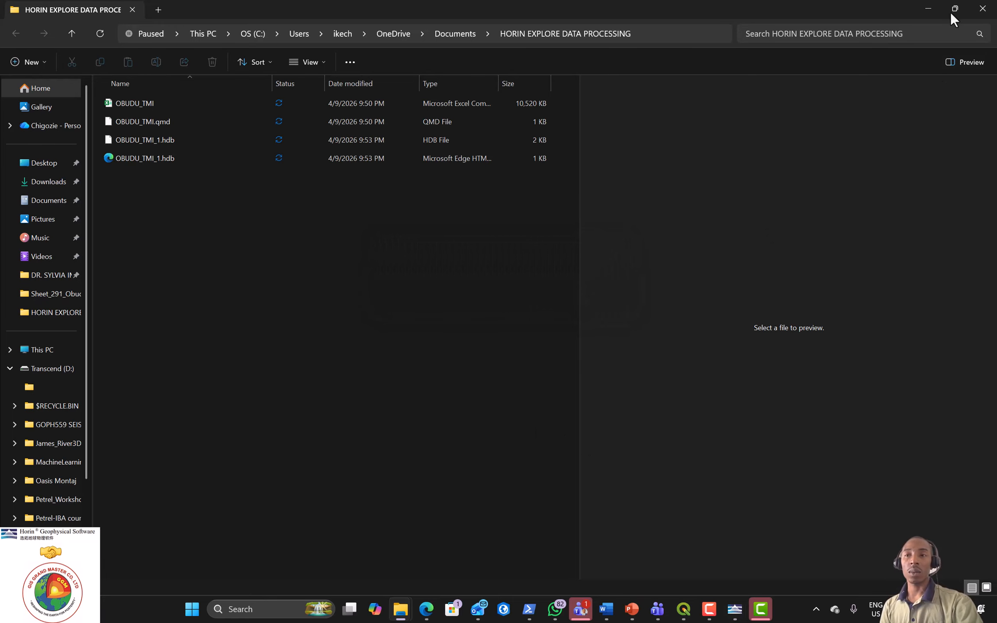
Step: Minimize File Explorer to reveal the imported TMI table in Horin
{"action": "left_click", "coordinate": [930, 9]}
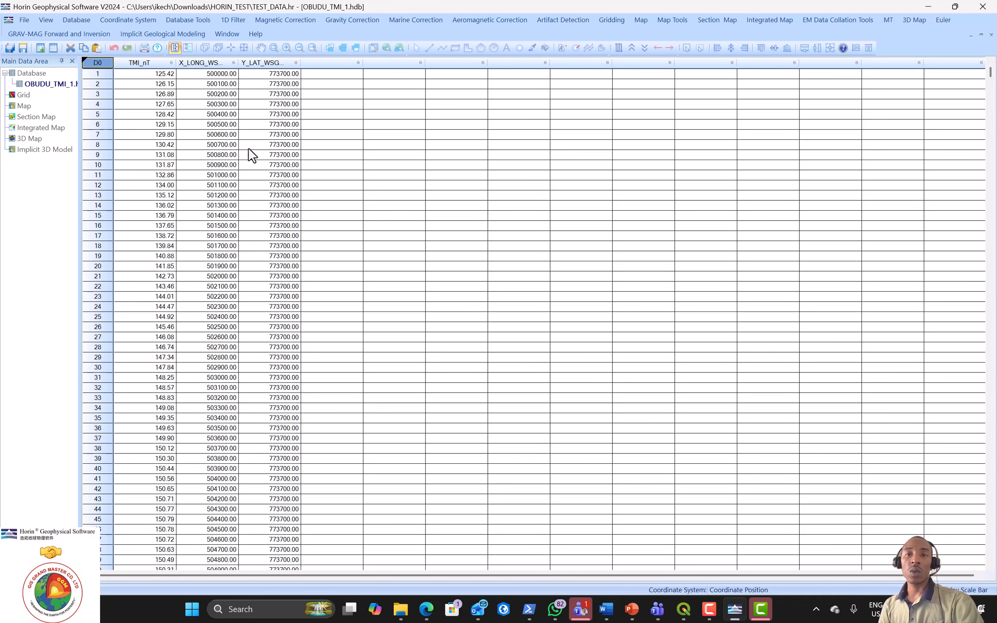
{"action": "left_click", "coordinate": [622, 21]}
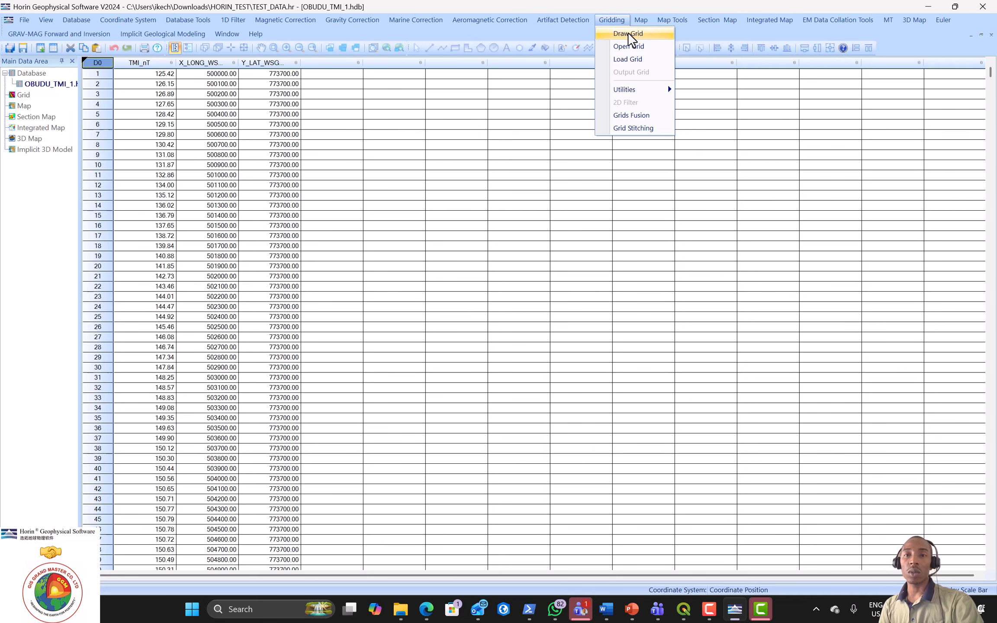
{"action": "left_click", "coordinate": [628, 33]}
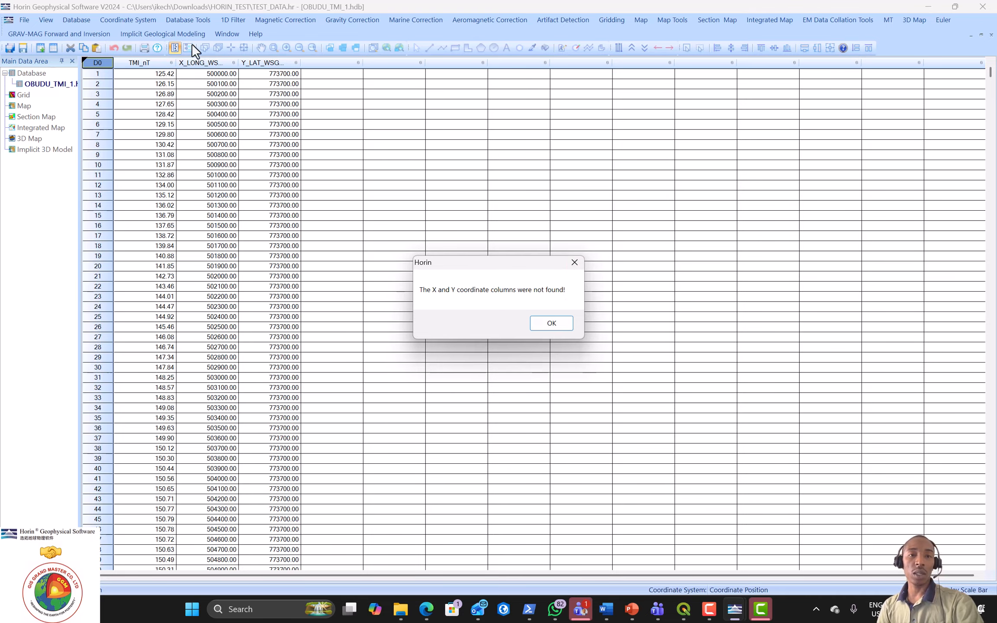
{"action": "left_click", "coordinate": [574, 261]}
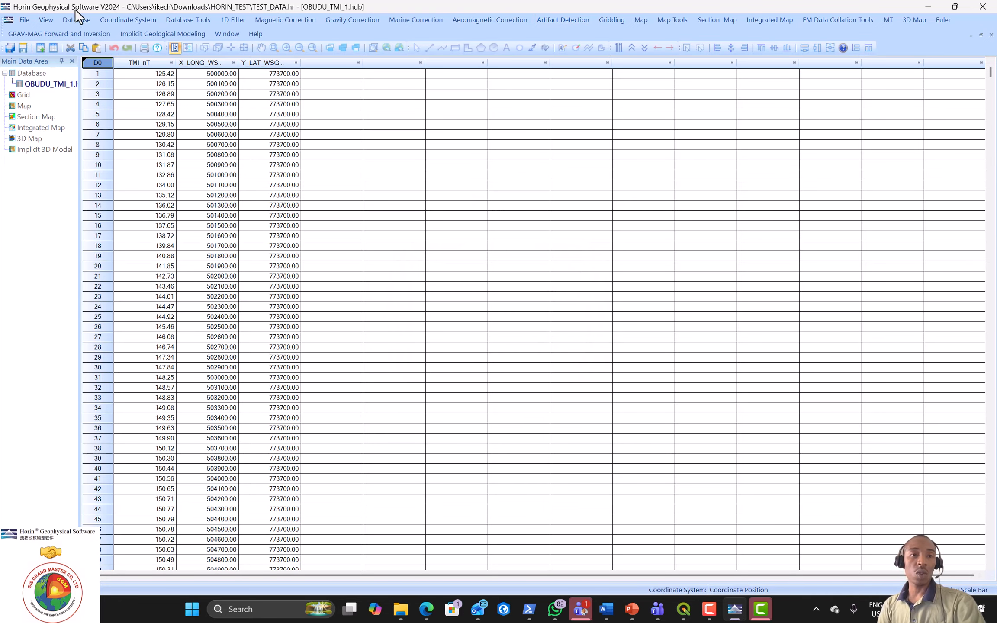
Step: Set X_LONG_WSG_UTM32 as X, Y_LAT_WSG_UTM32 as Y and TMI_nT as Z coordinate columns
{"action": "left_click", "coordinate": [120, 20]}
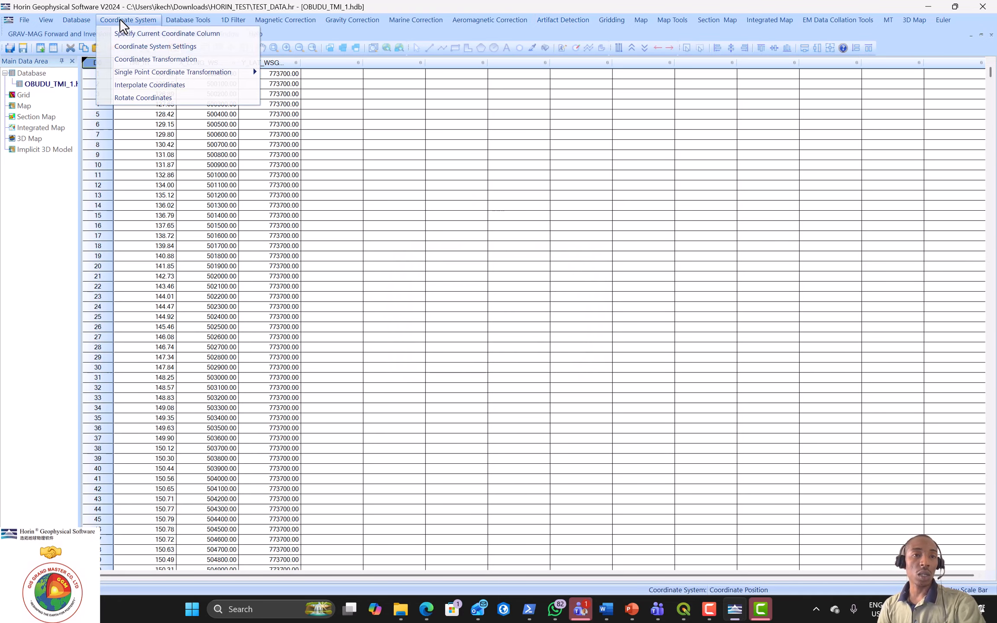
{"action": "left_click", "coordinate": [131, 35]}
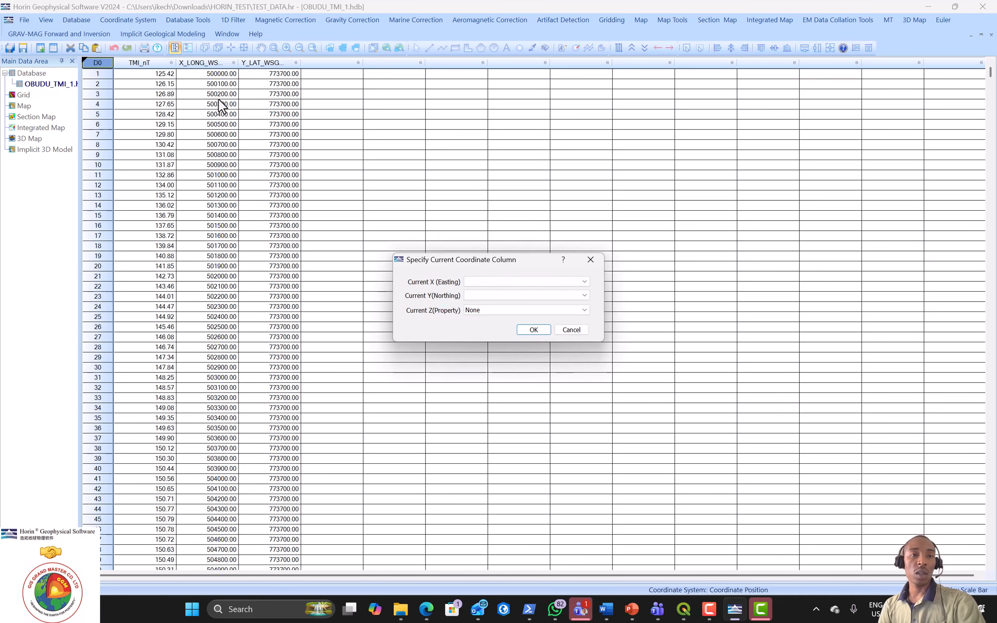
{"action": "left_click", "coordinate": [582, 282]}
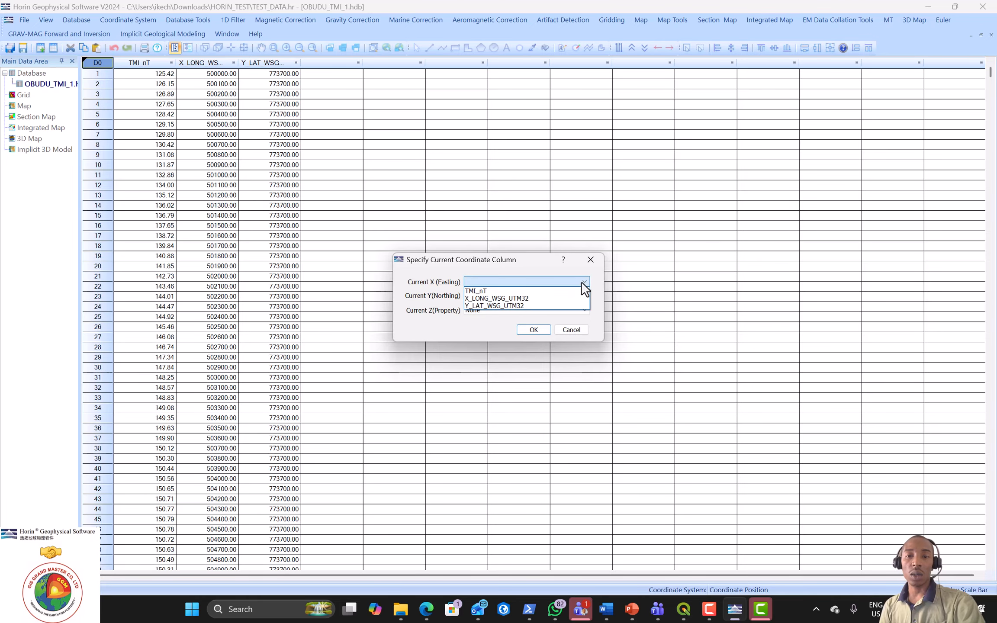
{"action": "left_click", "coordinate": [533, 298]}
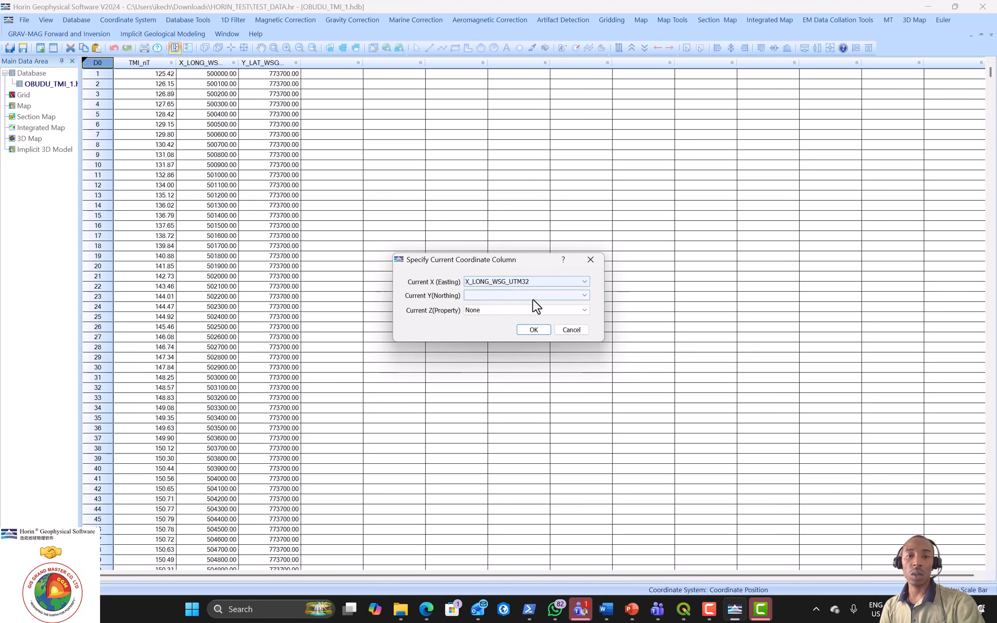
{"action": "left_click", "coordinate": [575, 298]}
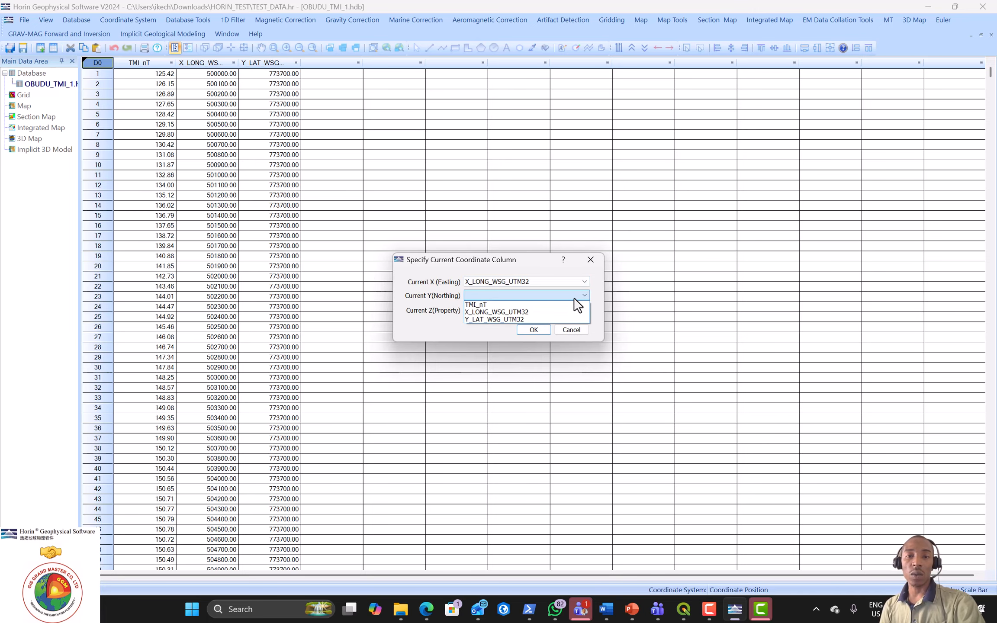
{"action": "left_click", "coordinate": [525, 318]}
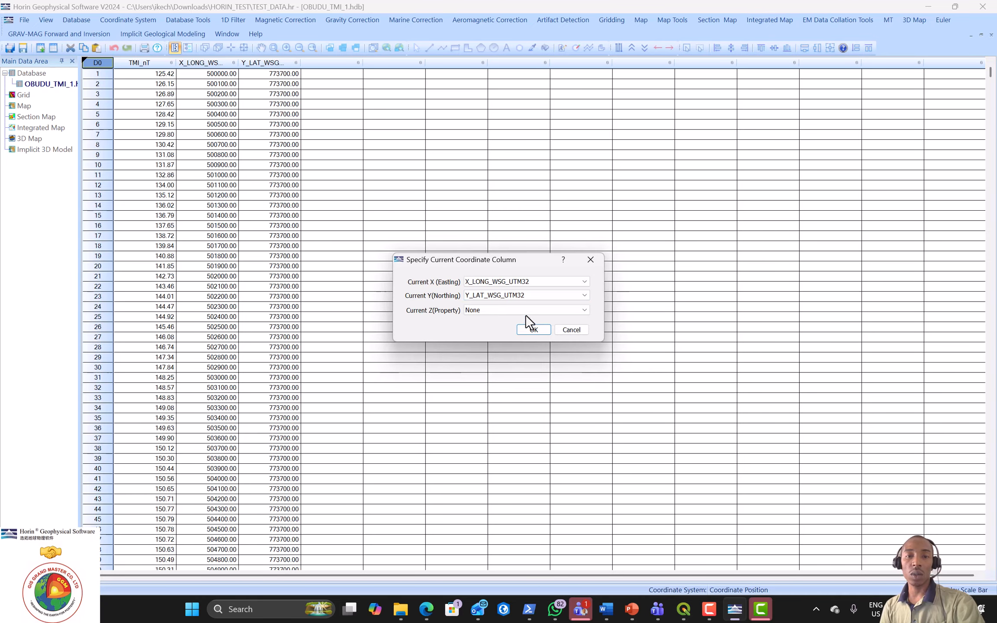
{"action": "left_click", "coordinate": [570, 310]}
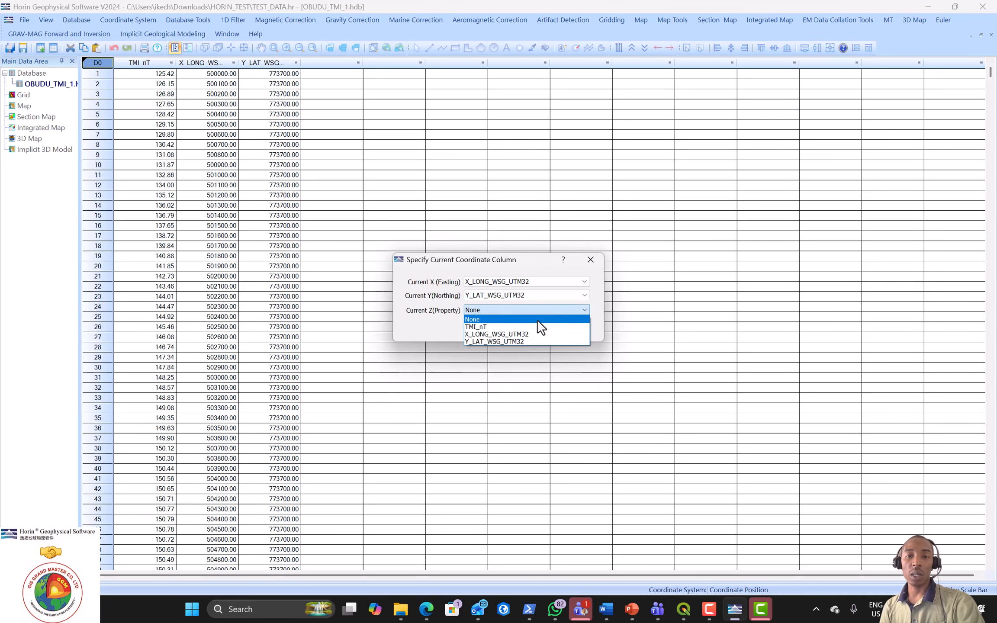
{"action": "left_click", "coordinate": [524, 326]}
{"action": "left_click", "coordinate": [533, 331]}
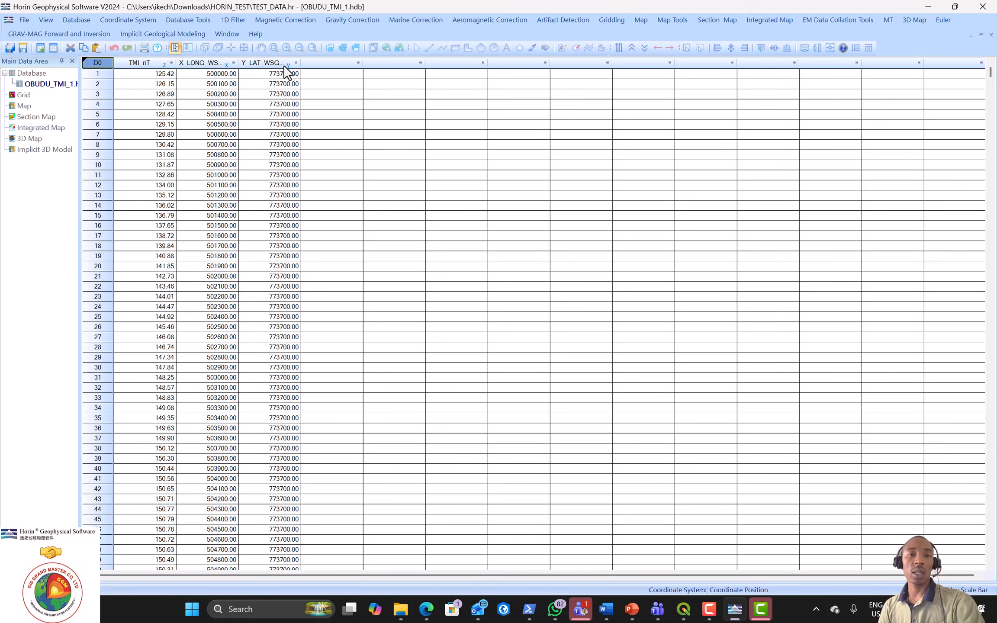
Step: Start gridding and save the output as HorinGRD file TMI_nT.grd in HORIN EXPLORE DATA PROCESSING
{"action": "left_click", "coordinate": [613, 19]}
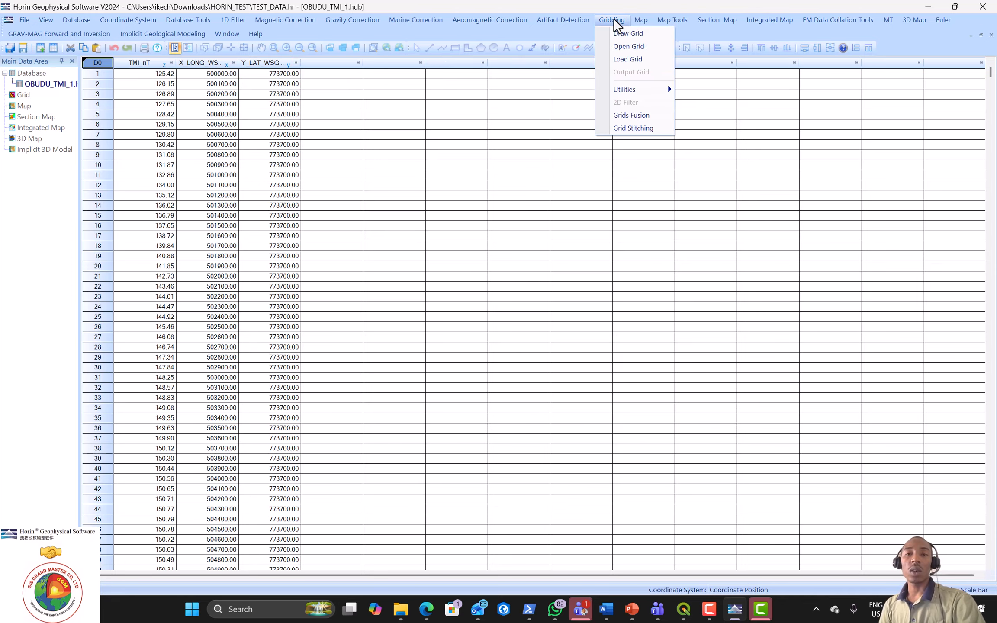
{"action": "left_click", "coordinate": [621, 34]}
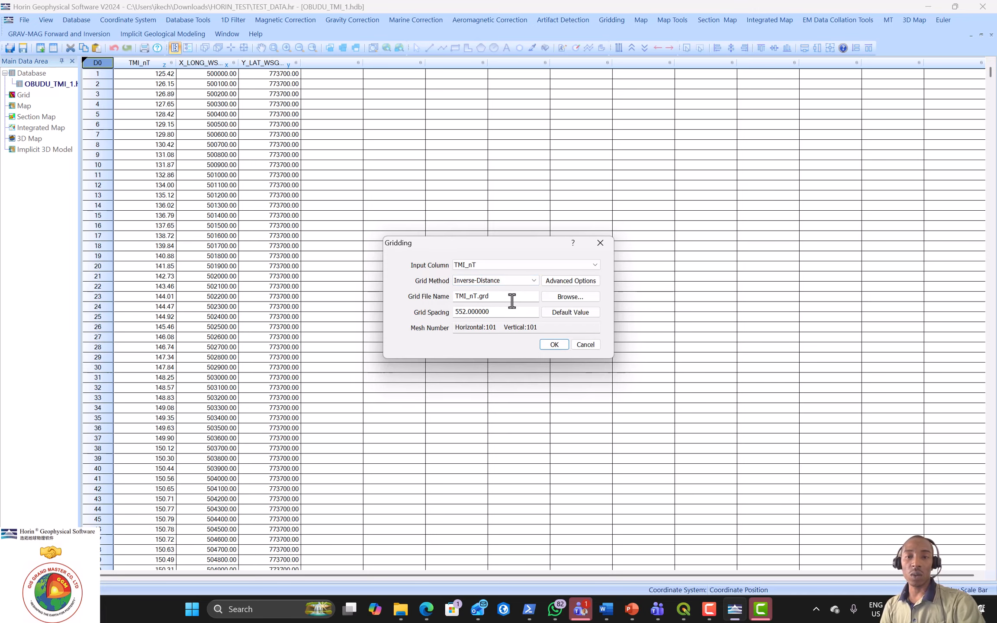
{"action": "left_click", "coordinate": [570, 298]}
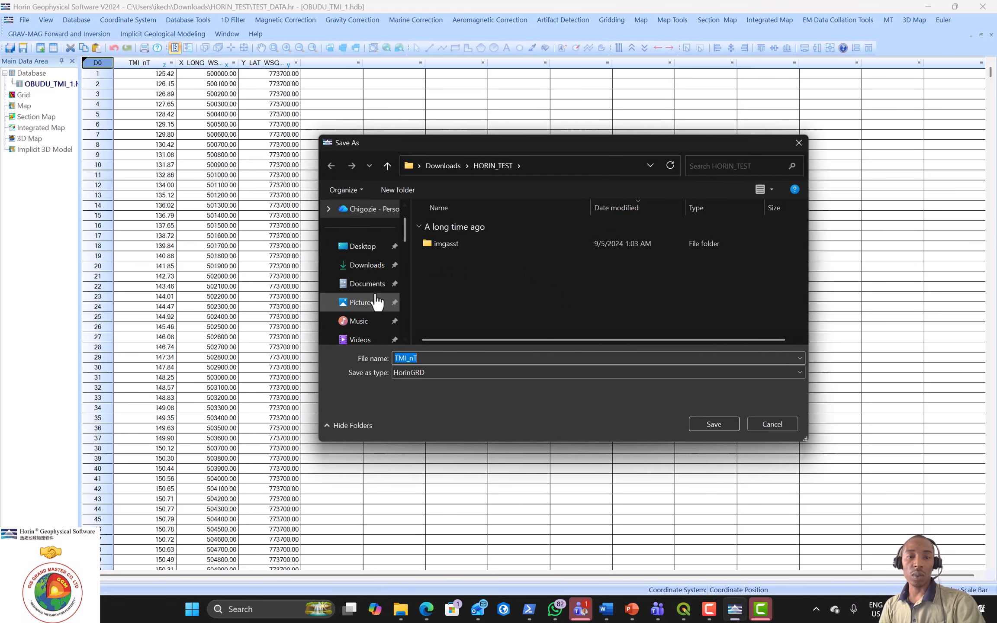
{"action": "left_click", "coordinate": [365, 286]}
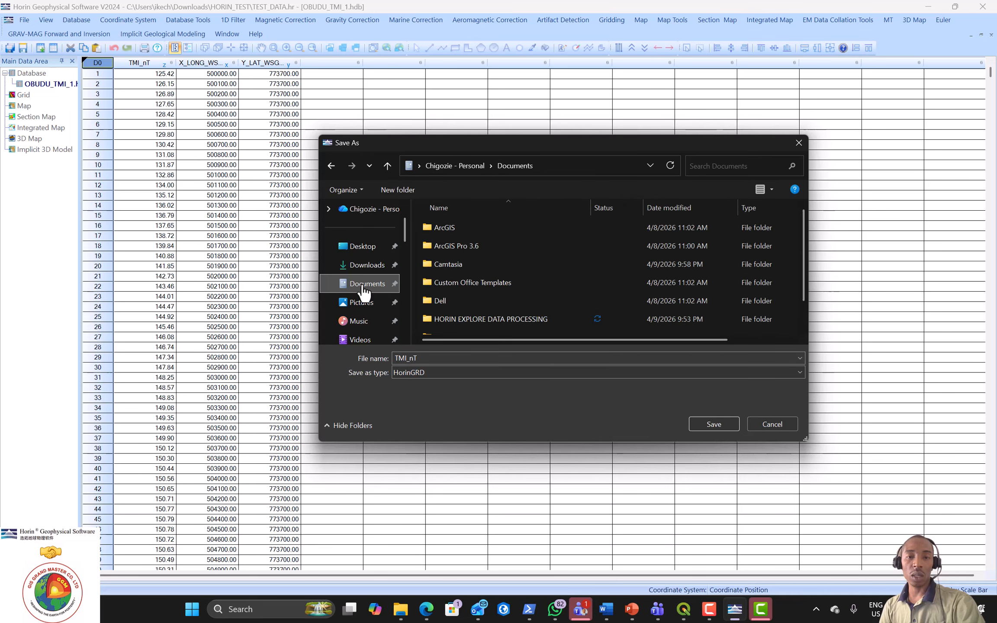
{"action": "double_click", "coordinate": [484, 319]}
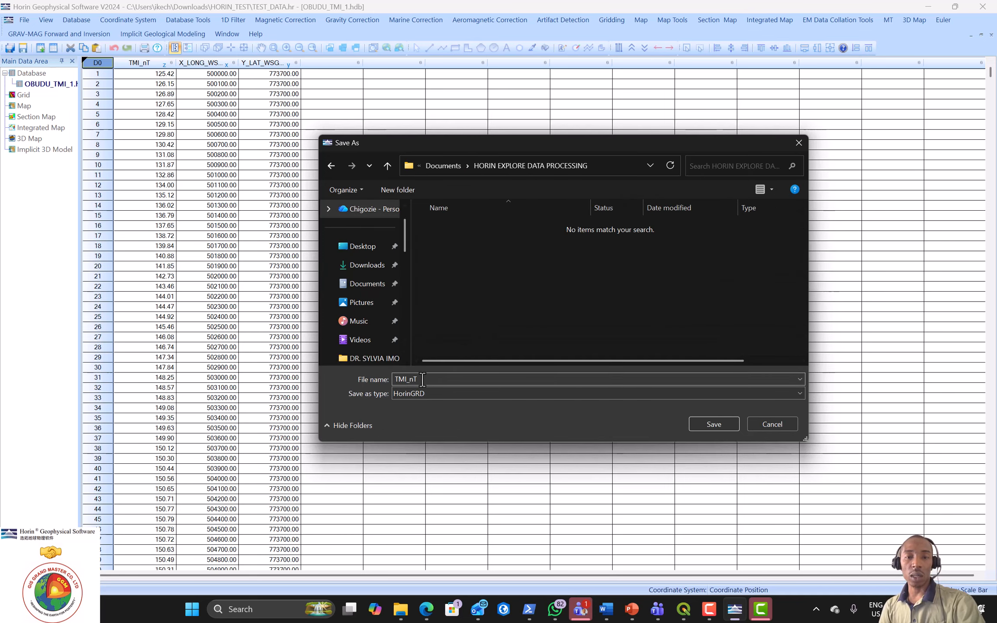
{"action": "left_click", "coordinate": [477, 391]}
{"action": "left_click", "coordinate": [442, 405]}
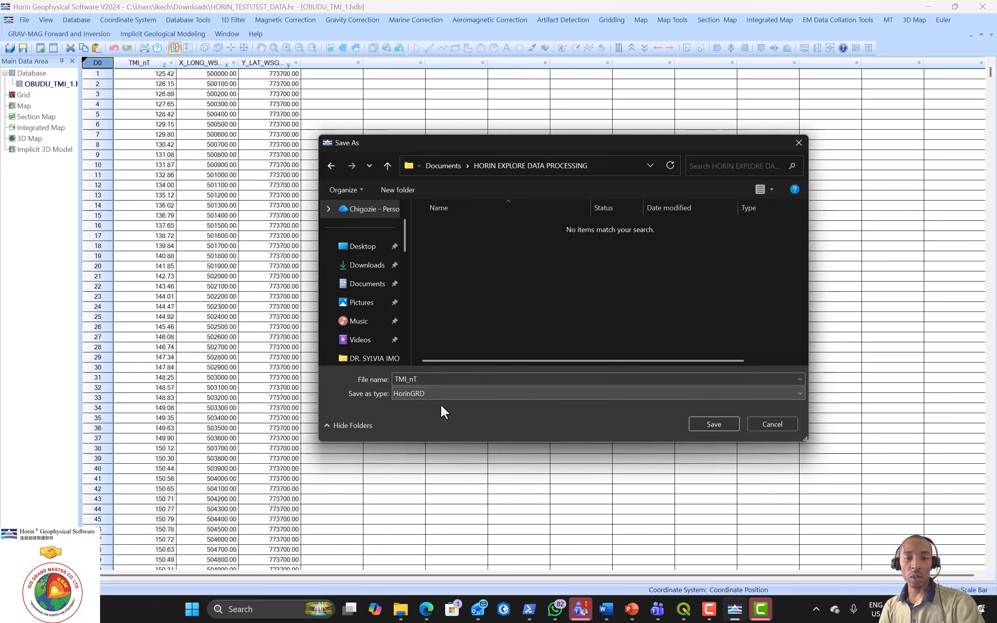
{"action": "left_click", "coordinate": [721, 423]}
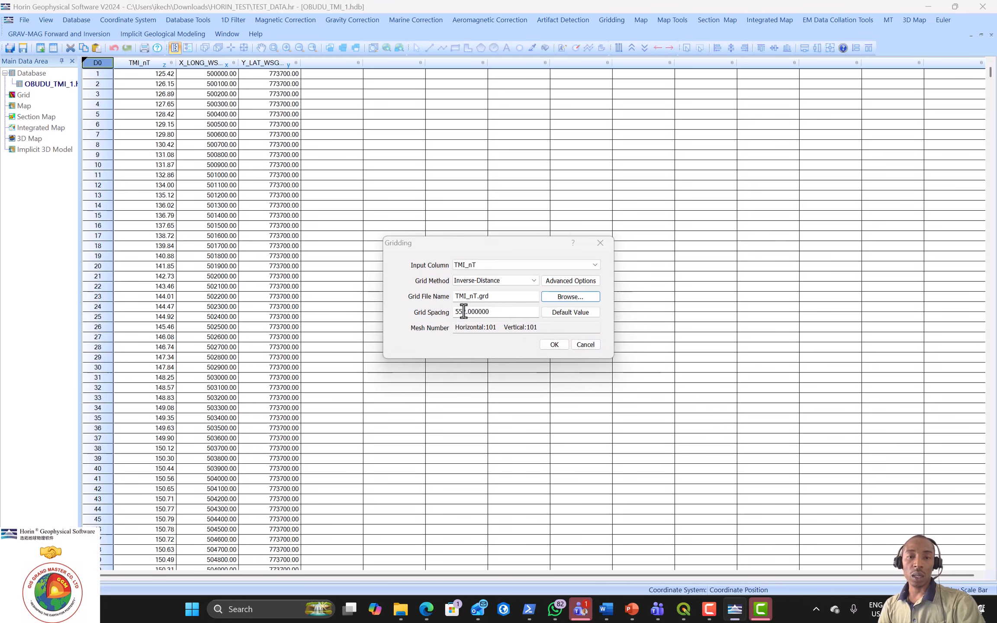
Step: Set the grid spacing to 200
{"action": "left_click", "coordinate": [567, 315]}
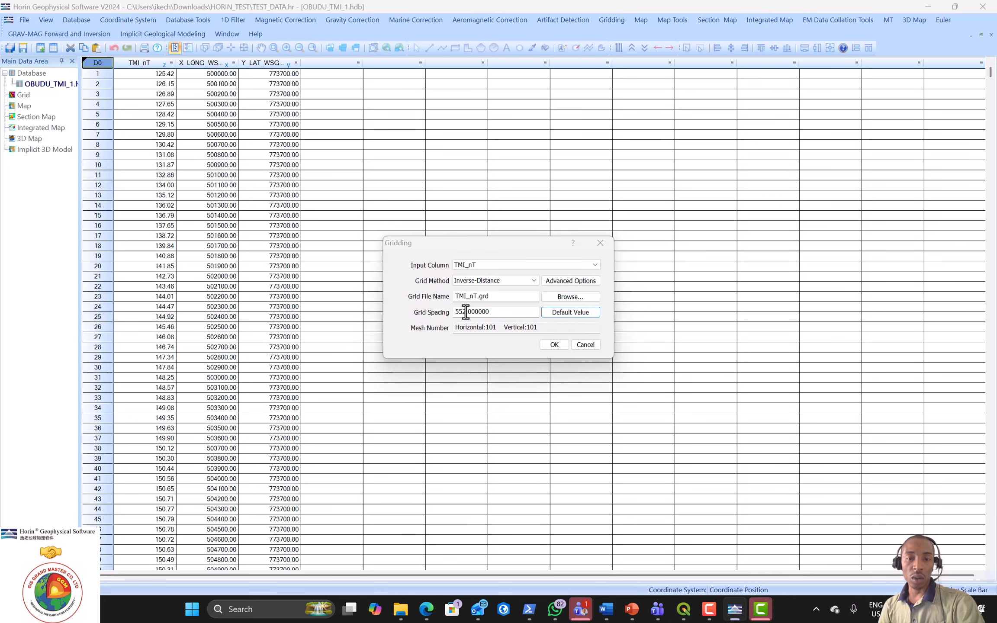
{"action": "left_click_drag", "start_coordinate": [467, 311], "coordinate": [450, 312]}
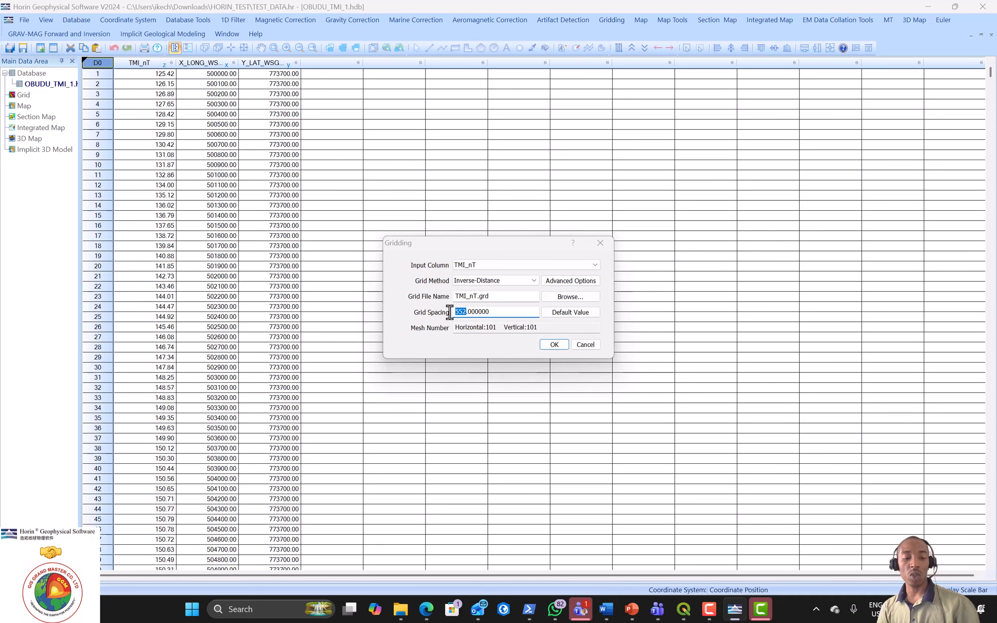
{"action": "type", "text": "200"}
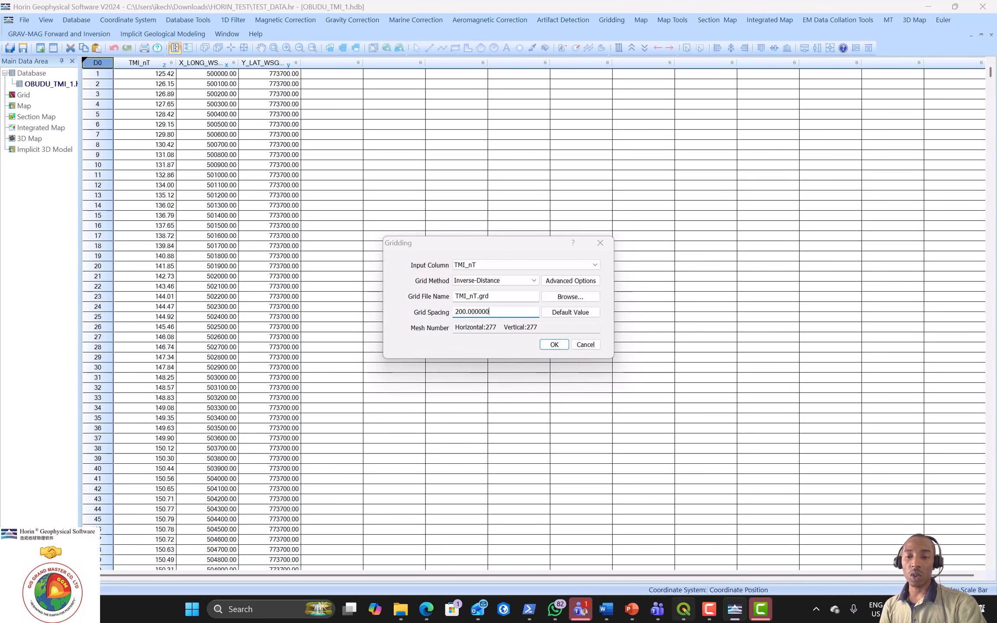
{"action": "left_click", "coordinate": [691, 614]}
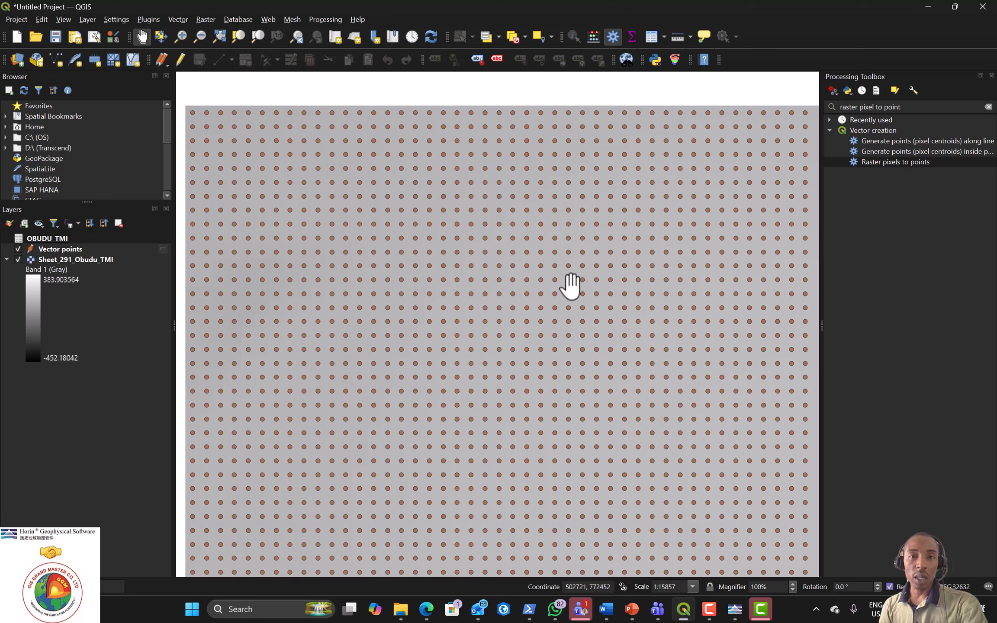
Step: Measure the distance between two neighbouring TMI grid points in QGIS (about 109 m)
{"action": "left_click", "coordinate": [678, 38]}
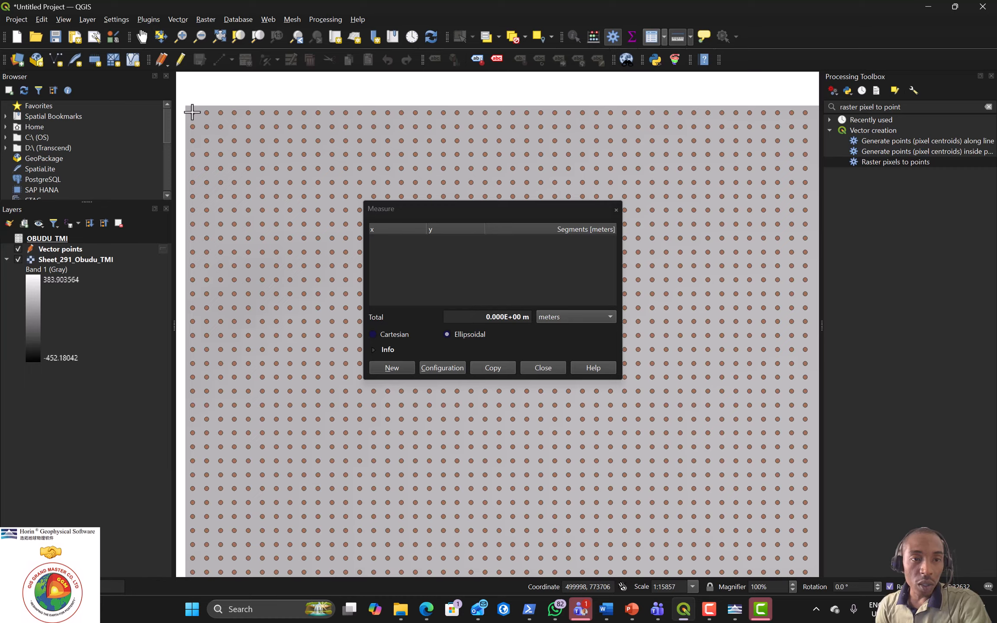
{"action": "left_click", "coordinate": [206, 111]}
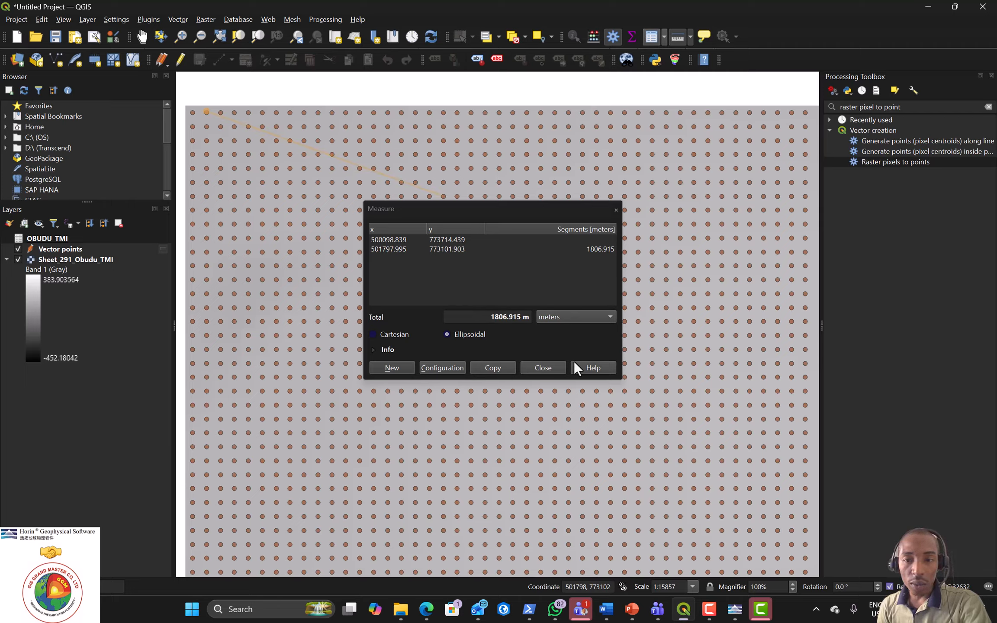
{"action": "left_click", "coordinate": [534, 368]}
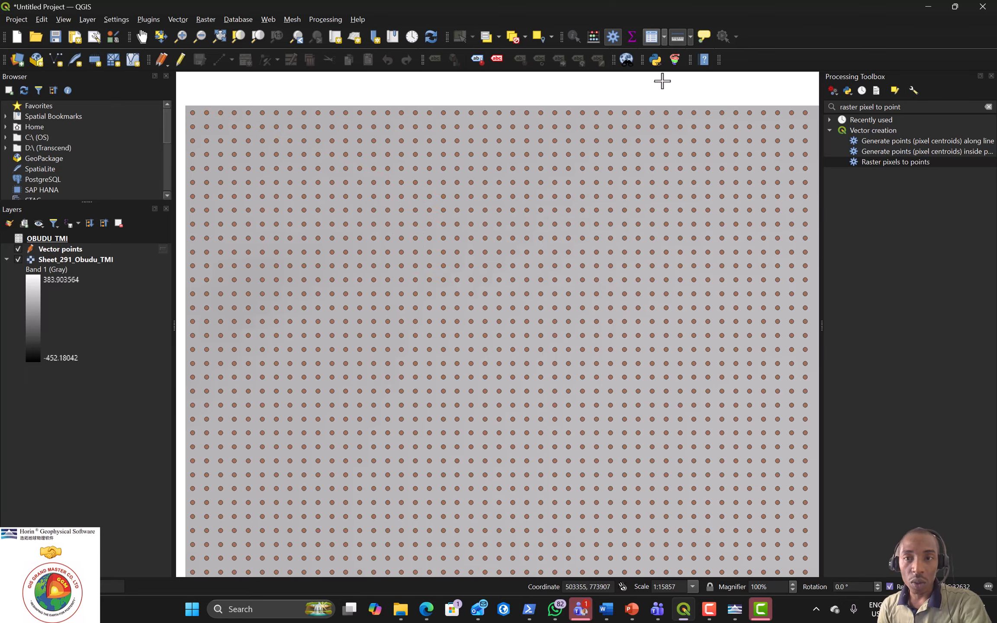
{"action": "left_click", "coordinate": [678, 38]}
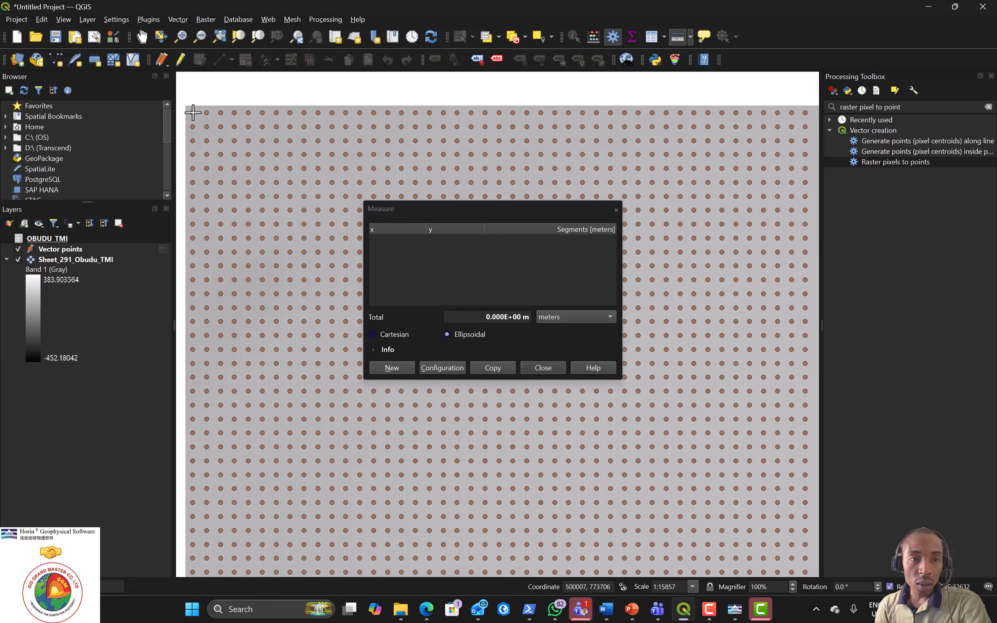
{"action": "left_click", "coordinate": [192, 112]}
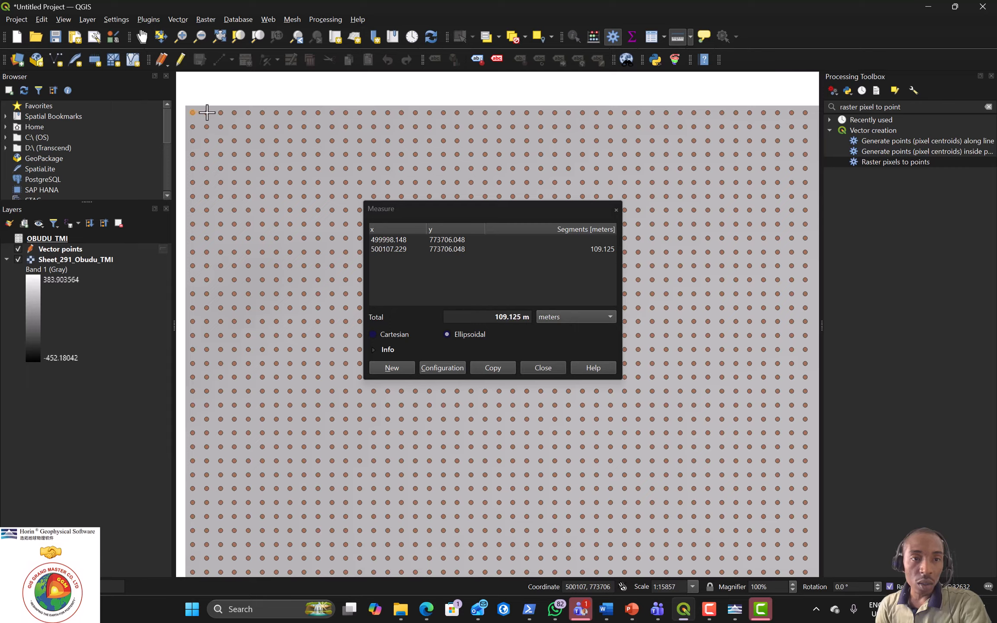
{"action": "left_click", "coordinate": [207, 112]}
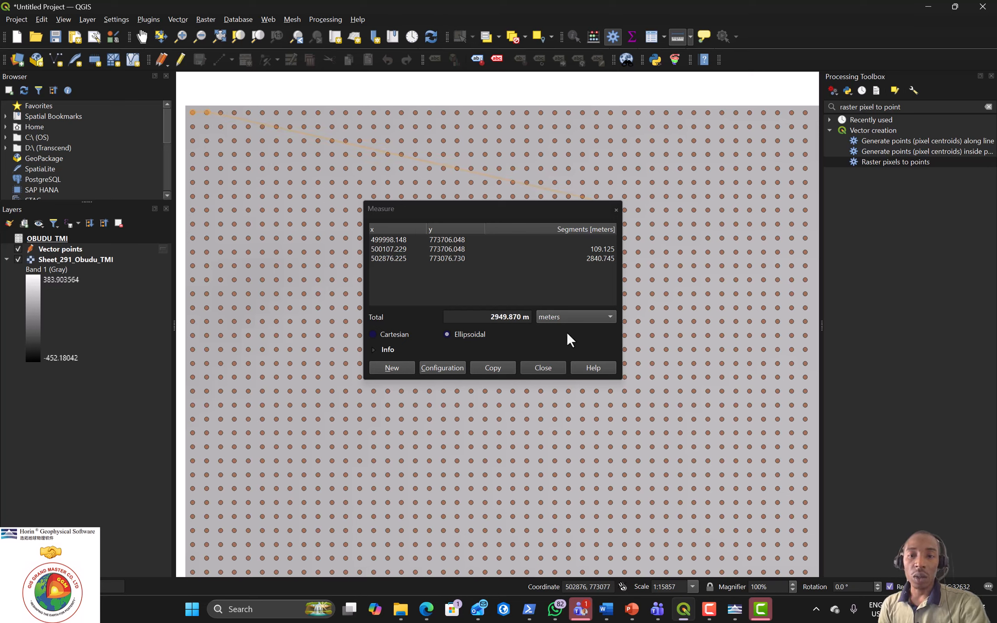
{"action": "left_click", "coordinate": [544, 368]}
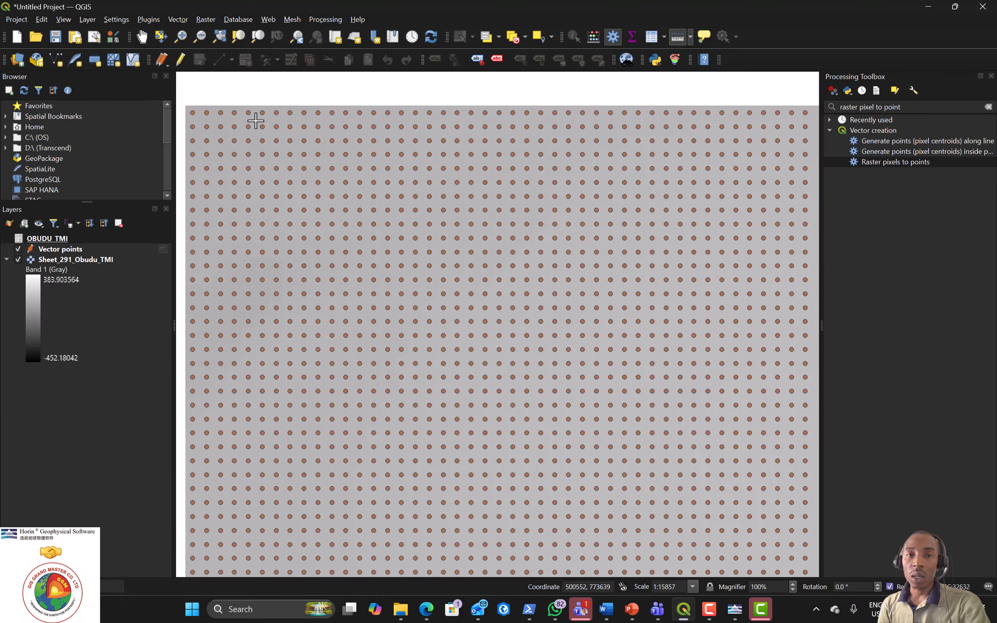
Step: Measure a longer span along the top grid row, then minimize QGIS
{"action": "left_click", "coordinate": [192, 113]}
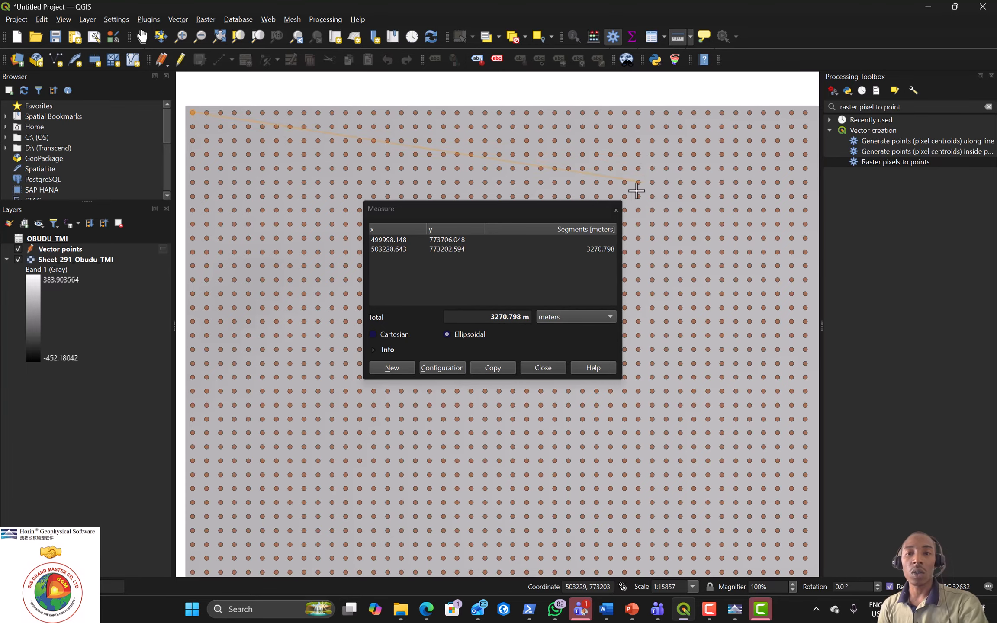
{"action": "left_click", "coordinate": [617, 211]}
{"action": "left_click", "coordinate": [617, 211]}
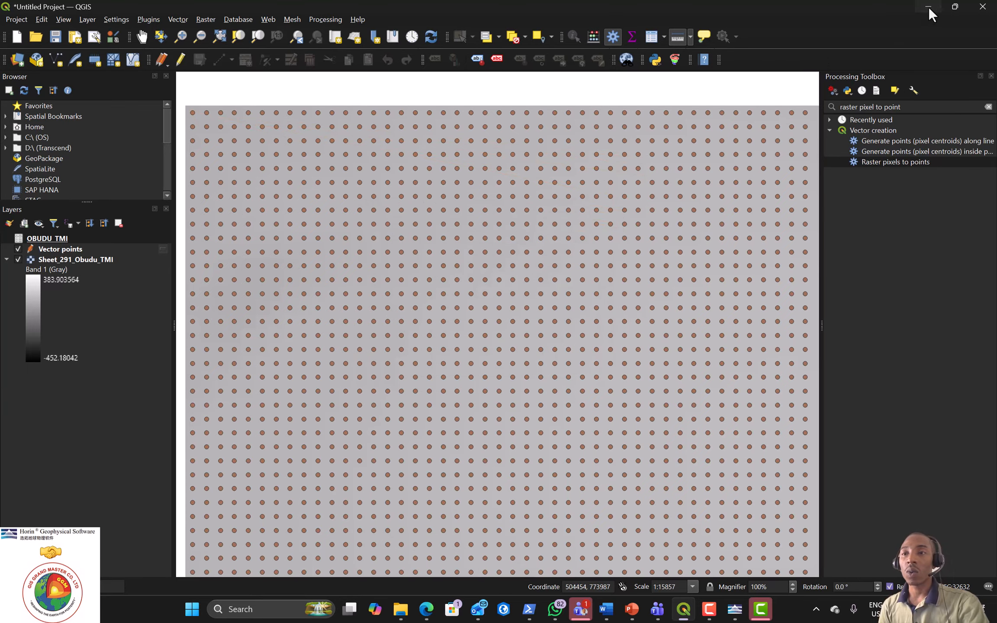
{"action": "left_click", "coordinate": [929, 8]}
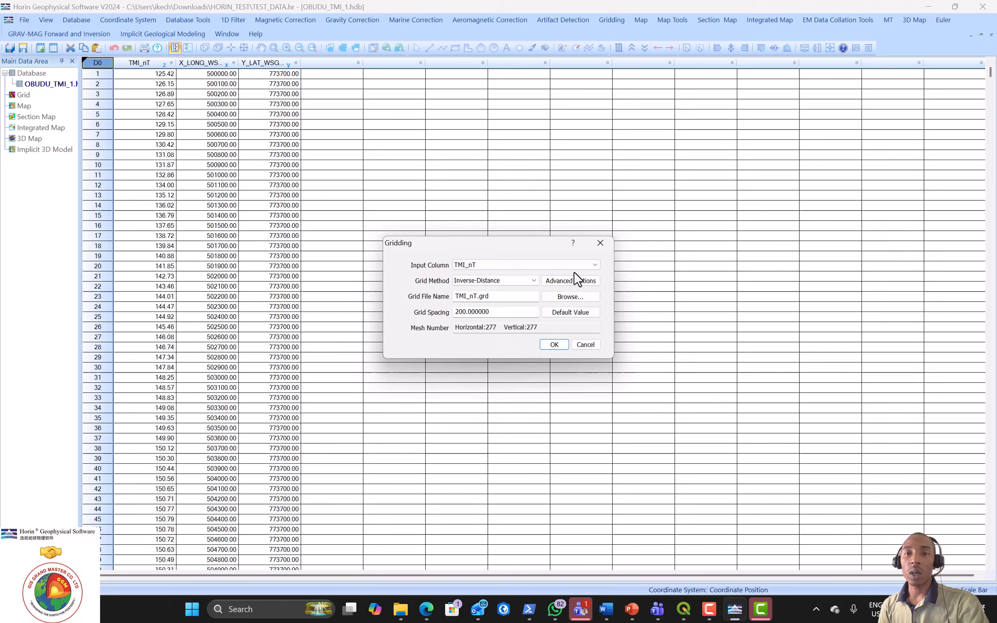
Step: Change the grid spacing to 100, making the TMI_nT.grd mesh 553 × 553
{"action": "left_click", "coordinate": [463, 312]}
{"action": "key", "text": "BackSpace"}
{"action": "key", "text": "BackSpace"}
{"action": "key", "text": "BackSpace"}
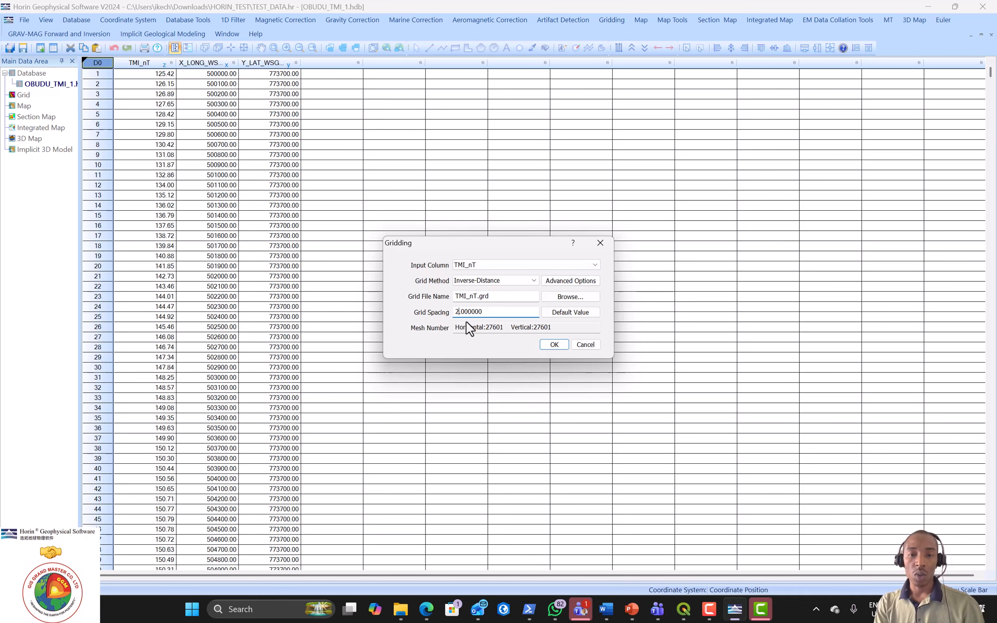
{"action": "type", "text": "100"}
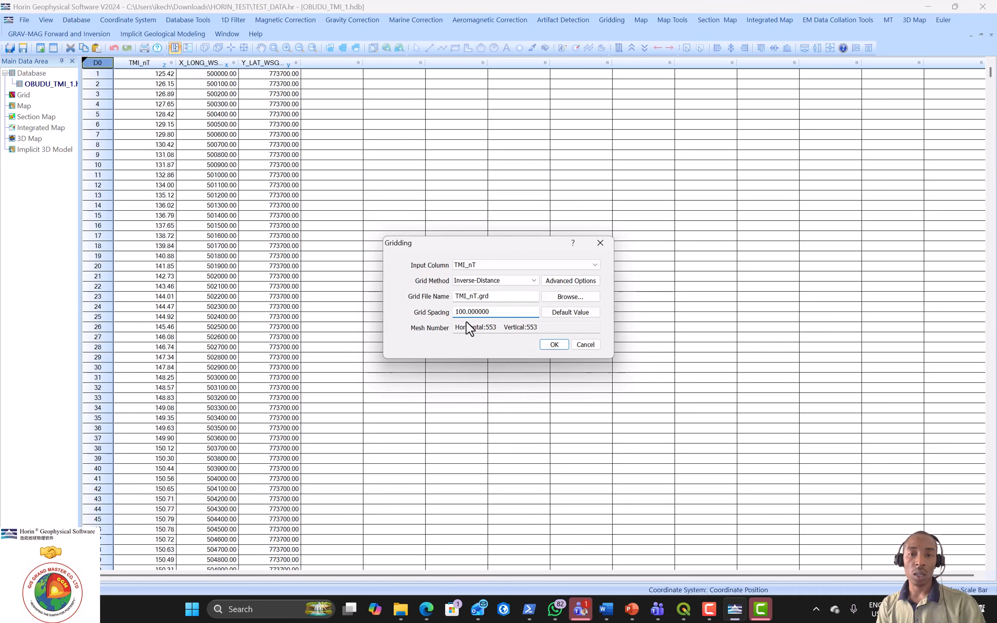
Step: Run the gridding at 100 spacing to display the TMI_nT.grd colour grid map
{"action": "left_click", "coordinate": [563, 345]}
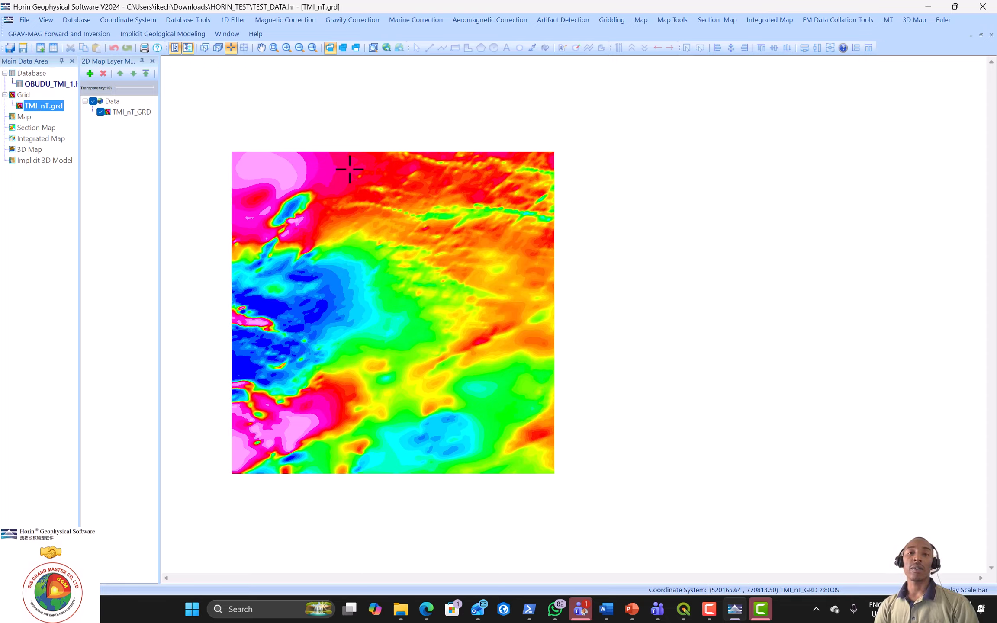
{"action": "left_click", "coordinate": [618, 23]}
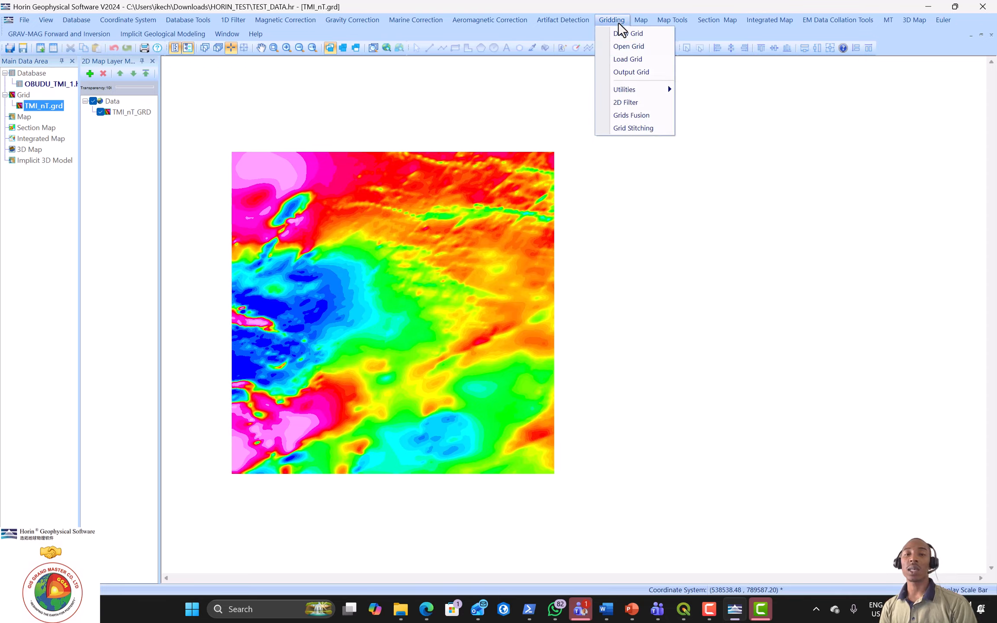